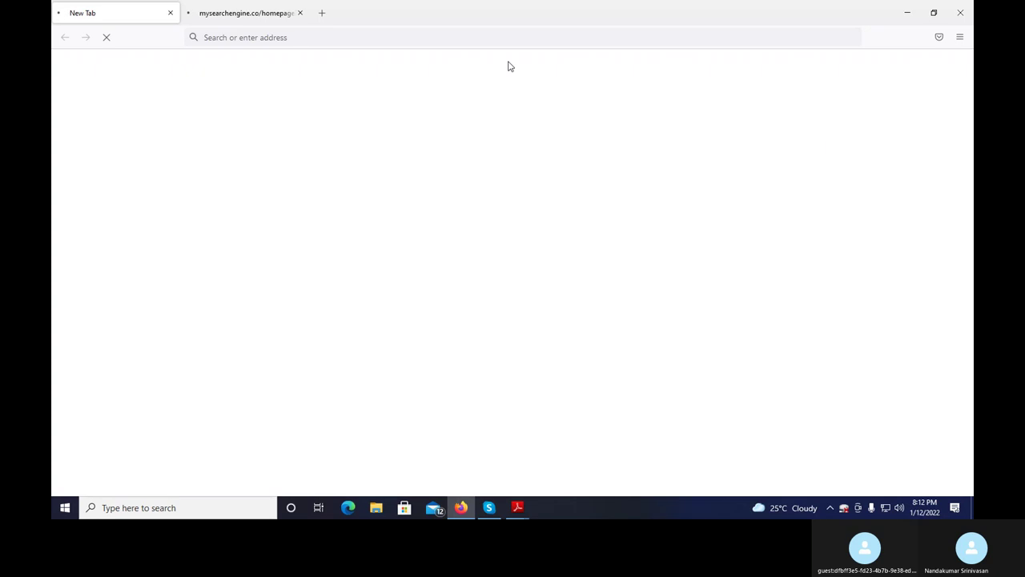
Step: Search the web for "amazon management console" and open the AWS Management Console page, leaving only that page open
click(300, 13)
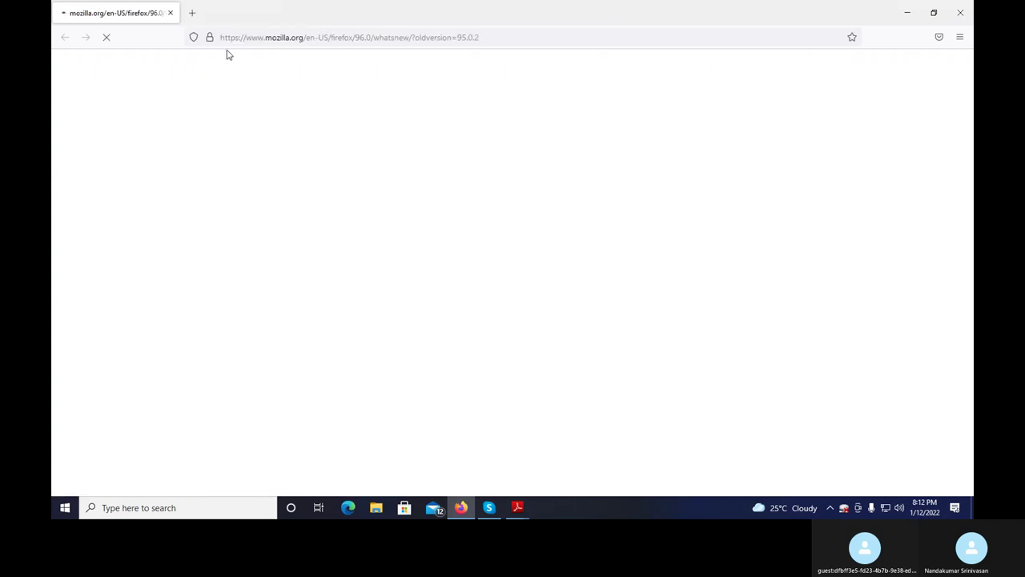
click(443, 38)
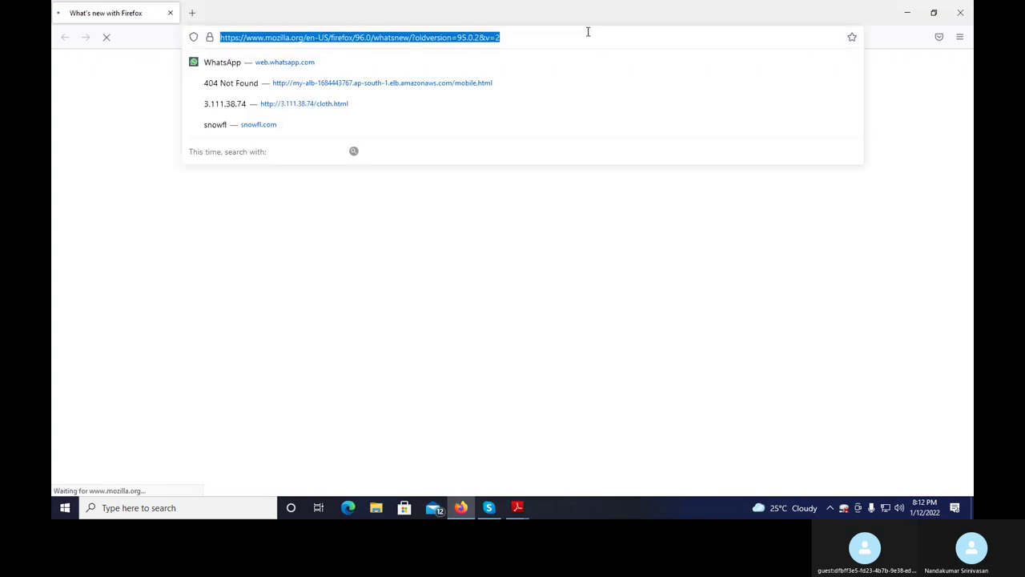
text(am)
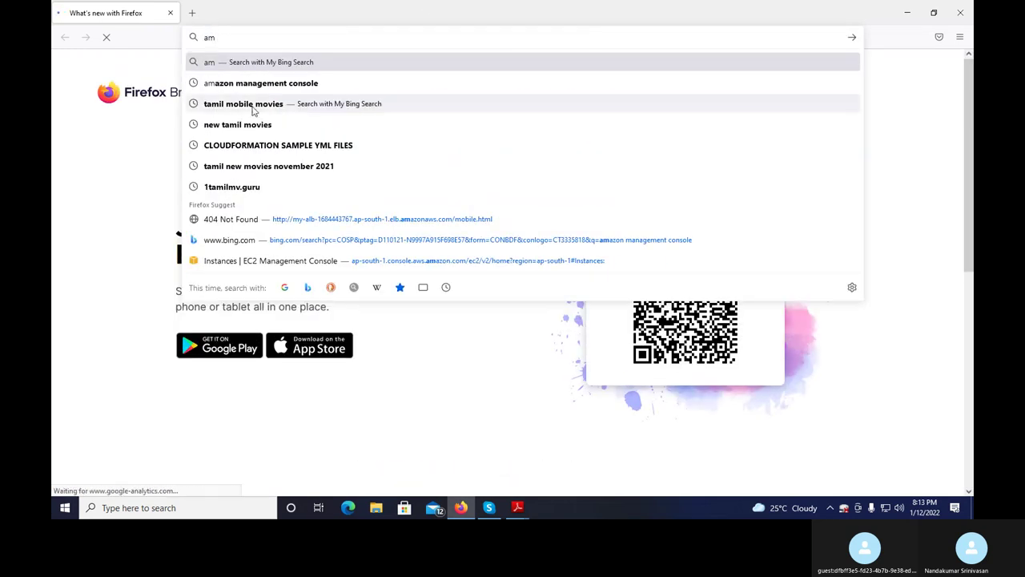
click(271, 90)
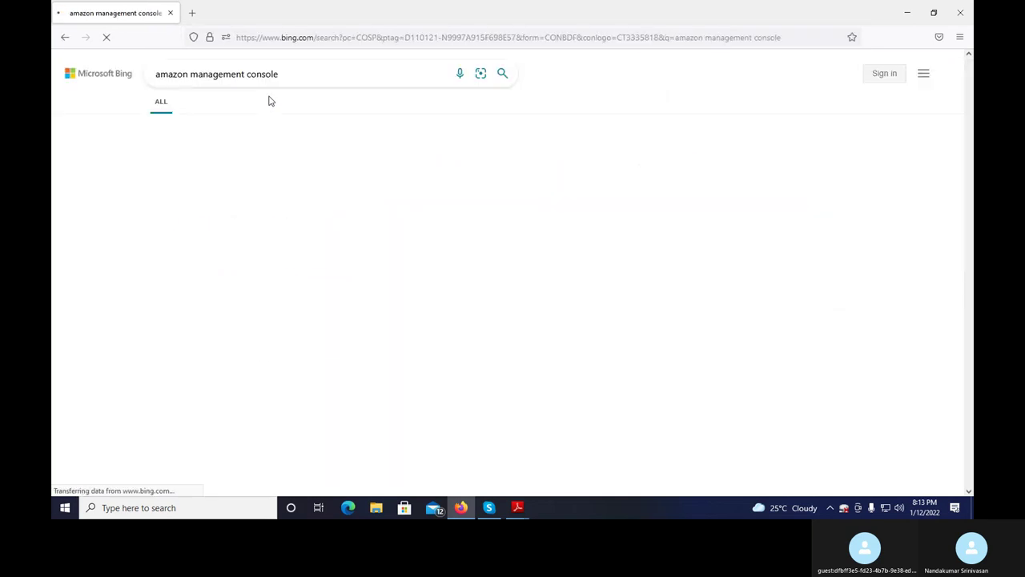
click(272, 155)
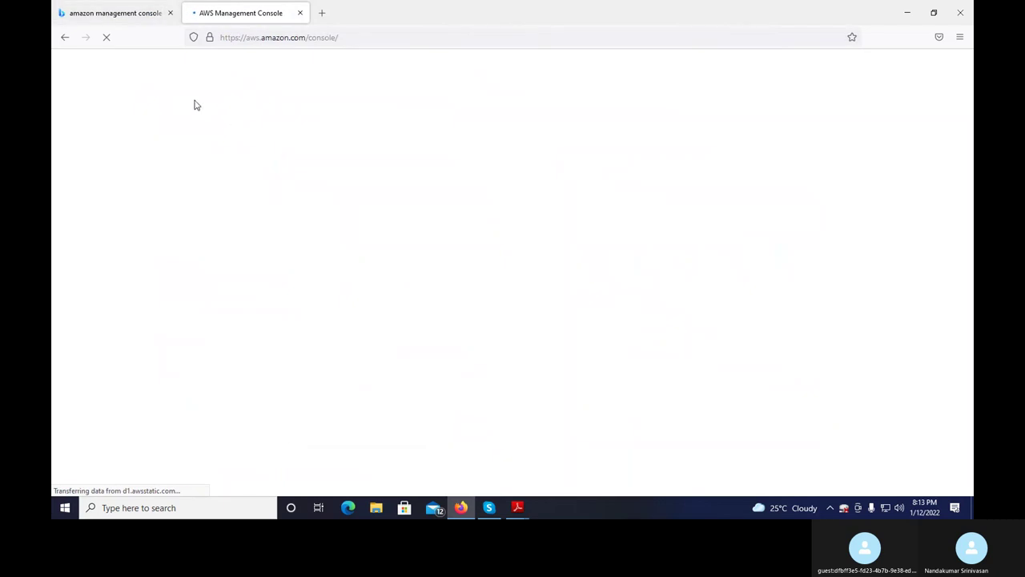
click(169, 13)
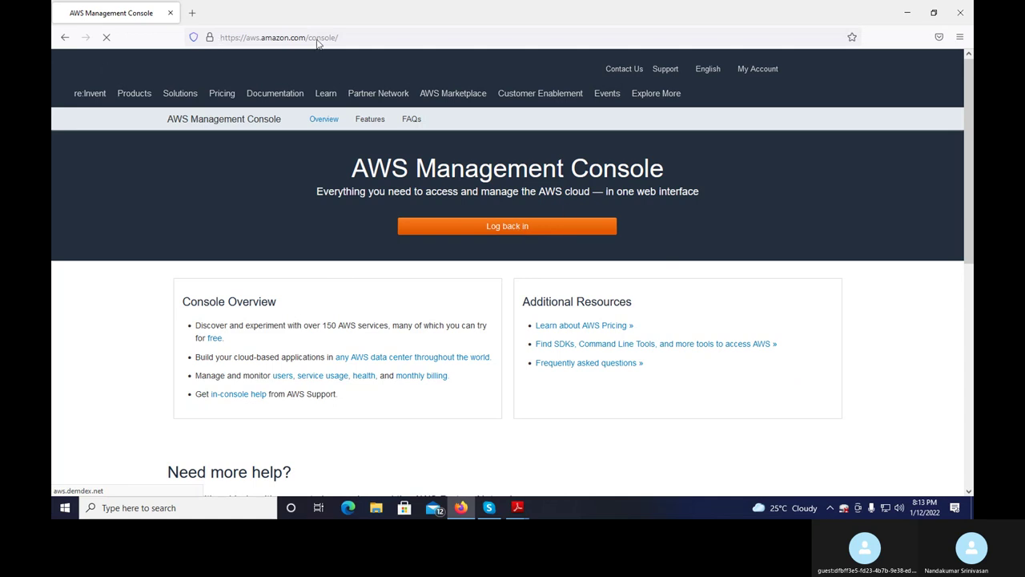
Step: Go to the previously visited EC2 Instances console page and submit the root user's email address for sign-in
click(432, 40)
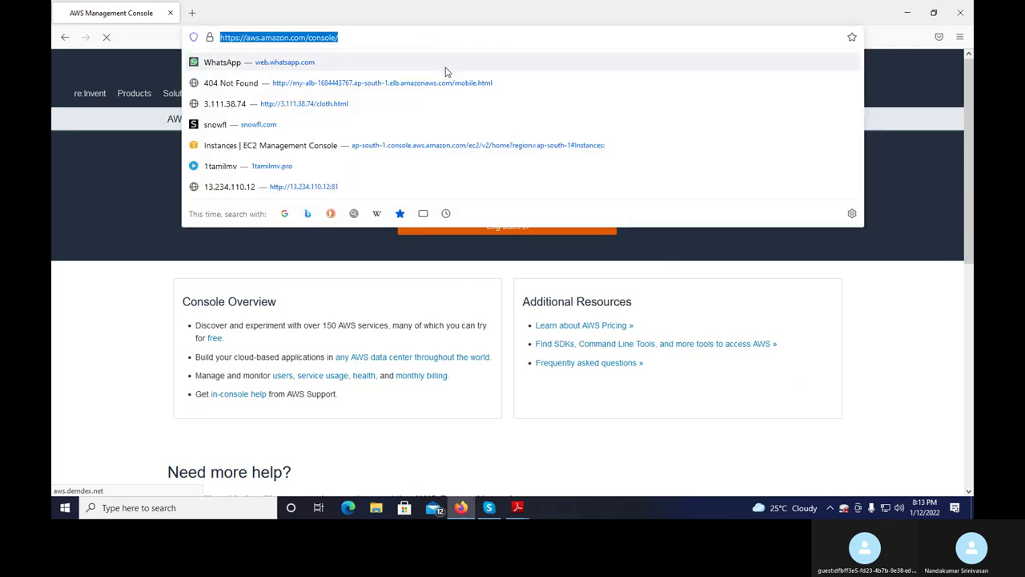
click(414, 147)
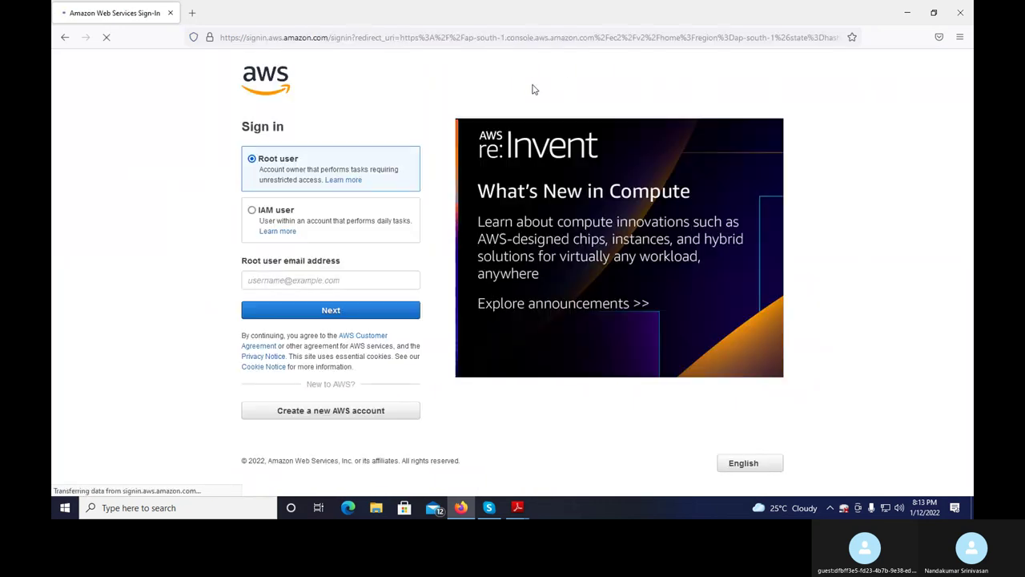
click(322, 279)
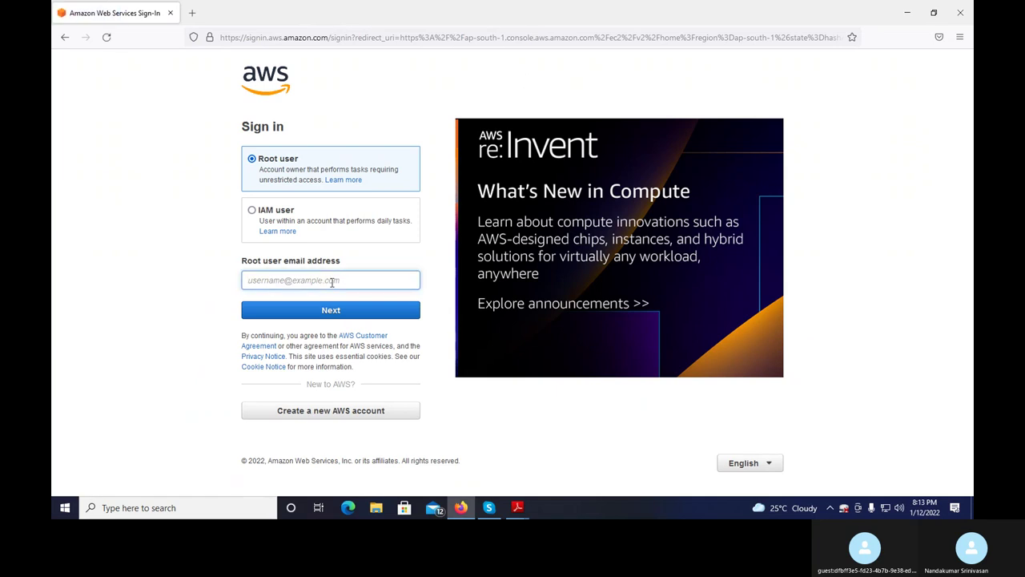
text(()
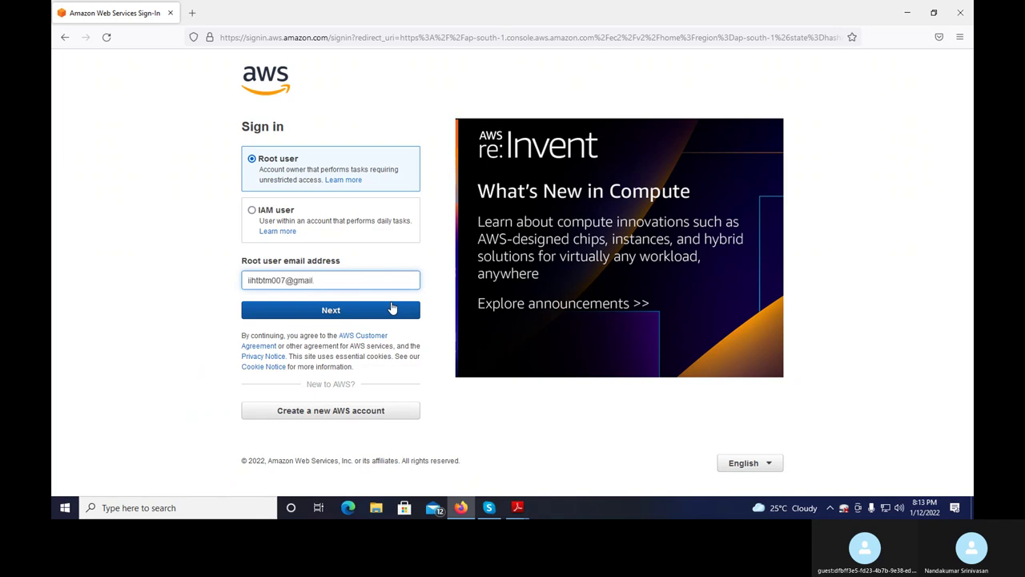
click(392, 309)
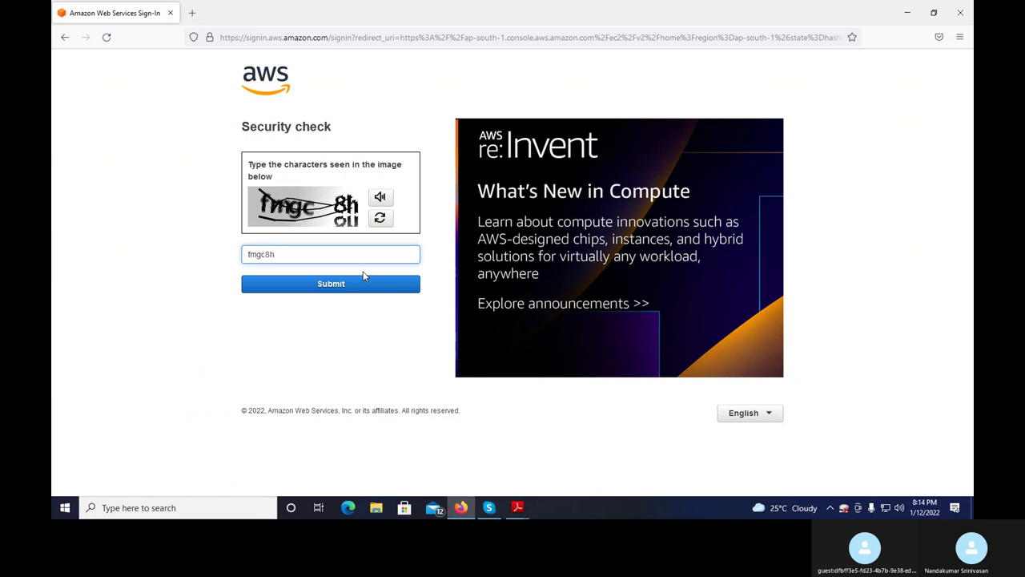
Step: Submit the security check characters and sign in with the root account password without saving the login
click(344, 288)
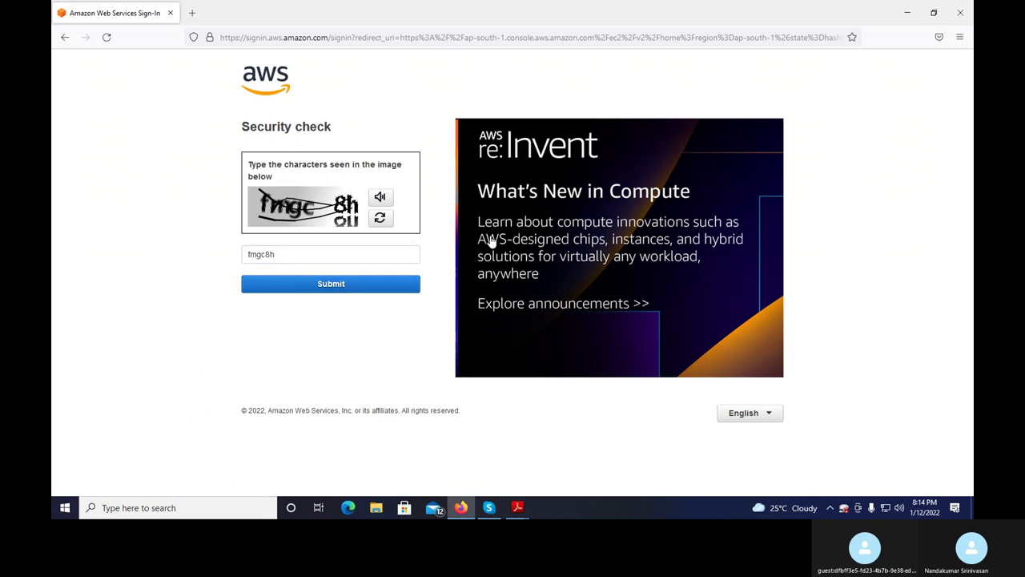
text(***)
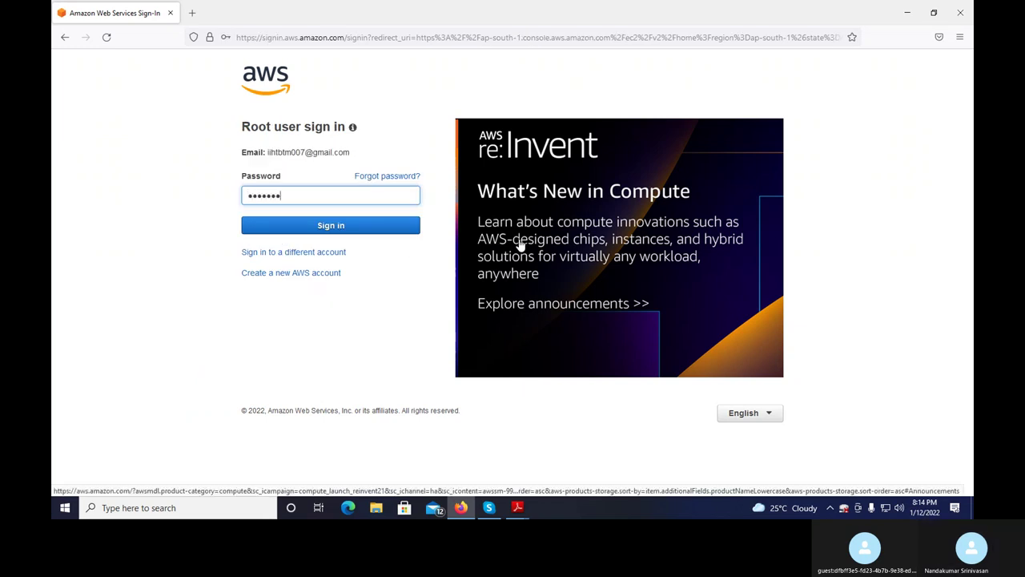
key(Return)
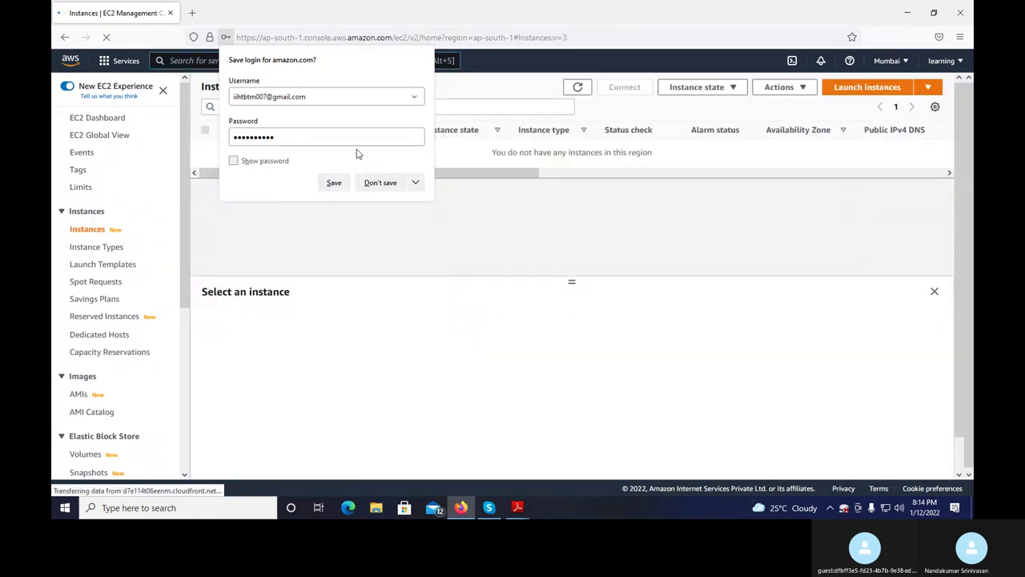
click(381, 183)
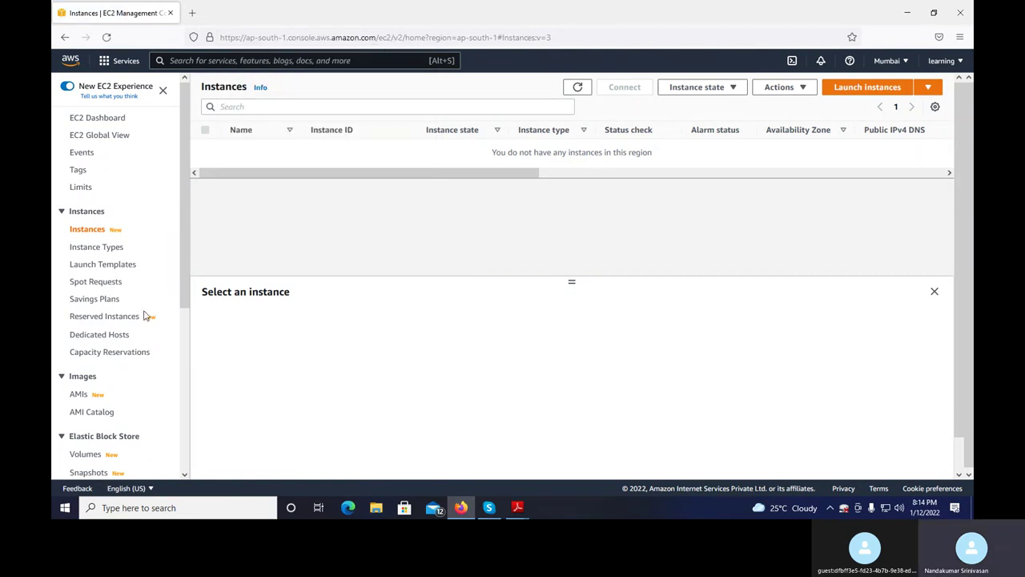
Step: Start launching an instance and copy the 64-bit x86 AMI ID ami-08181691f669ef7d2 of Amazon Linux 2 Kernel 4.14
scroll(145, 319, down, 4)
scroll(145, 319, down, 3)
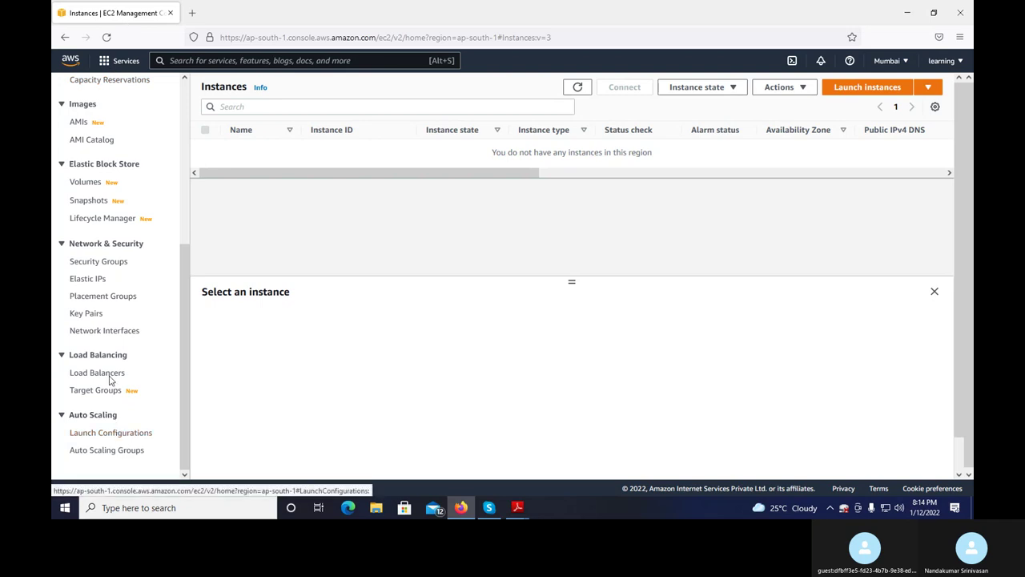
scroll(137, 161, up, 3)
scroll(137, 161, up, 2)
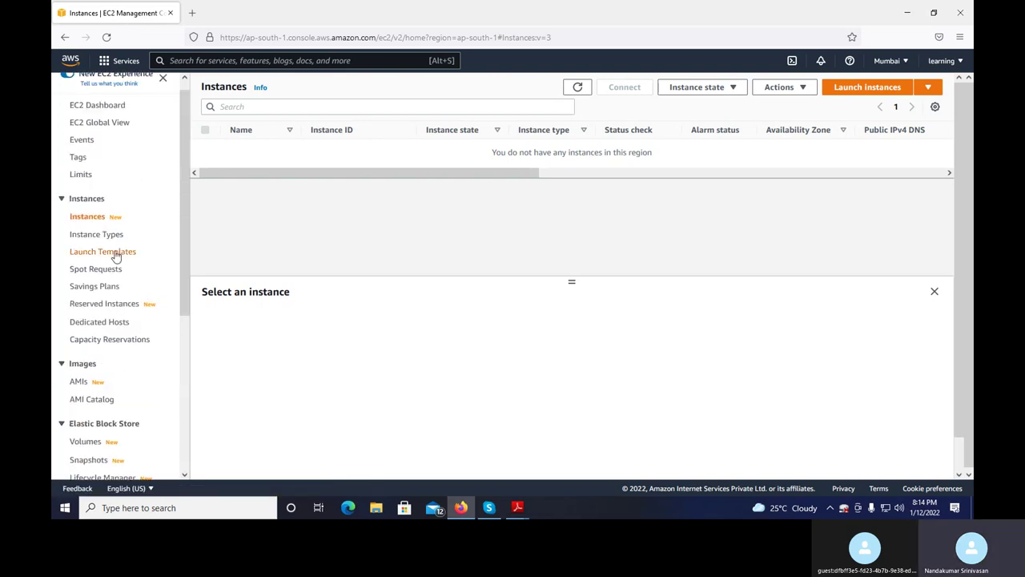
click(863, 89)
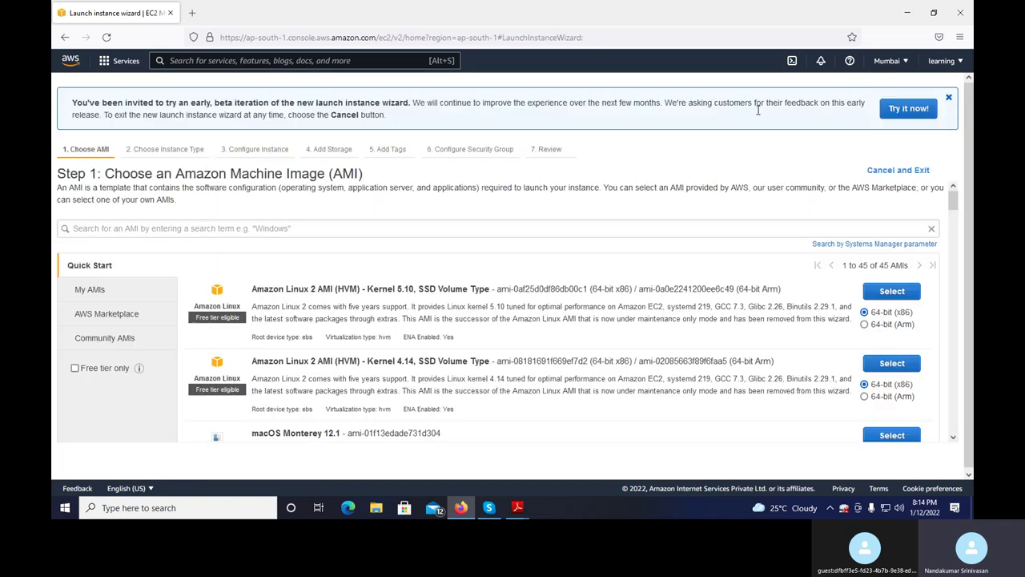
scroll(373, 287, down, 3)
scroll(565, 282, up, 3)
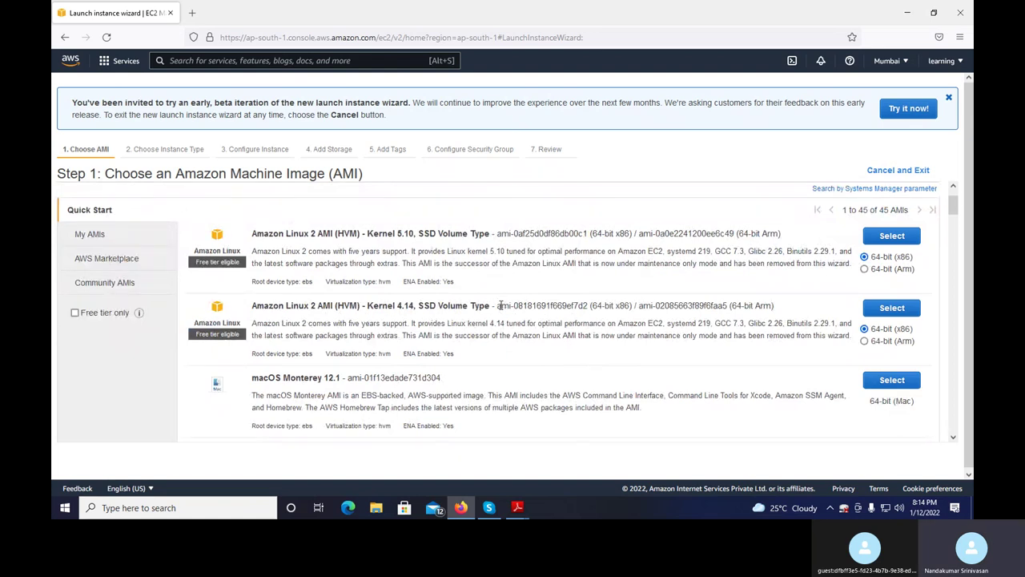
drag(498, 306, 590, 306)
click(589, 308)
drag(498, 305, 591, 306)
key(ctrl+c)
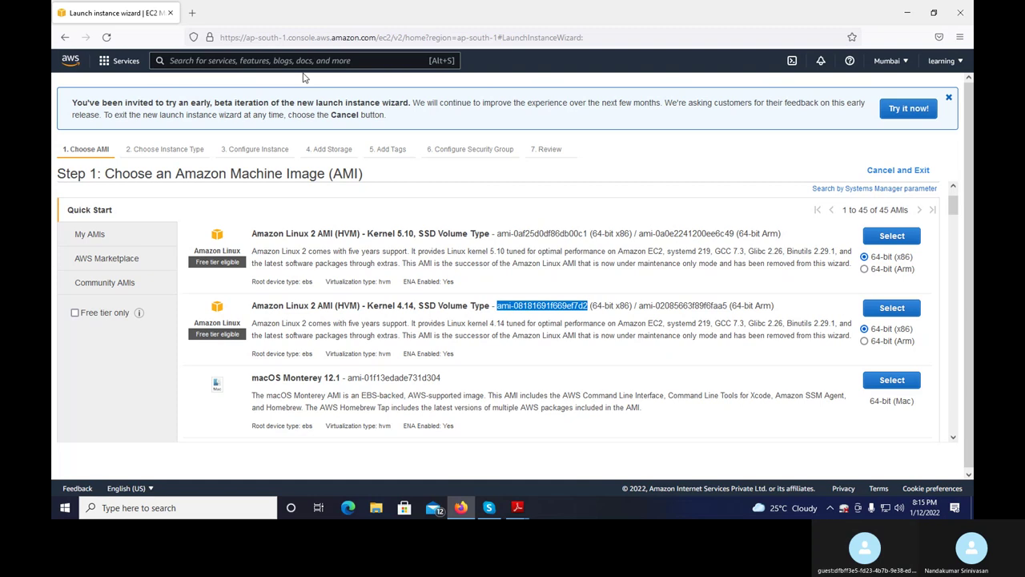
Step: Leave the launch instance wizard and start creating a launch configuration for Auto Scaling
click(949, 97)
click(65, 38)
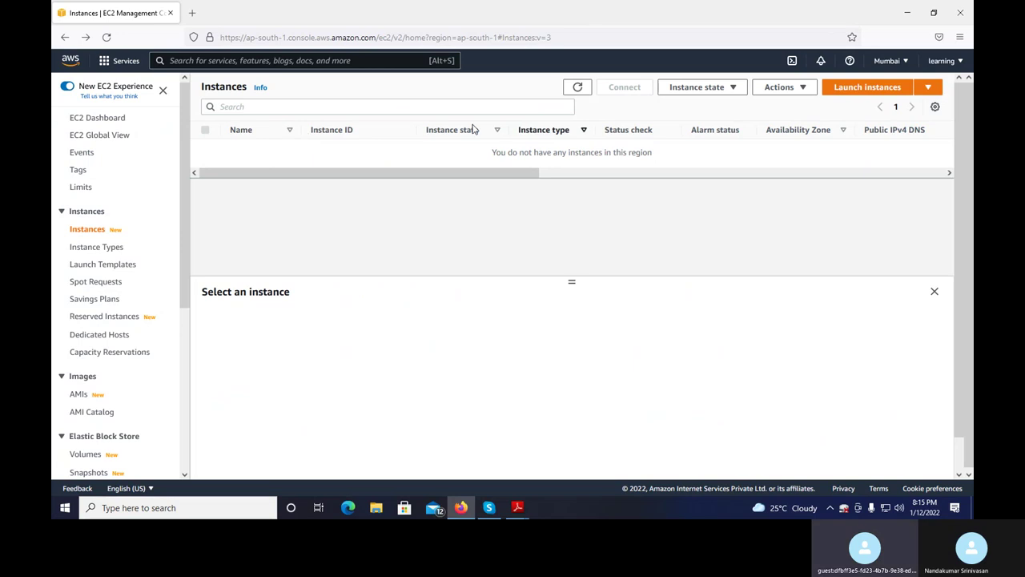
scroll(92, 321, down, 5)
scroll(120, 408, down, 1)
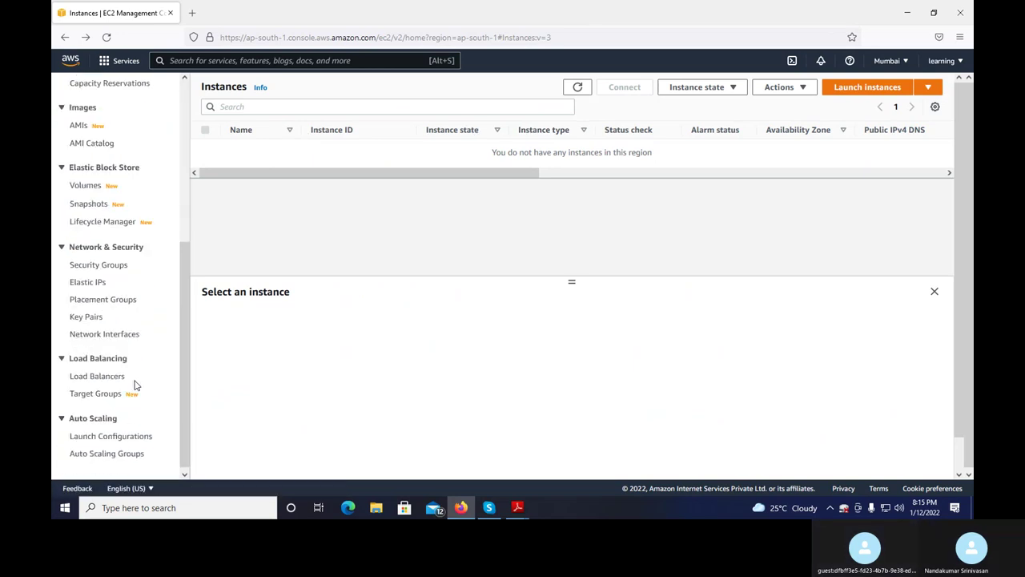
click(113, 434)
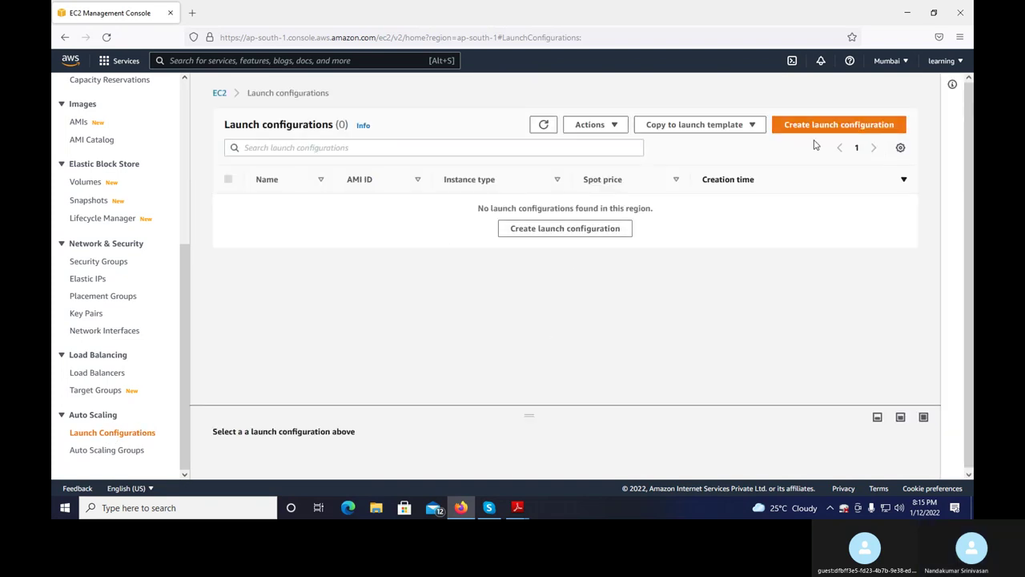
click(819, 126)
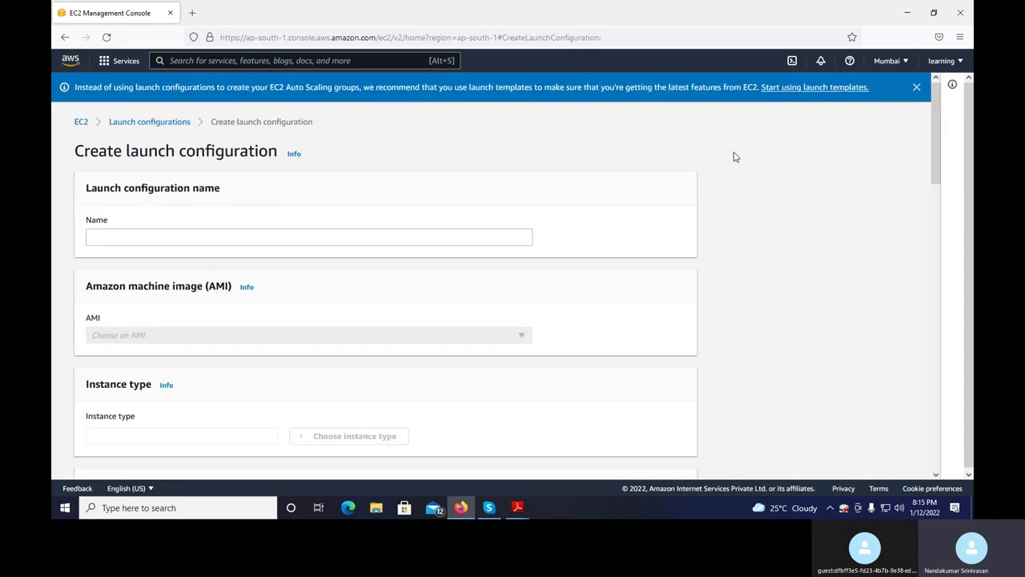
Step: Name the launch configuration my-launch-configuration
click(214, 237)
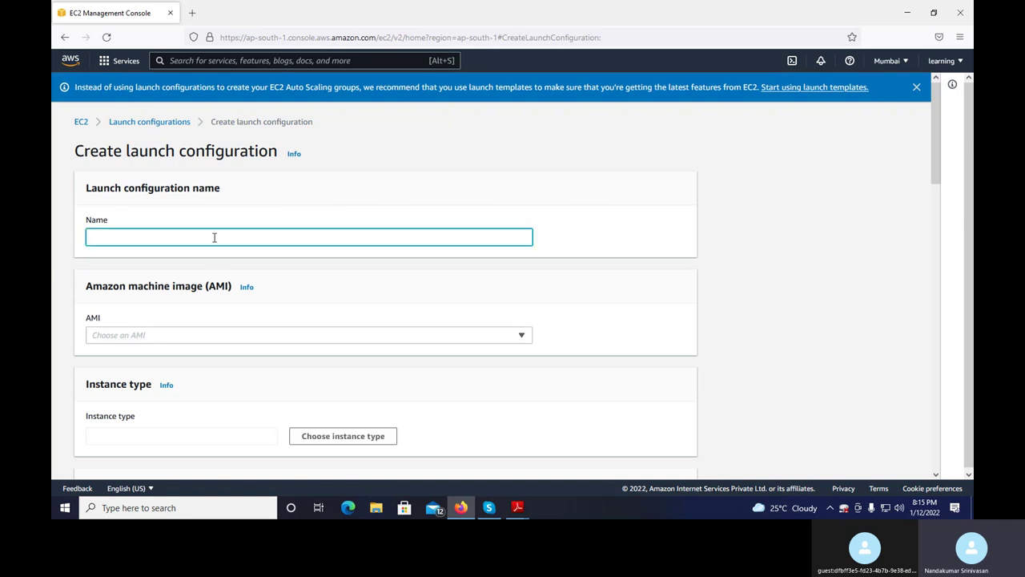
text(m)
text(y launch configurati)
key(BackSpace)
text(-)
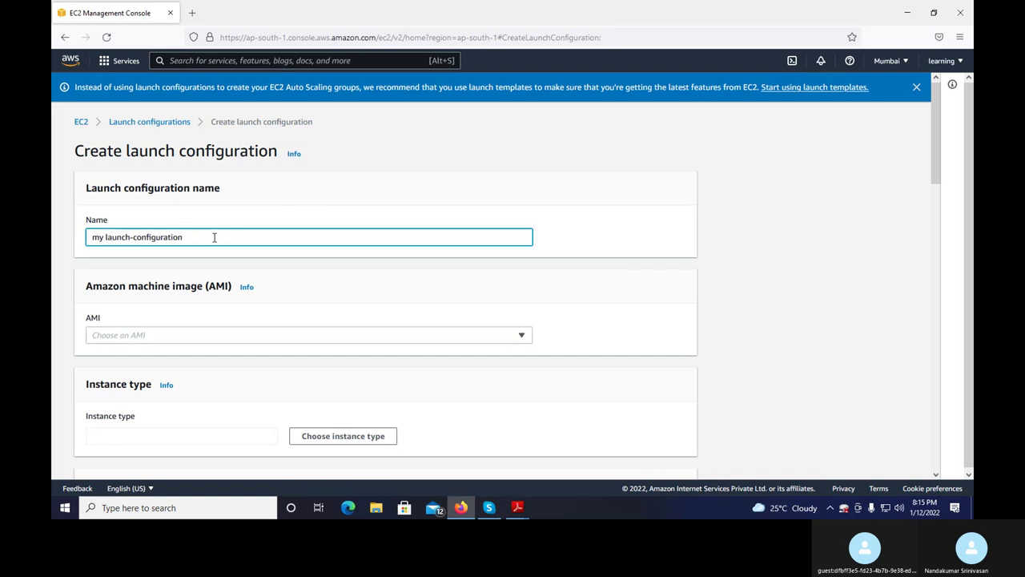
key(BackSpace)
text(-)
Step: Find the AMI by the copied ID ami-08181691f669ef7d2 and select amzn2-ami-hvm-2.0.20211223.0-x86_64-gp2
click(160, 337)
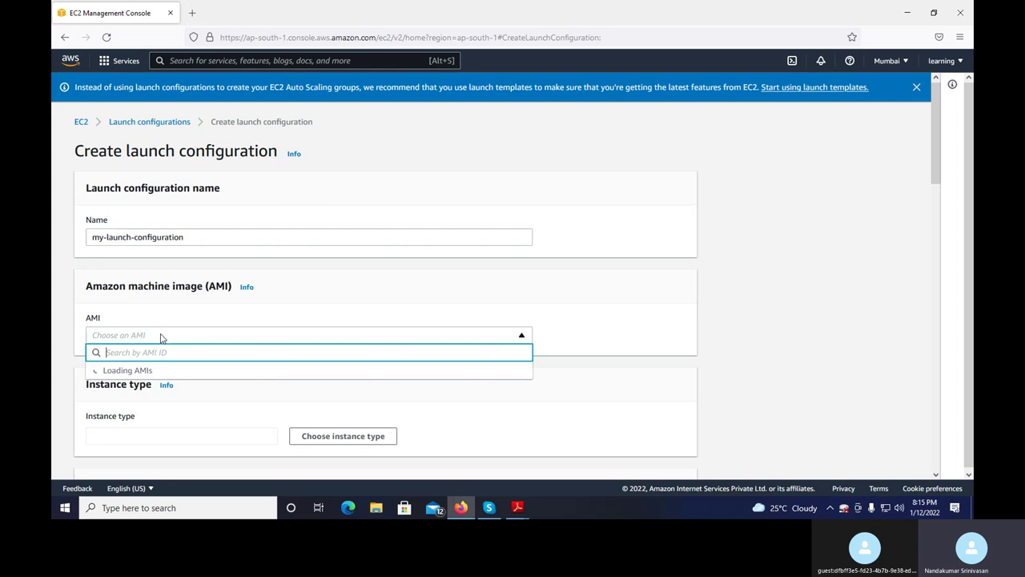
key(ctrl+v)
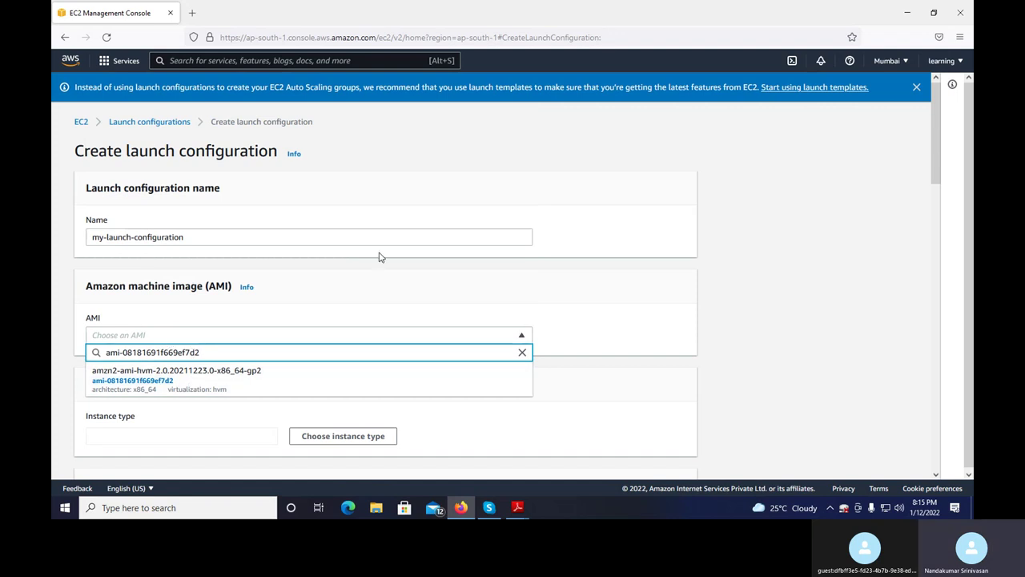
click(217, 385)
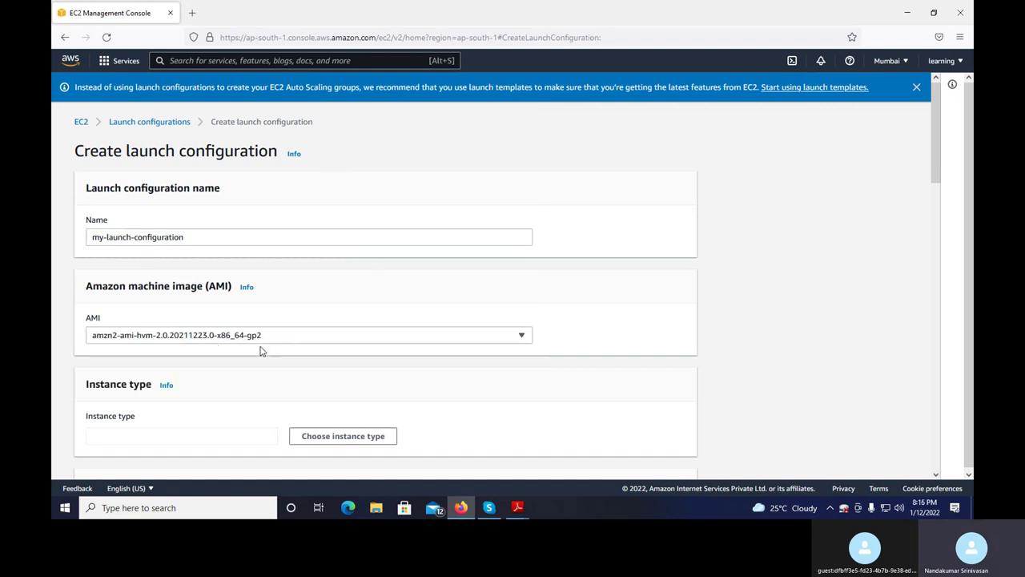
Step: Filter the instance types by t2 and choose t2.micro for the launch configuration
scroll(583, 333, down, 1)
scroll(583, 333, down, 2)
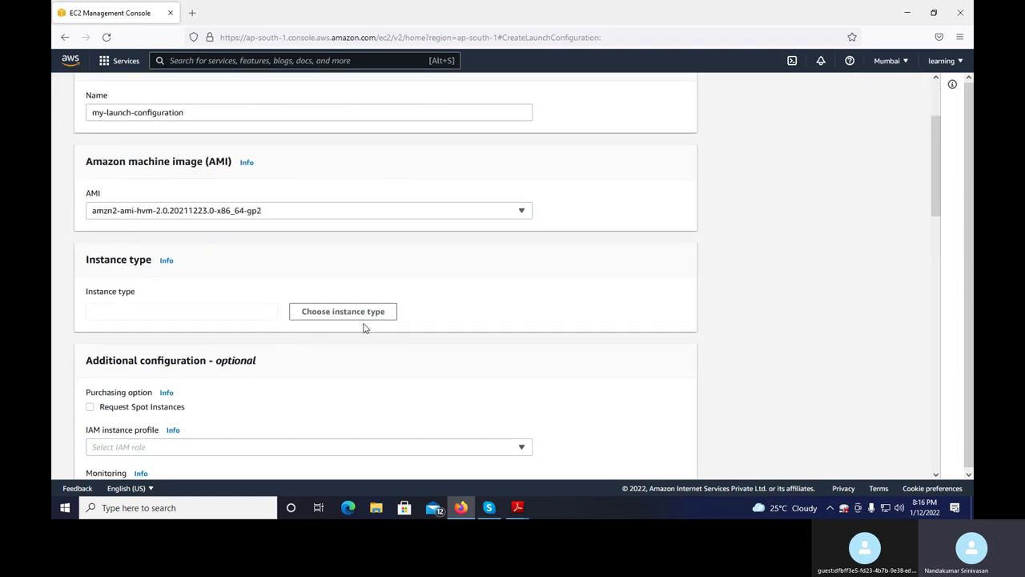
click(350, 316)
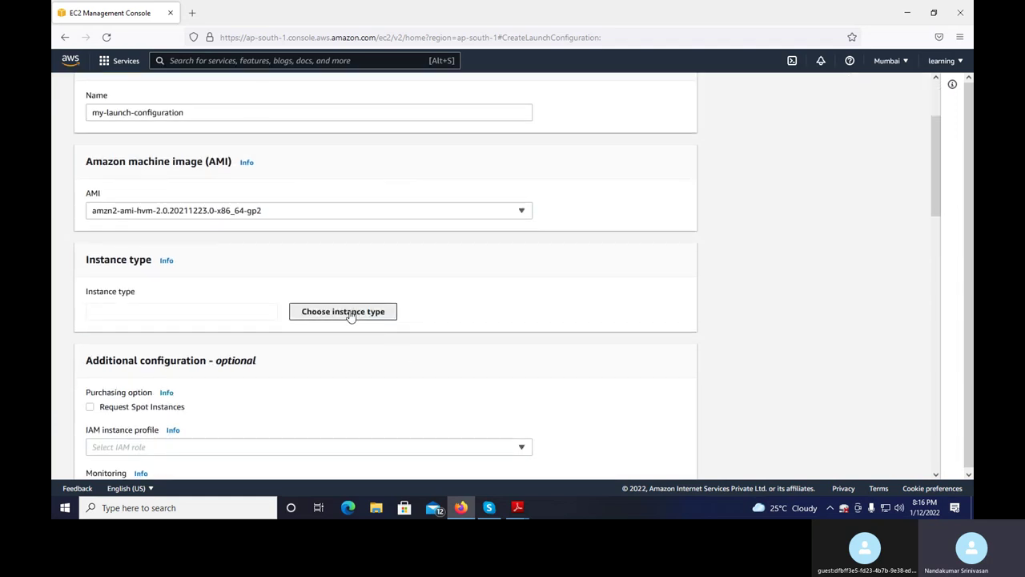
click(348, 180)
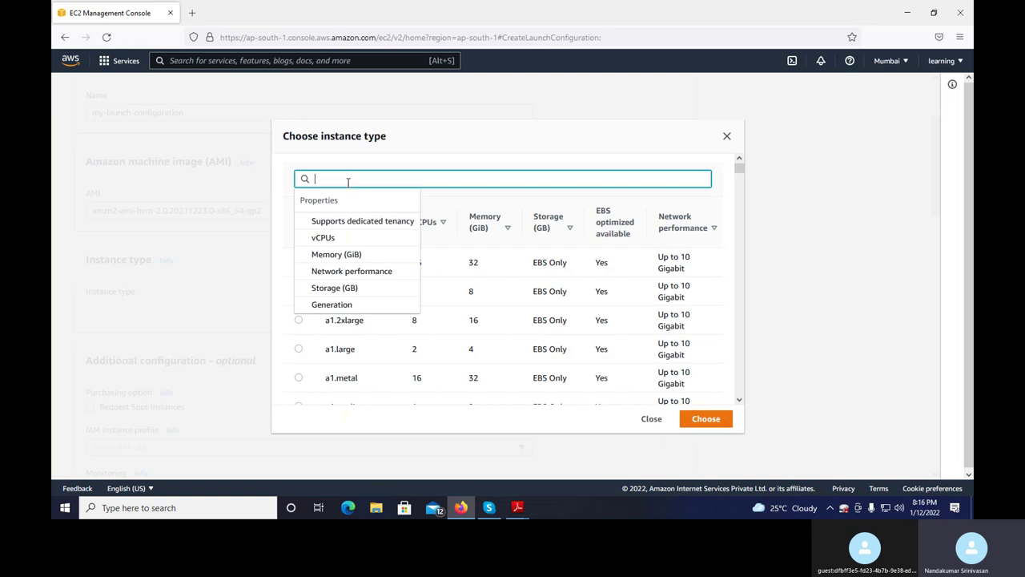
text(t2)
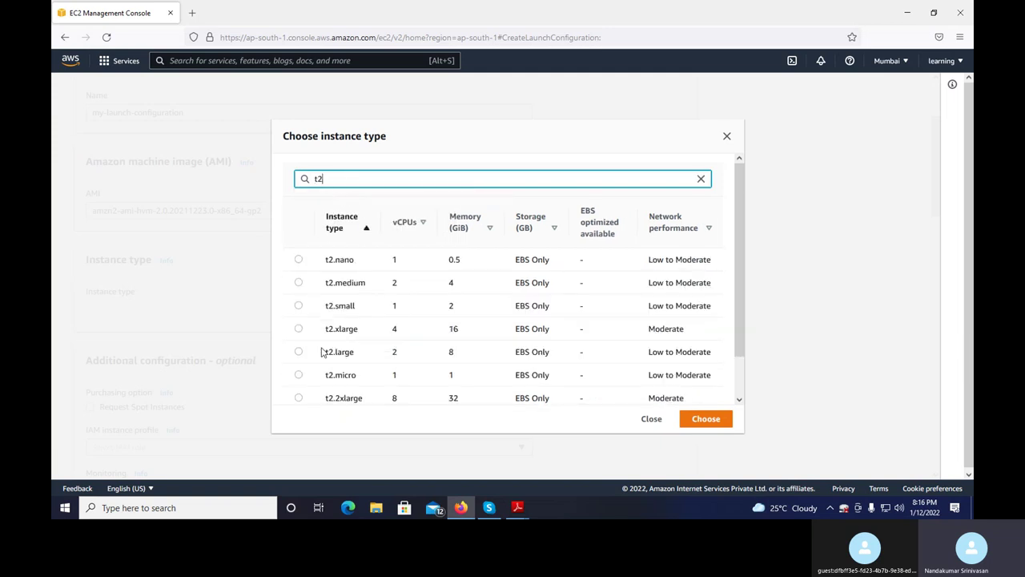
click(300, 376)
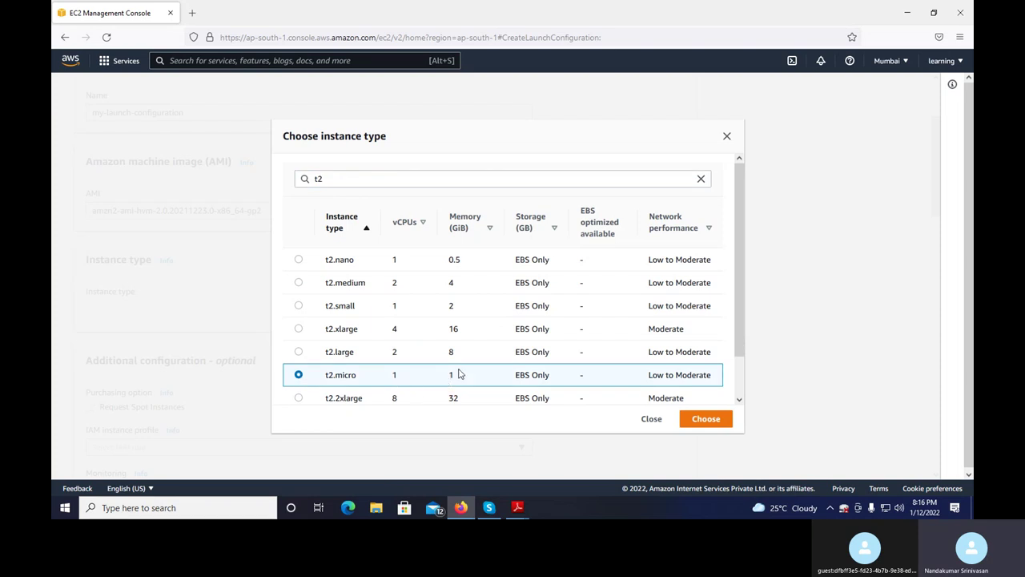
click(707, 419)
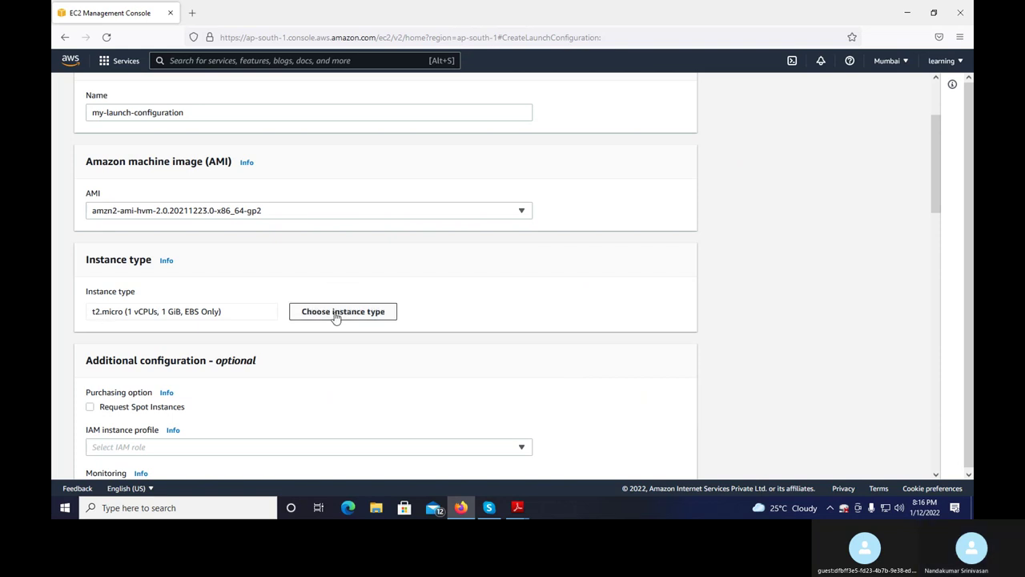
Step: Assign the existing all-traffic security group to the launch configuration, keeping the default storage and additional settings
scroll(337, 316, down, 3)
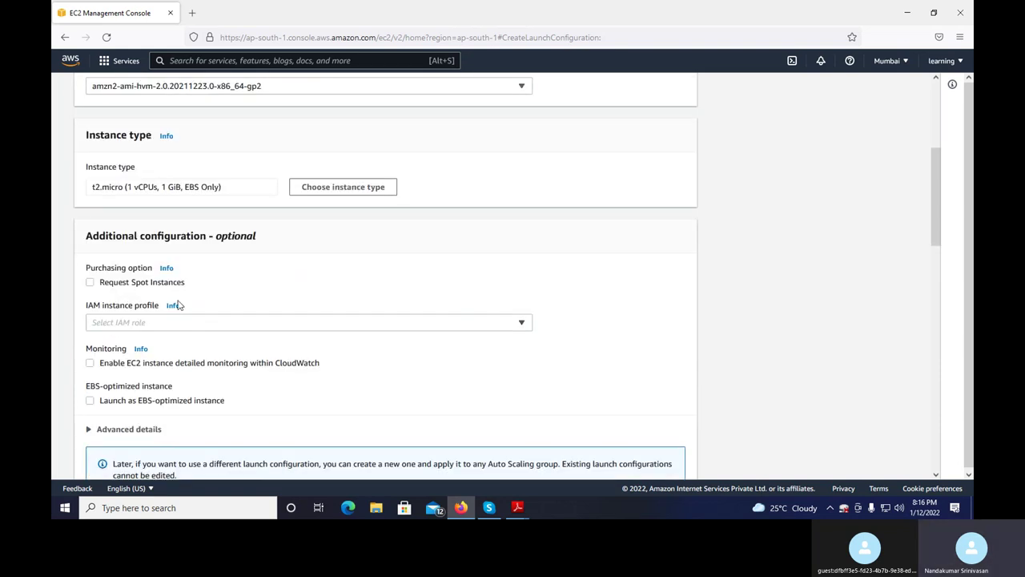
scroll(263, 315, down, 7)
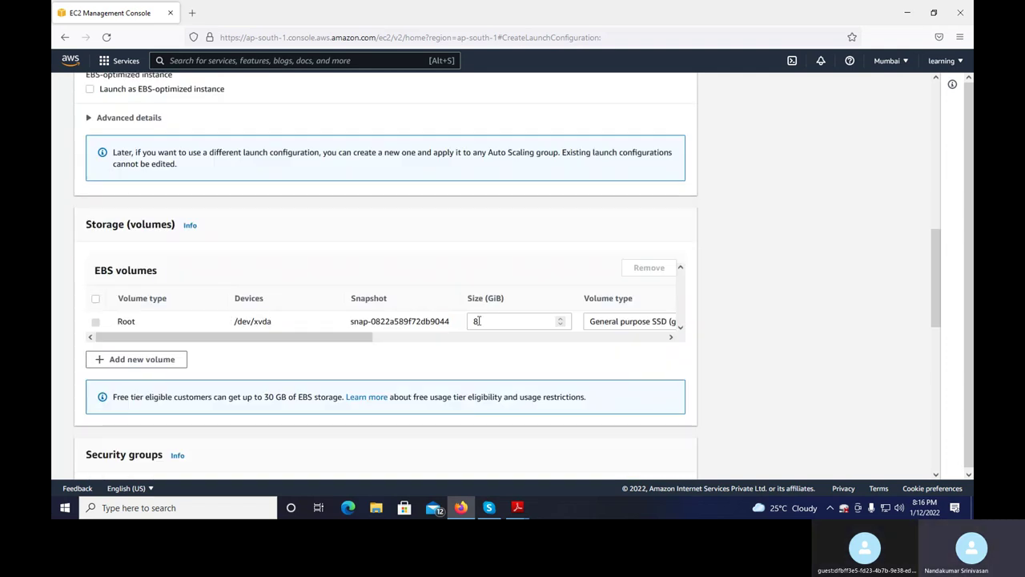
scroll(321, 346, down, 3)
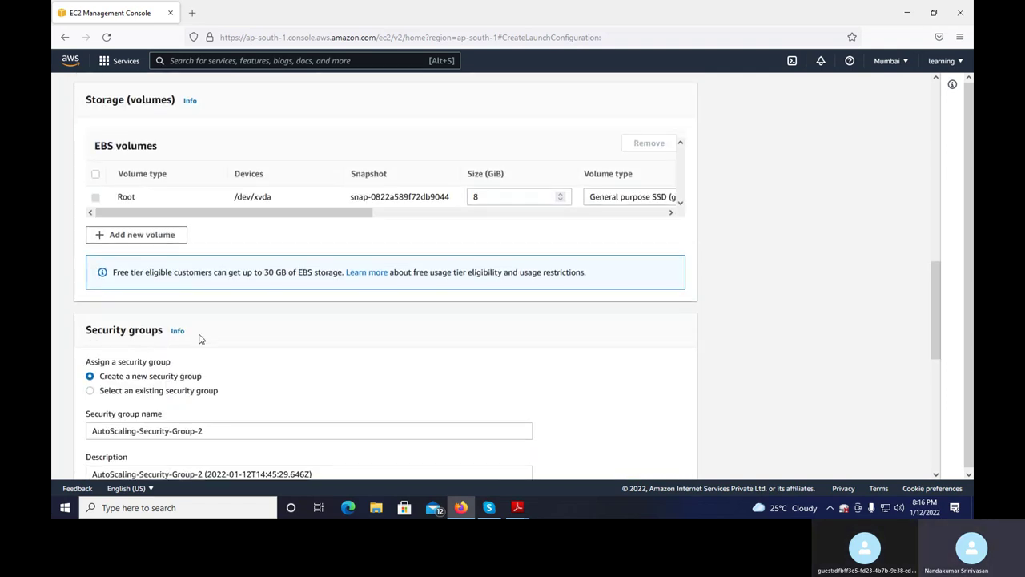
scroll(199, 339, down, 3)
click(90, 267)
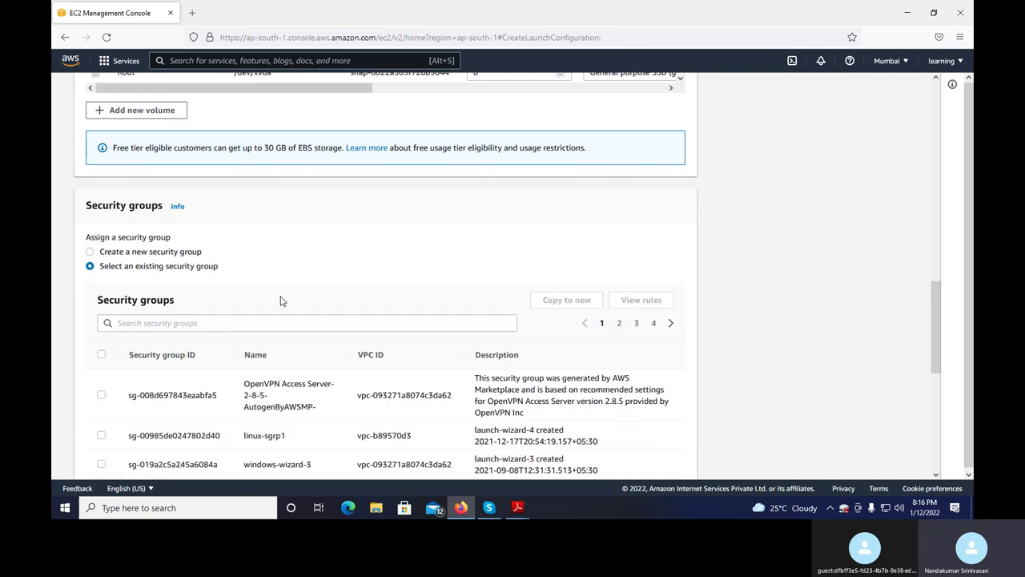
scroll(278, 301, down, 3)
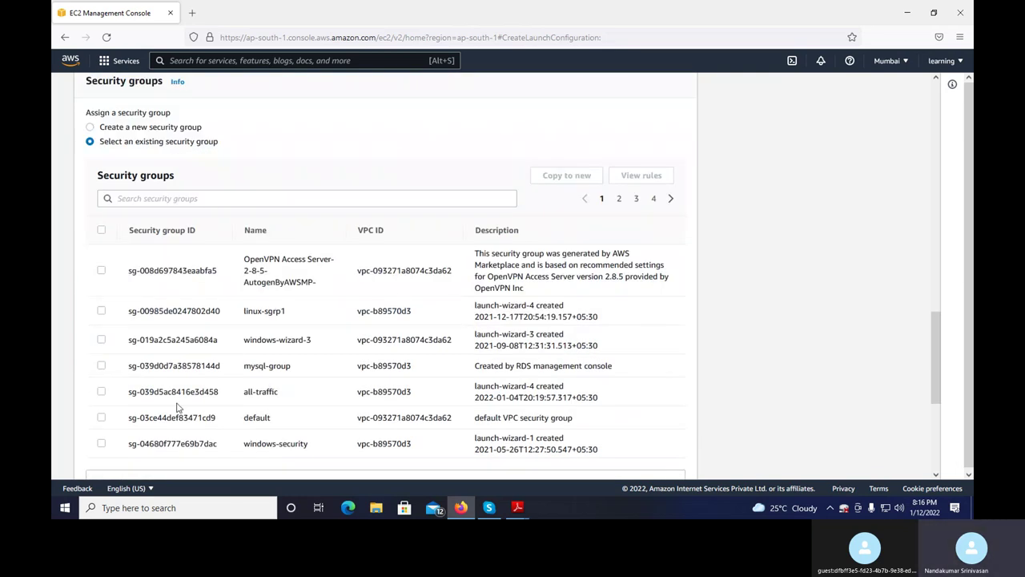
click(101, 391)
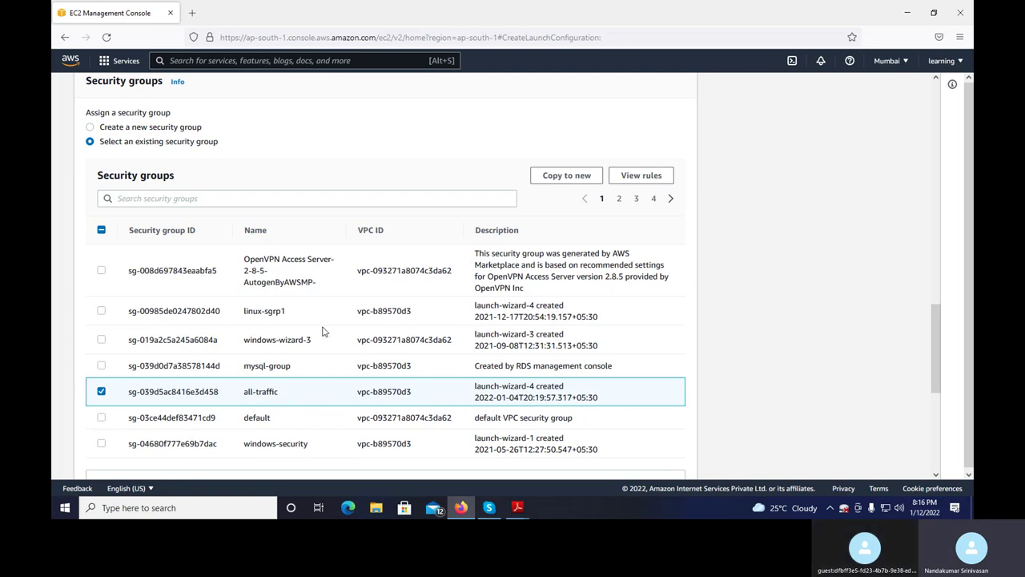
Step: Choose the existing key pair 8clockbatch, acknowledge access to its private key file, and create the launch configuration
scroll(329, 340, down, 3)
scroll(331, 342, down, 2)
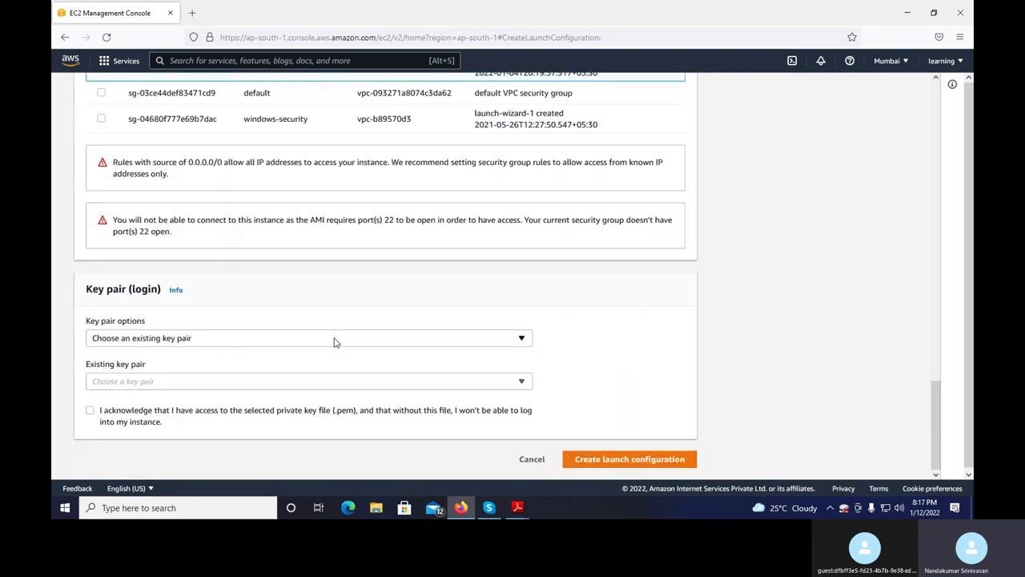
click(219, 383)
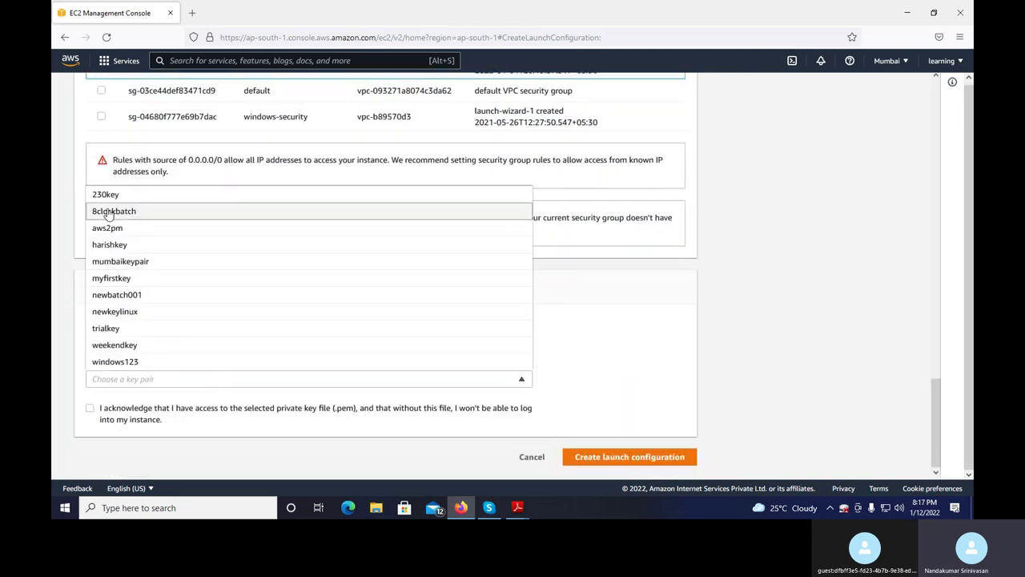
click(153, 213)
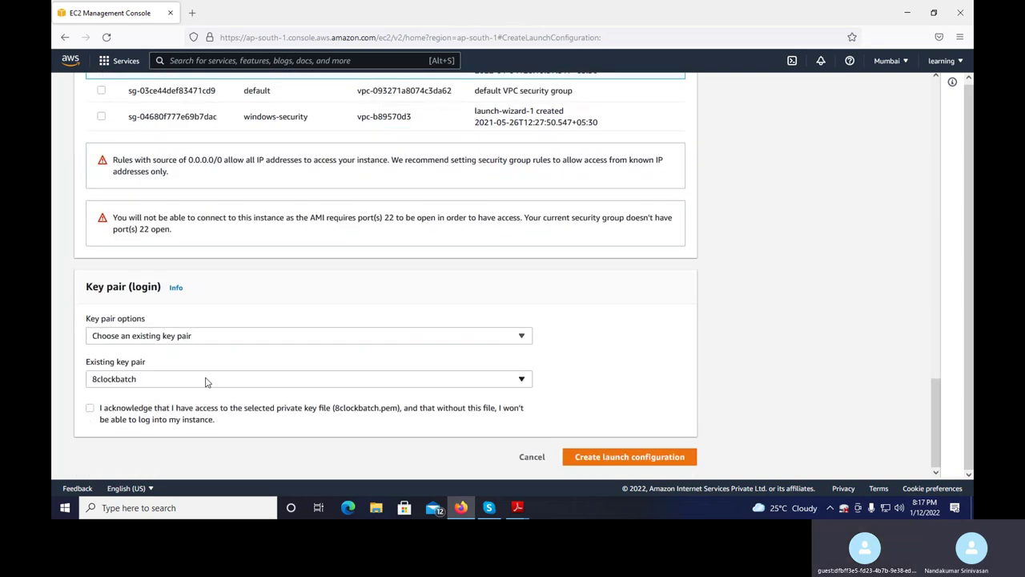
click(89, 412)
scroll(534, 371, up, 2)
scroll(534, 371, down, 2)
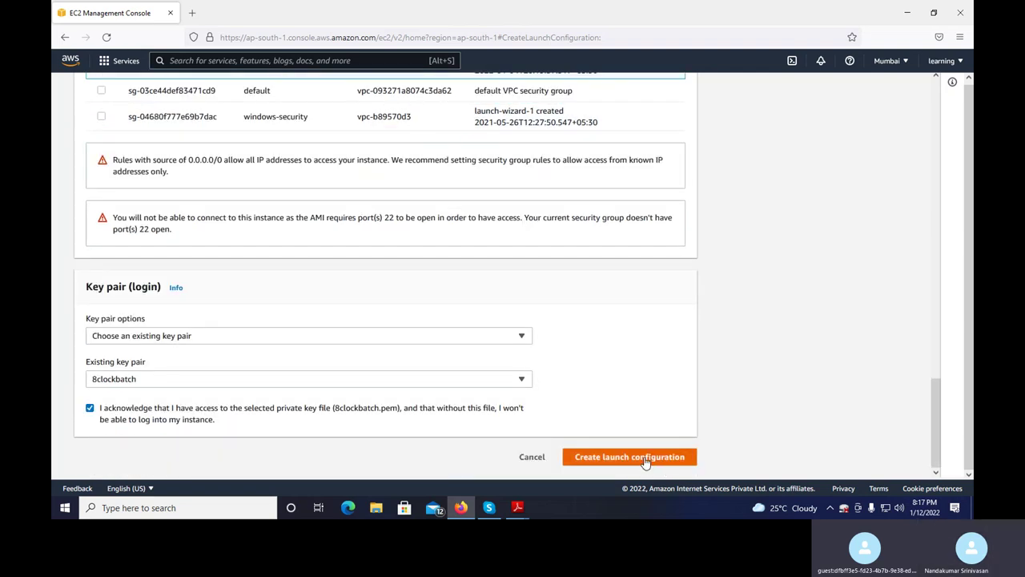
click(646, 458)
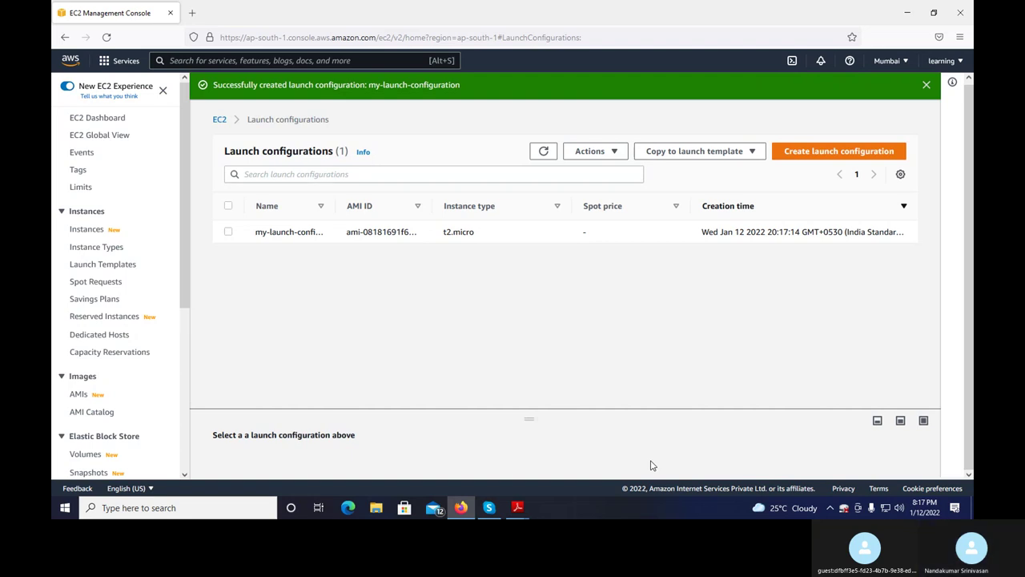
click(927, 84)
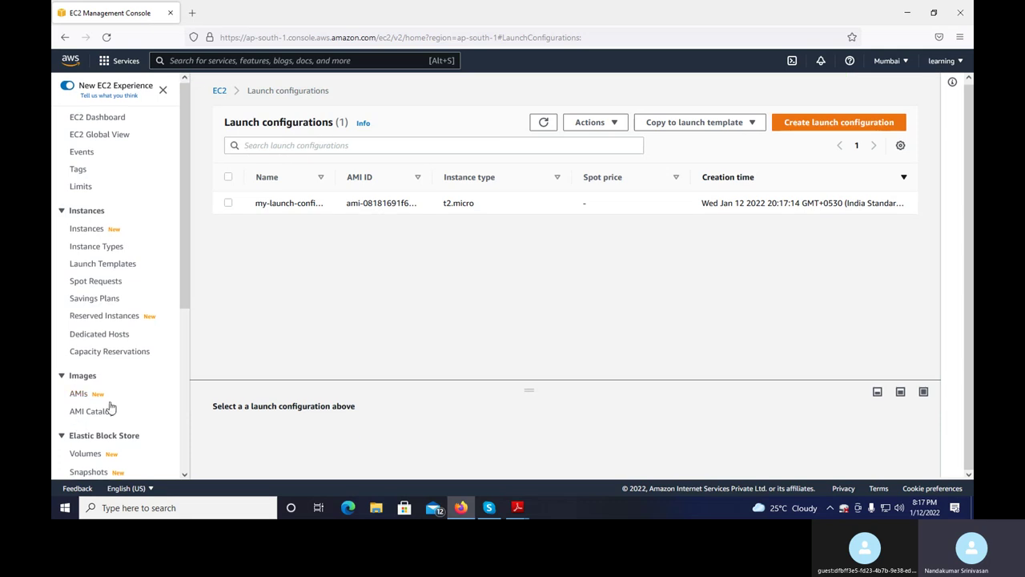
Step: Go to Auto Scaling Groups and start creating a new Auto Scaling group
scroll(106, 409, down, 5)
scroll(113, 415, down, 2)
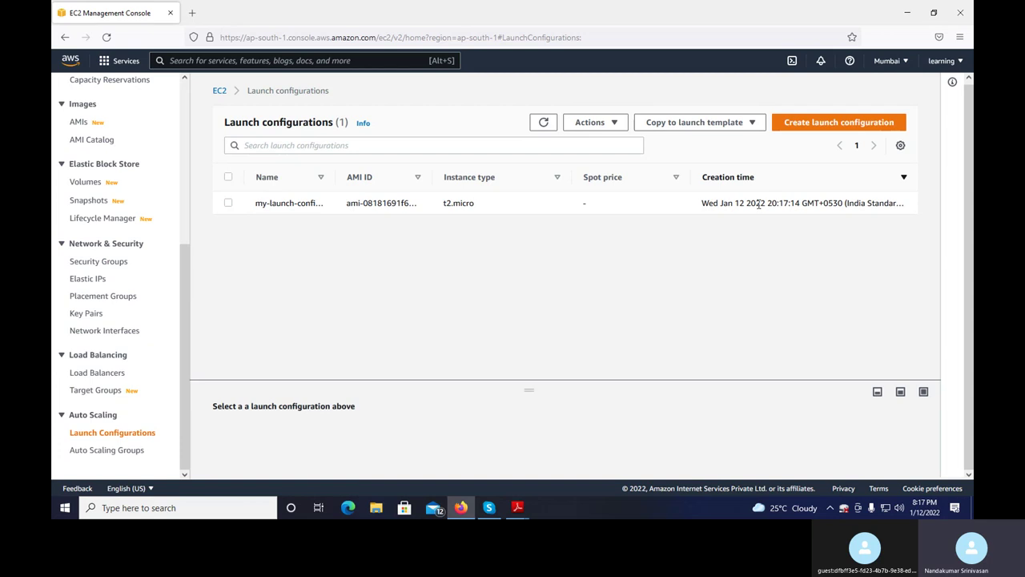
click(102, 454)
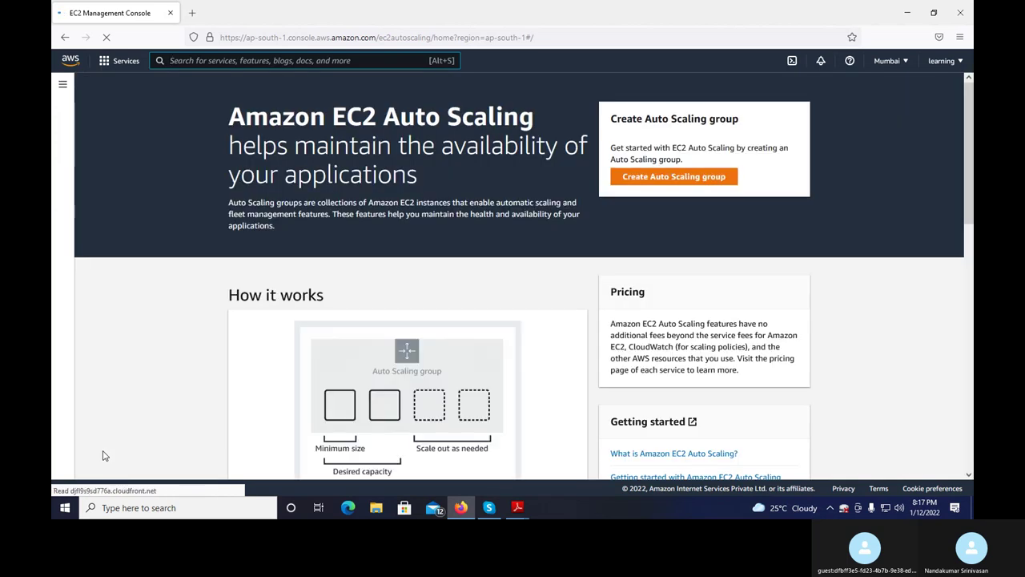
click(671, 176)
click(354, 254)
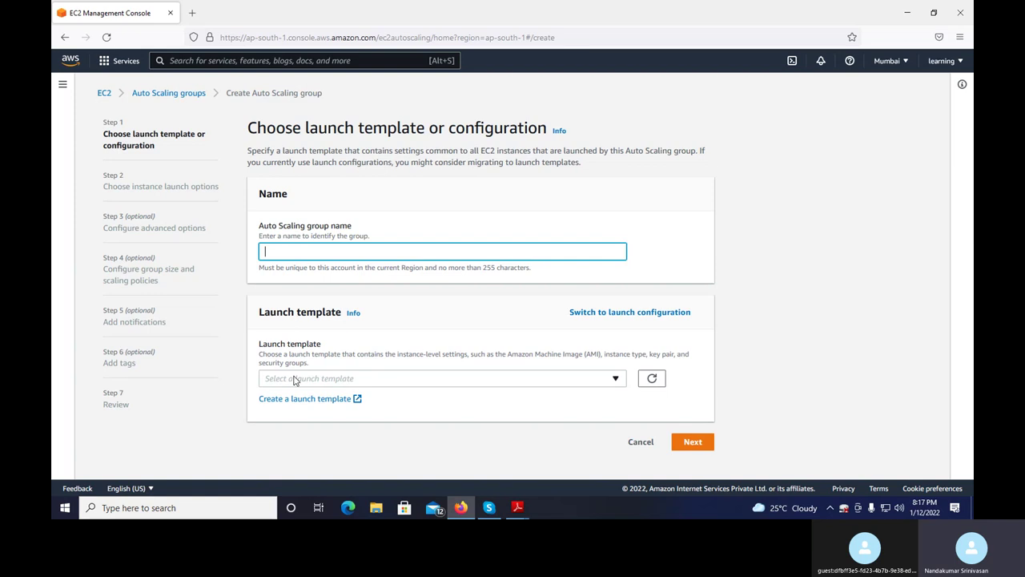
Step: Switch the group from a launch template to a launch configuration and choose my-launch-configuration
click(631, 315)
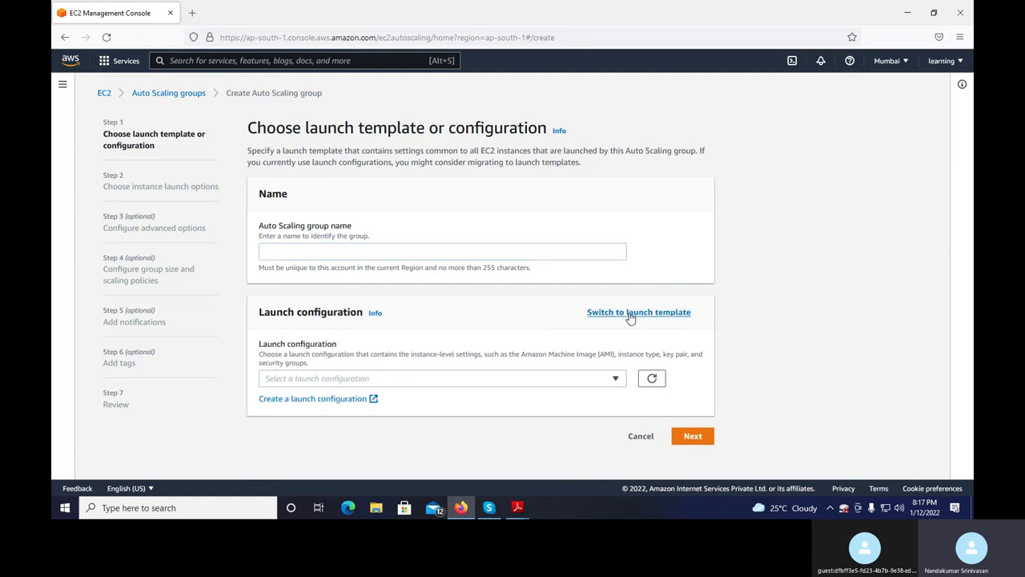
click(532, 382)
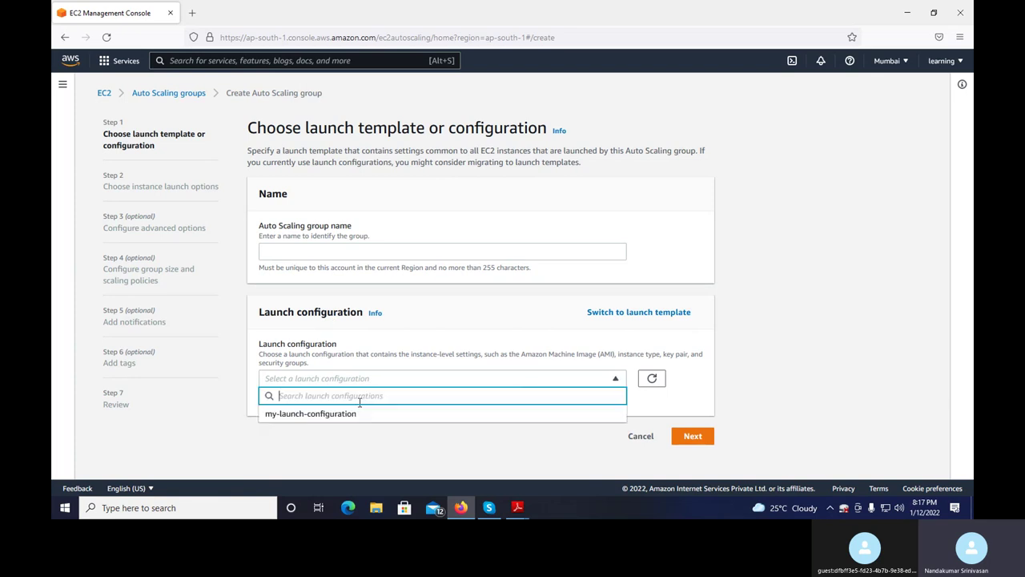
click(313, 414)
Step: Name the Auto Scaling group mydeveloperautoscaling and continue to the instance launch options
click(301, 253)
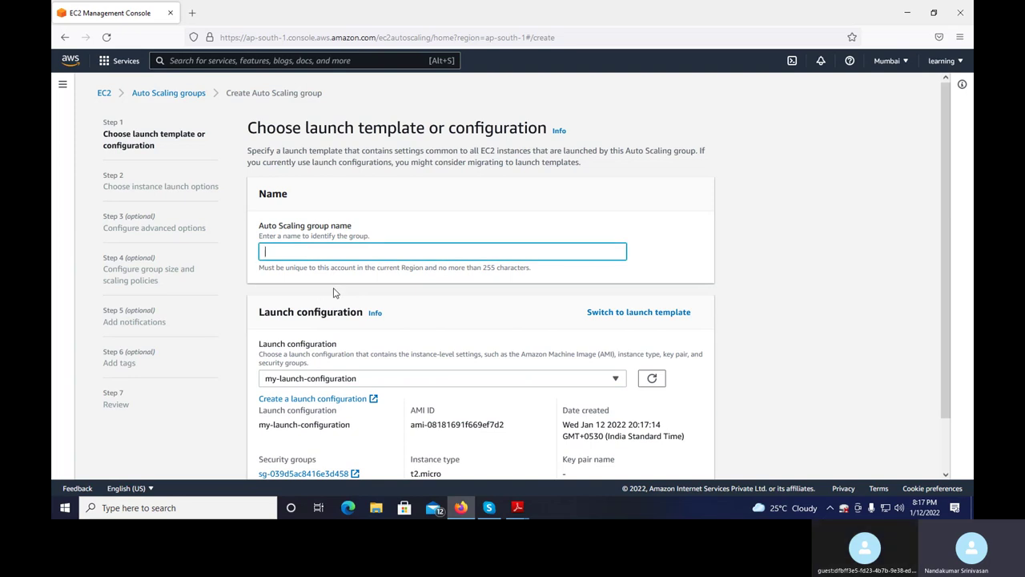
text(mydeve)
text(ng)
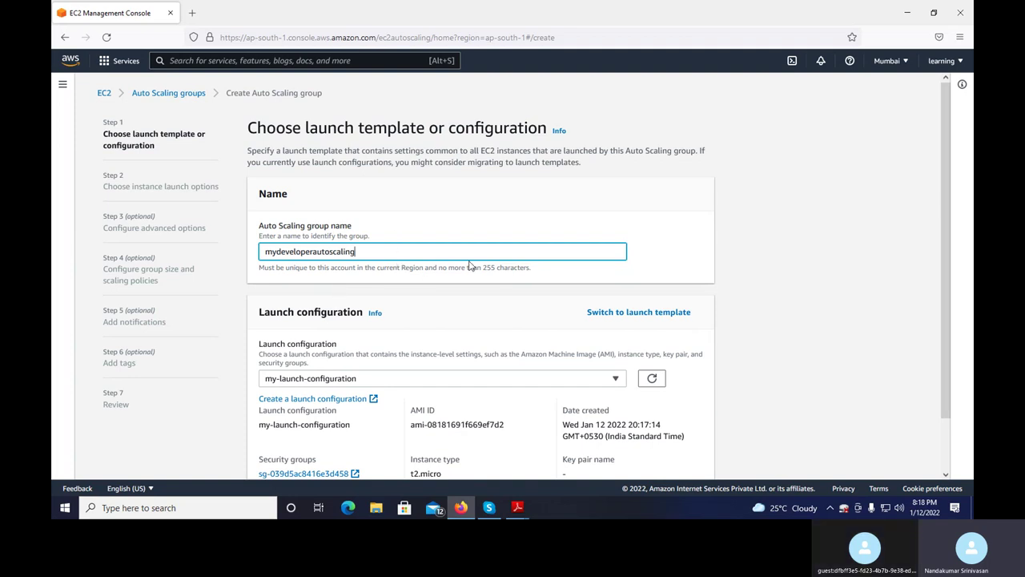
scroll(474, 270, down, 2)
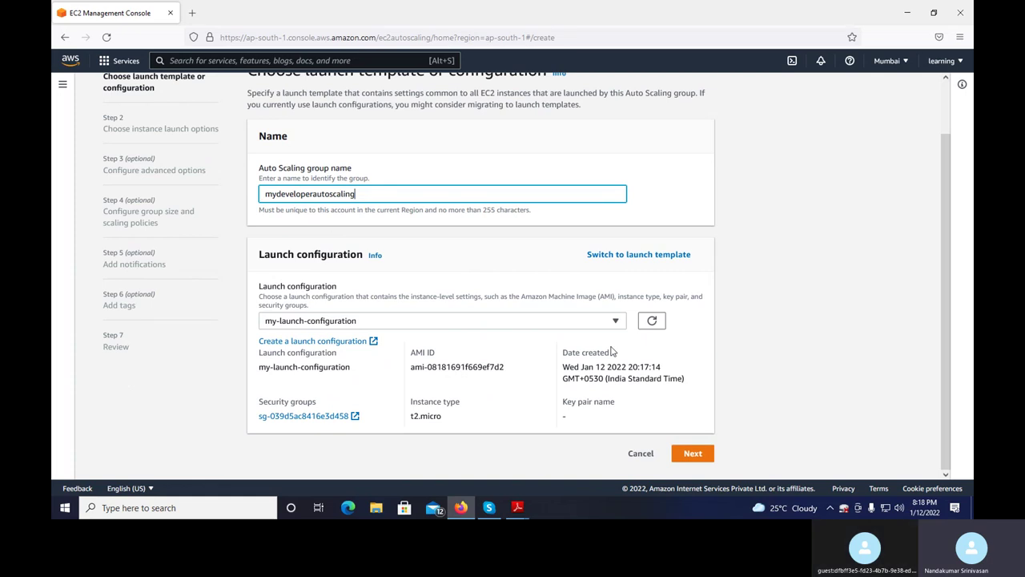
click(695, 456)
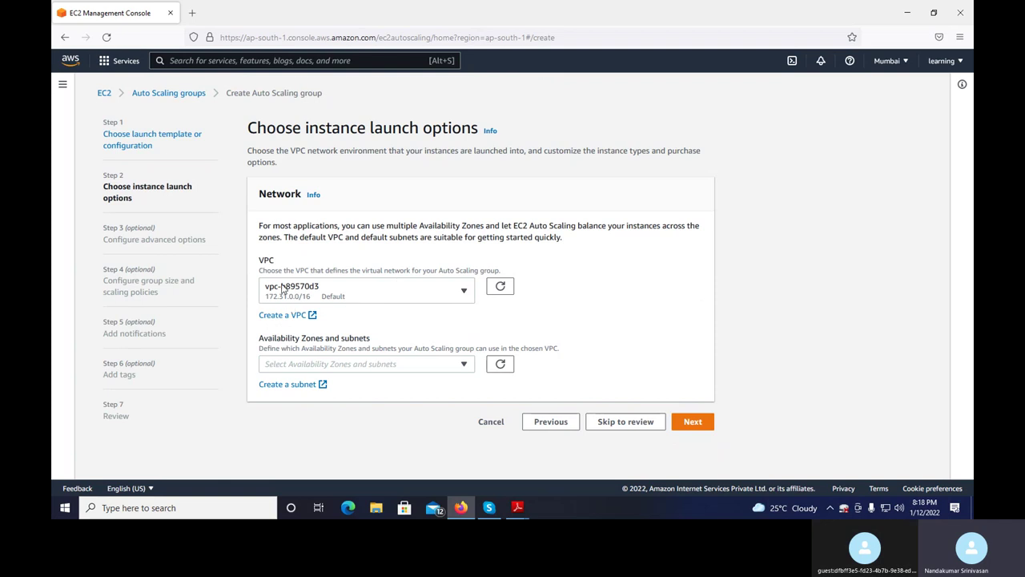
Step: Select the ap-south-1a, ap-south-1b and ap-south-1c subnets, remove ap-south-1c again, and continue to the advanced options
click(464, 365)
click(374, 385)
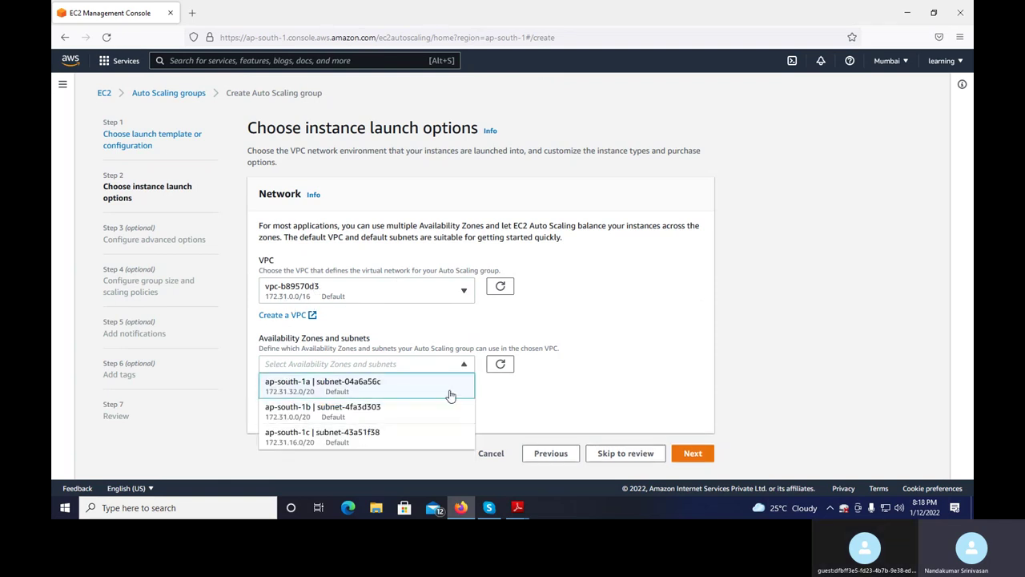
click(380, 408)
click(350, 445)
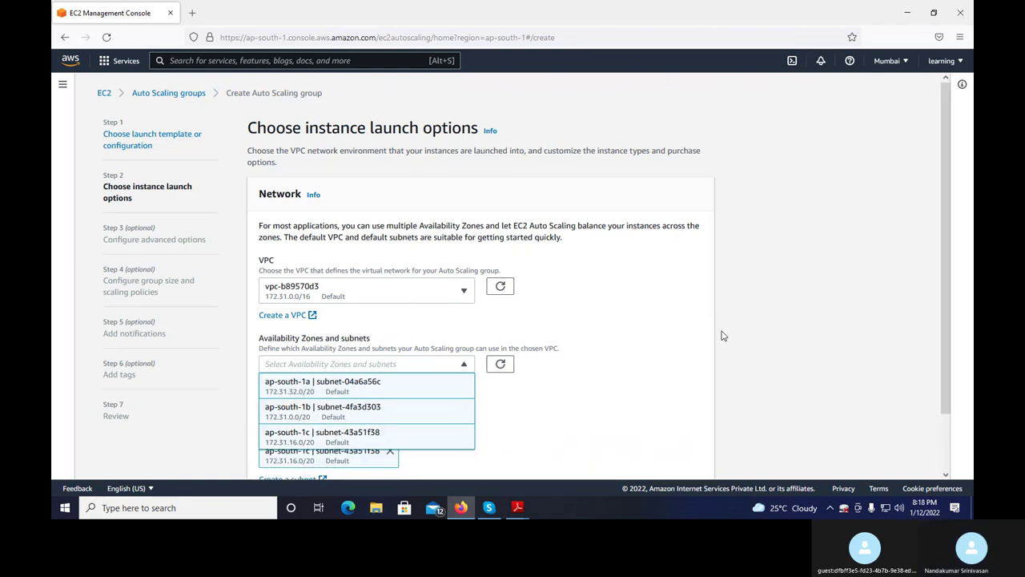
click(647, 370)
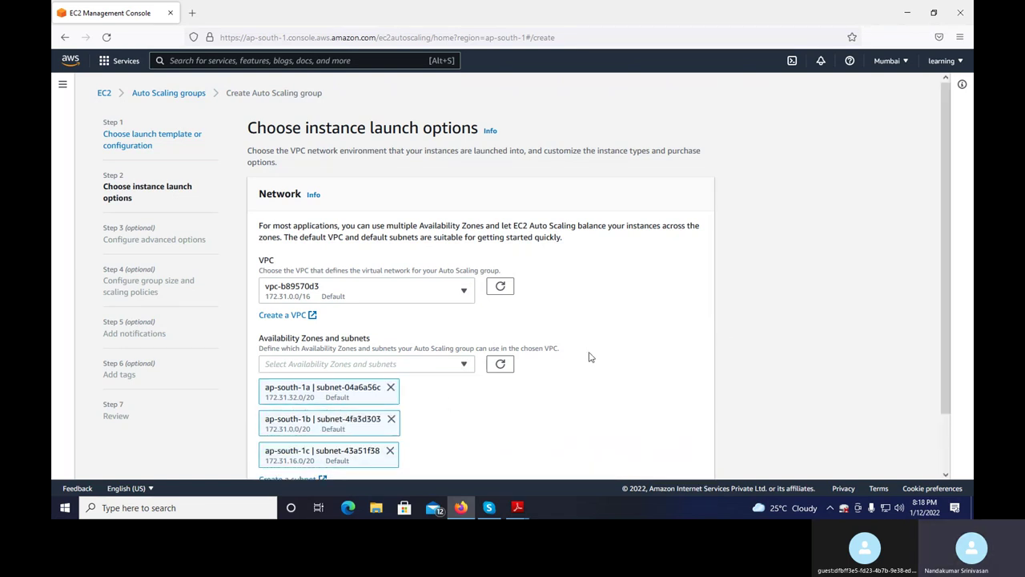
scroll(588, 361, down, 1)
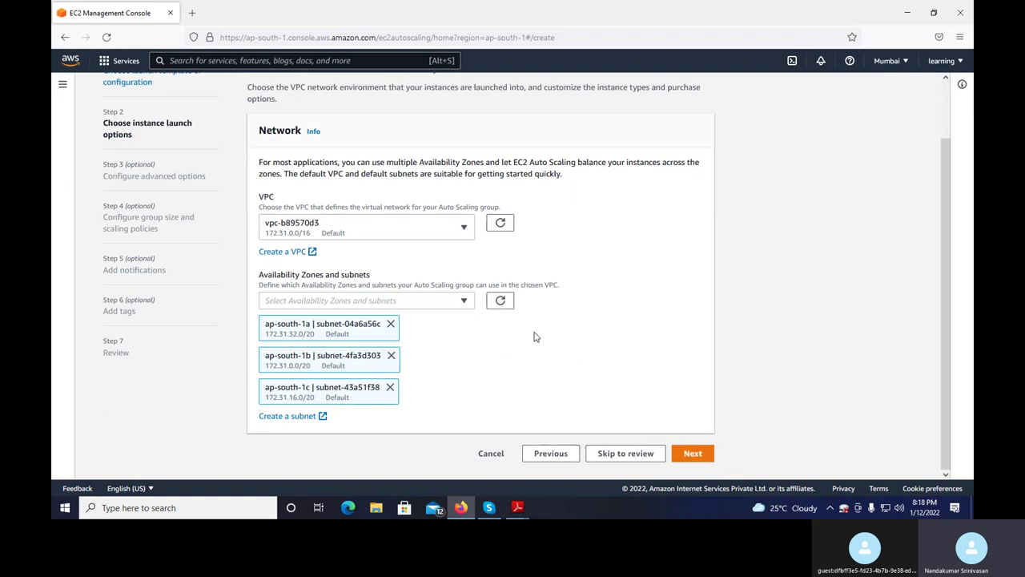
click(390, 388)
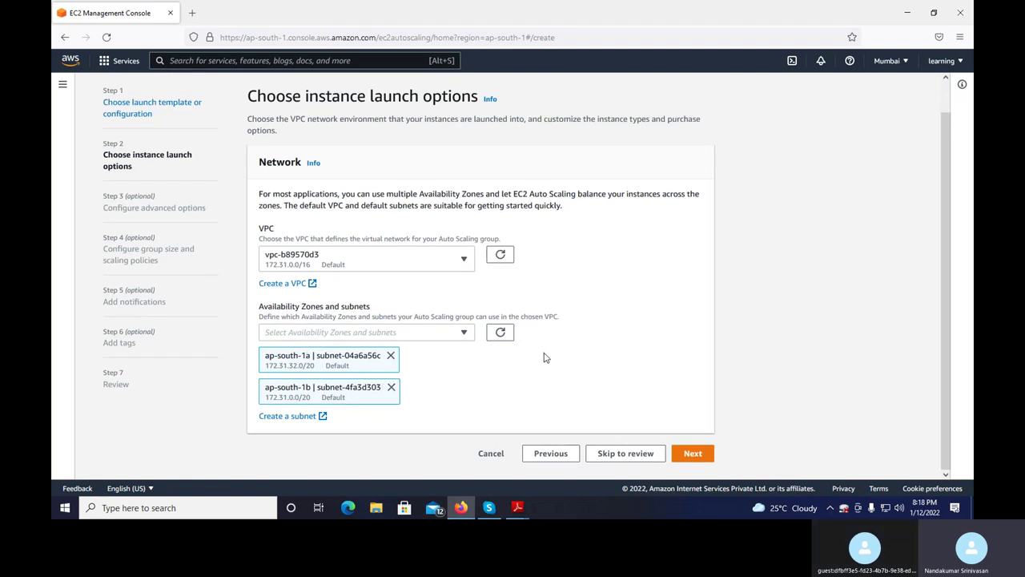
click(694, 455)
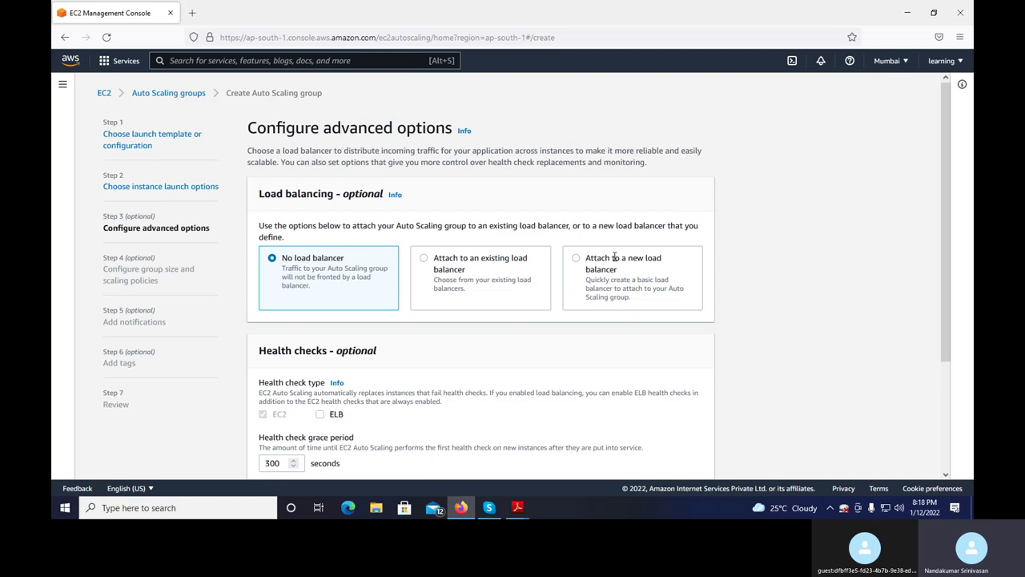
Step: Accept the advanced options without a load balancer and set the group's desired capacity to 2 and maximum capacity to 3
scroll(439, 274, down, 3)
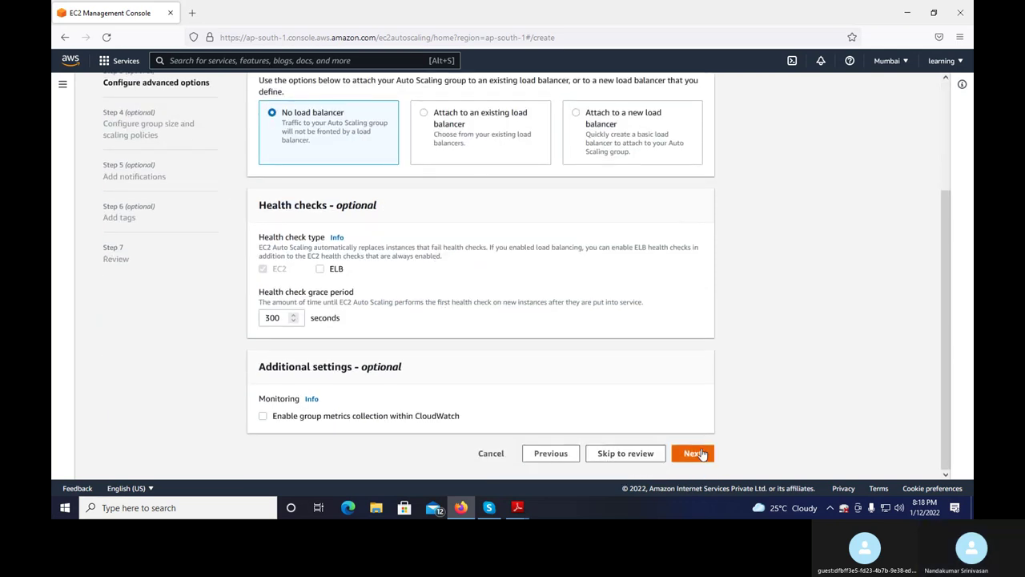
click(693, 454)
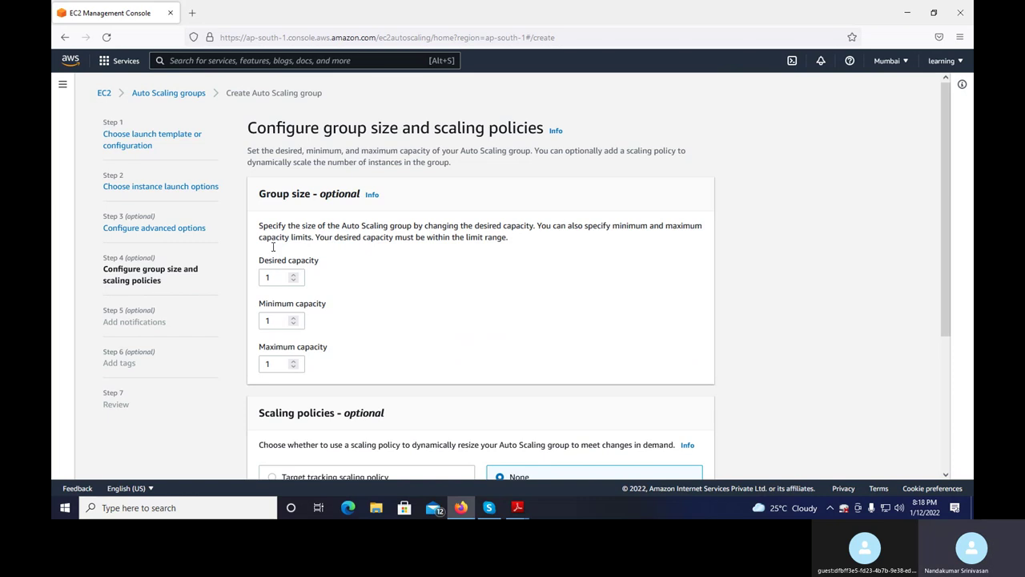
click(271, 276)
text(2)
click(272, 365)
key(BackSpace)
text(0)
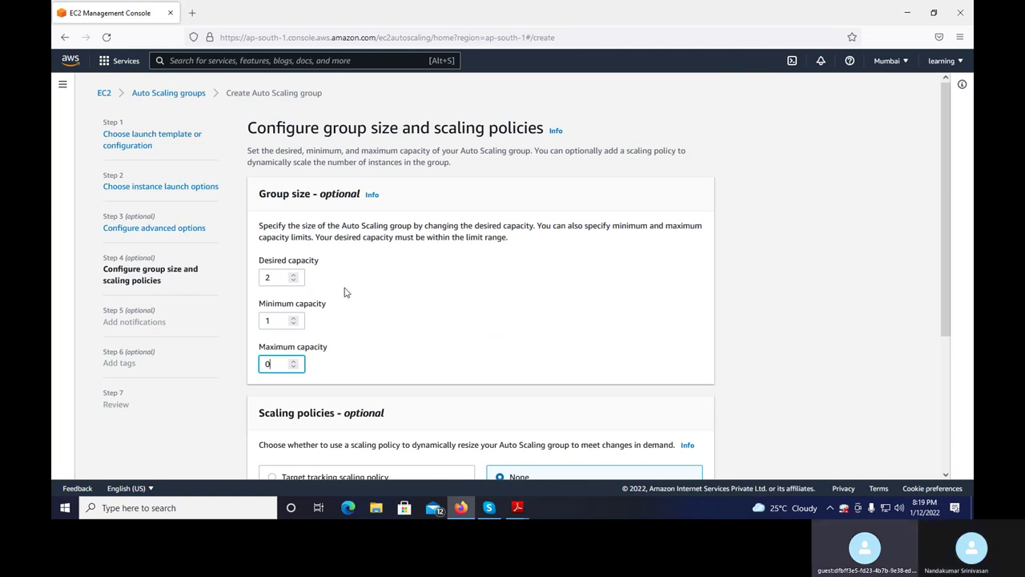
click(294, 362)
click(294, 363)
click(294, 362)
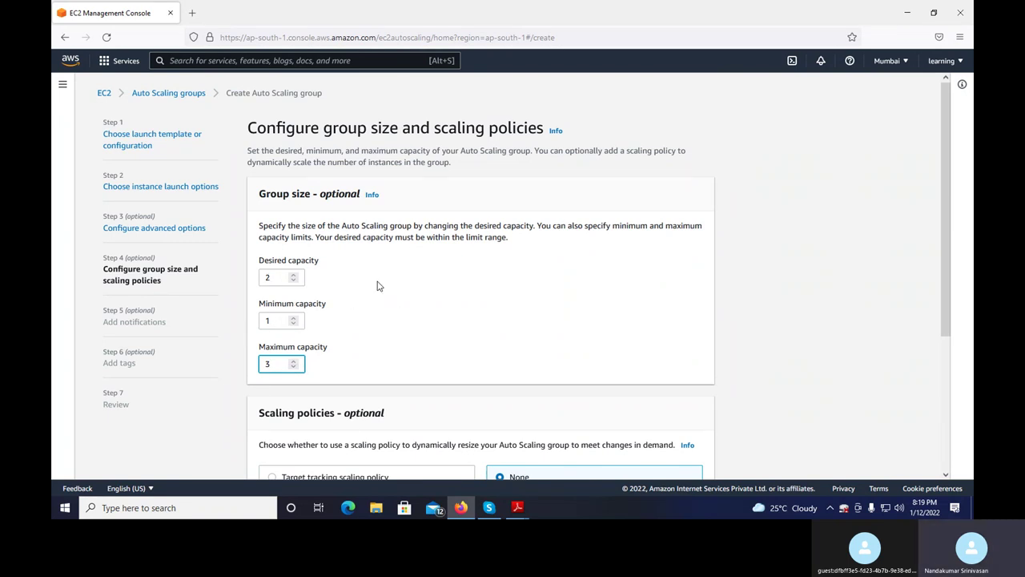
Step: Choose a target tracking scaling policy for the Auto Scaling group and review it against the group size
scroll(405, 299, down, 3)
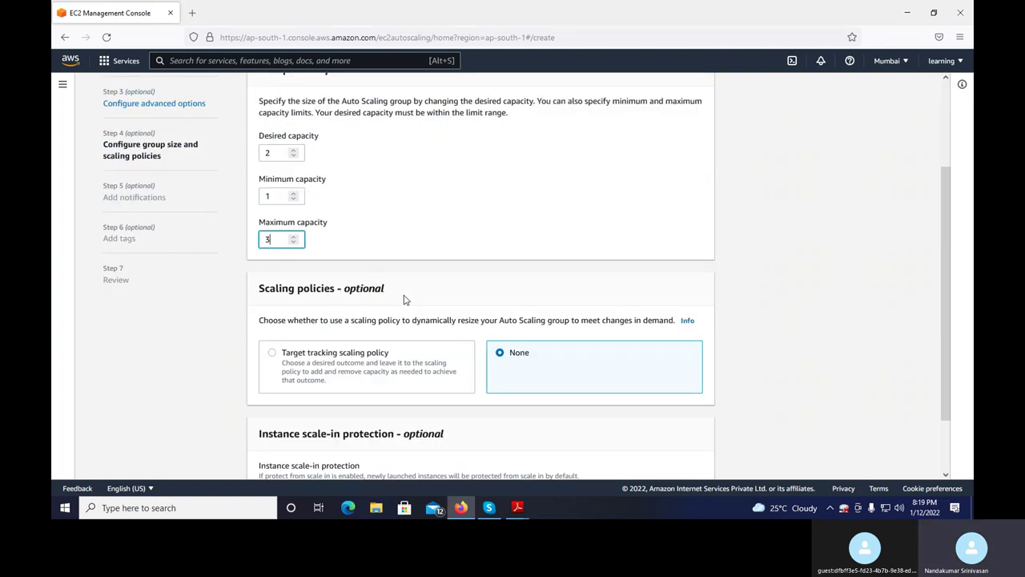
scroll(404, 299, down, 2)
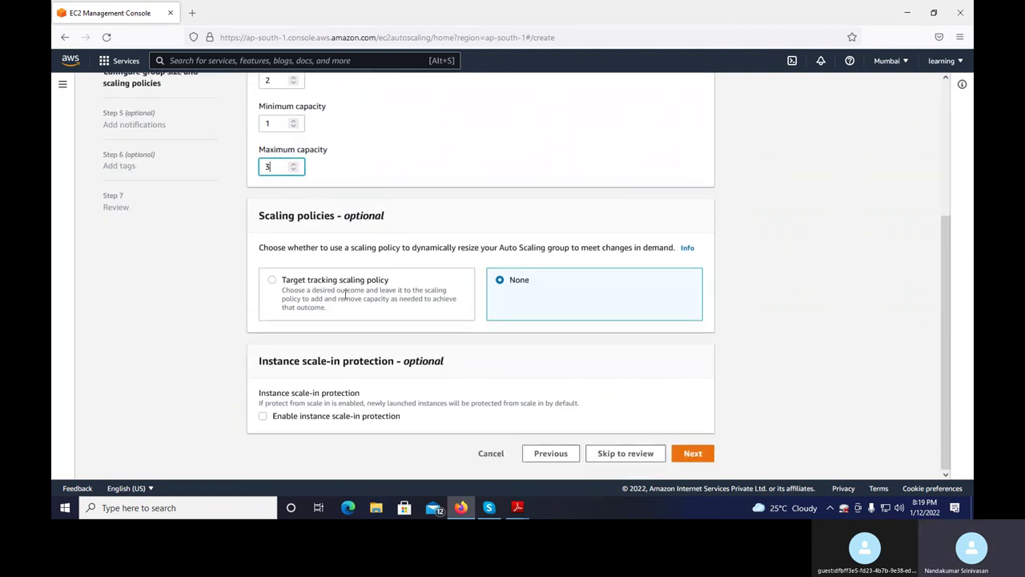
click(272, 281)
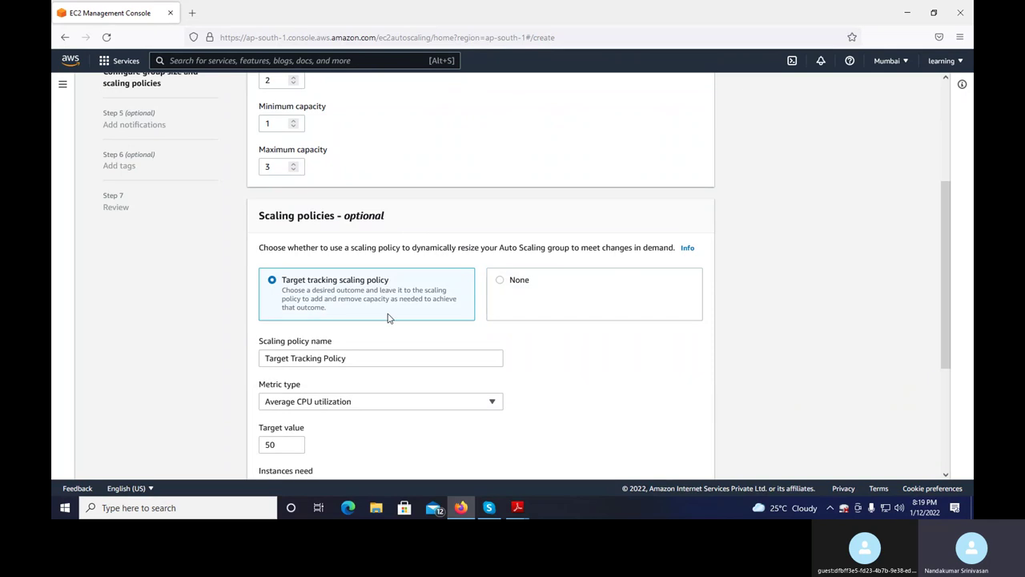
scroll(389, 318, up, 3)
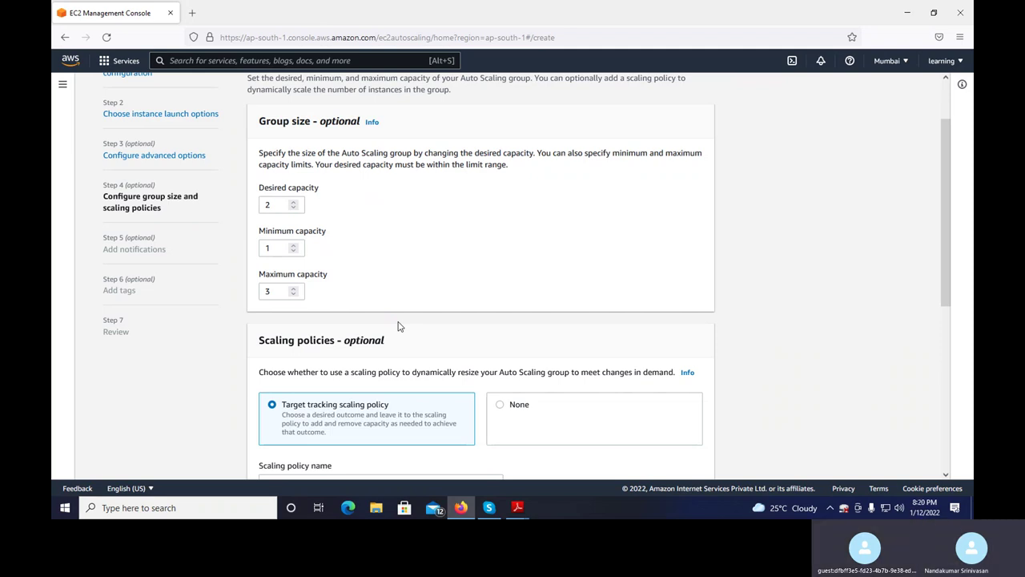
Step: Set the target tracking policy's CPU target value to 80 and instance warm-up to 120 seconds, and continue to the notifications
scroll(424, 286, down, 1)
scroll(424, 286, down, 4)
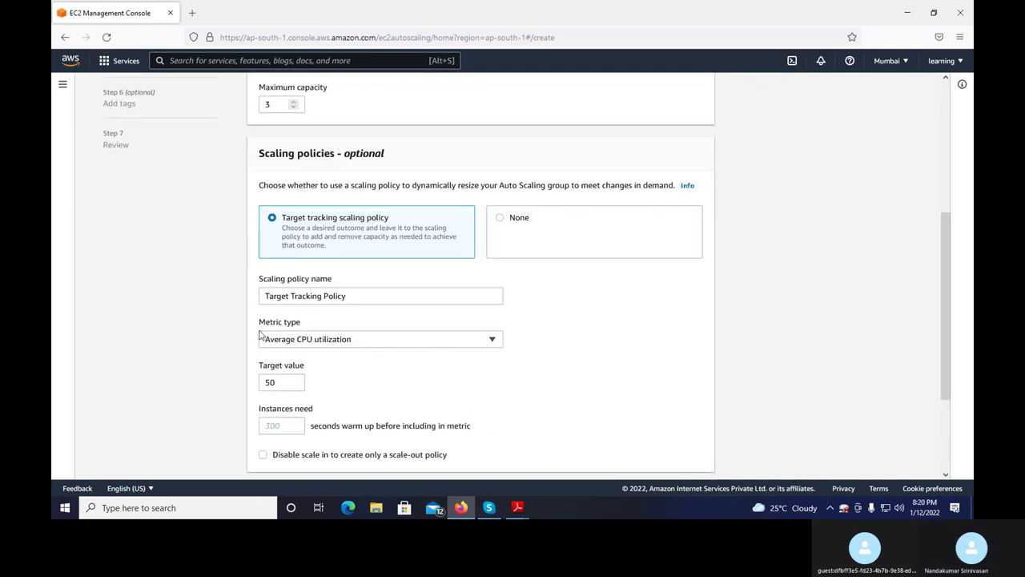
click(270, 383)
key(BackSpace)
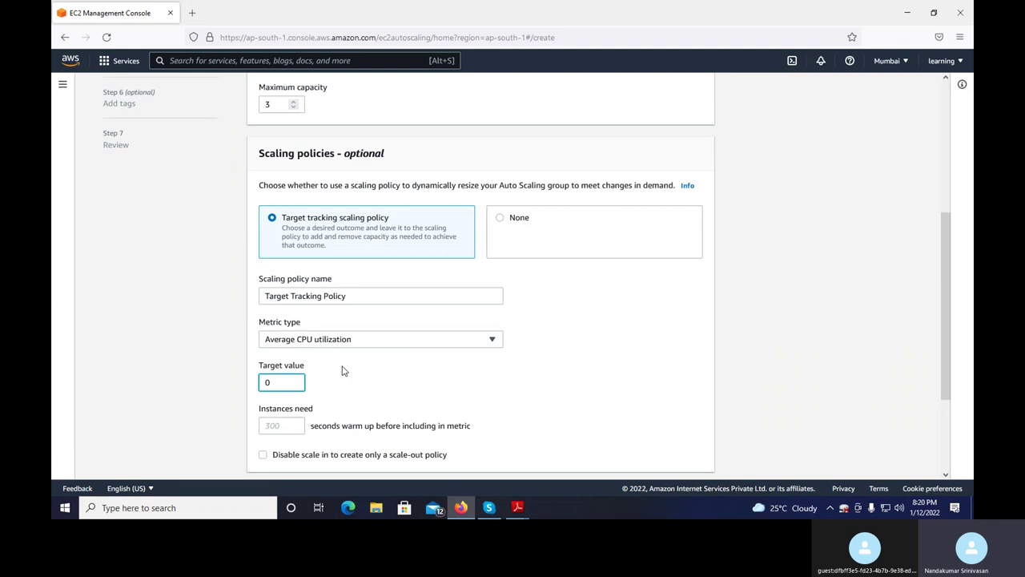
text(8)
click(279, 425)
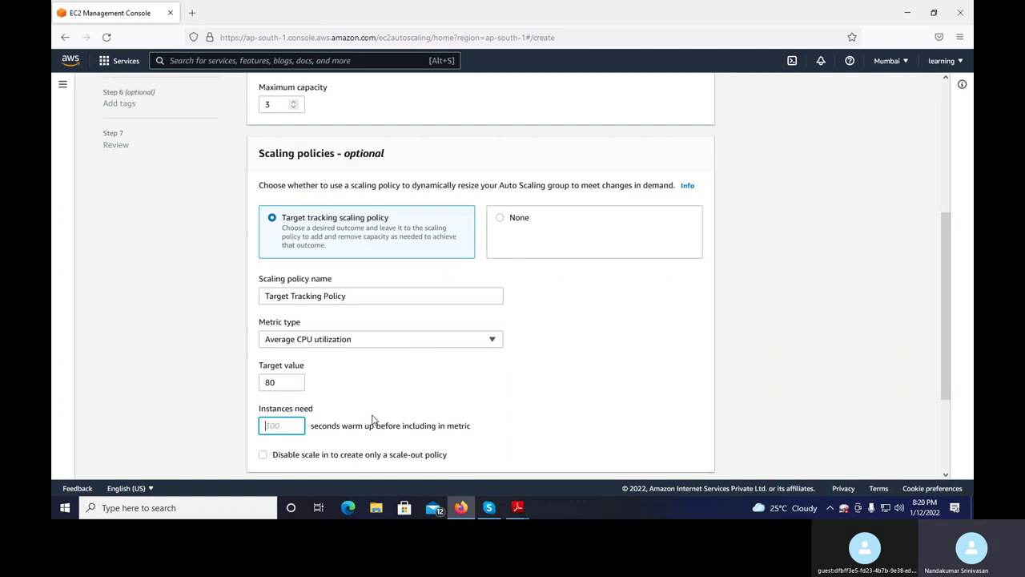
text(120)
scroll(415, 363, down, 3)
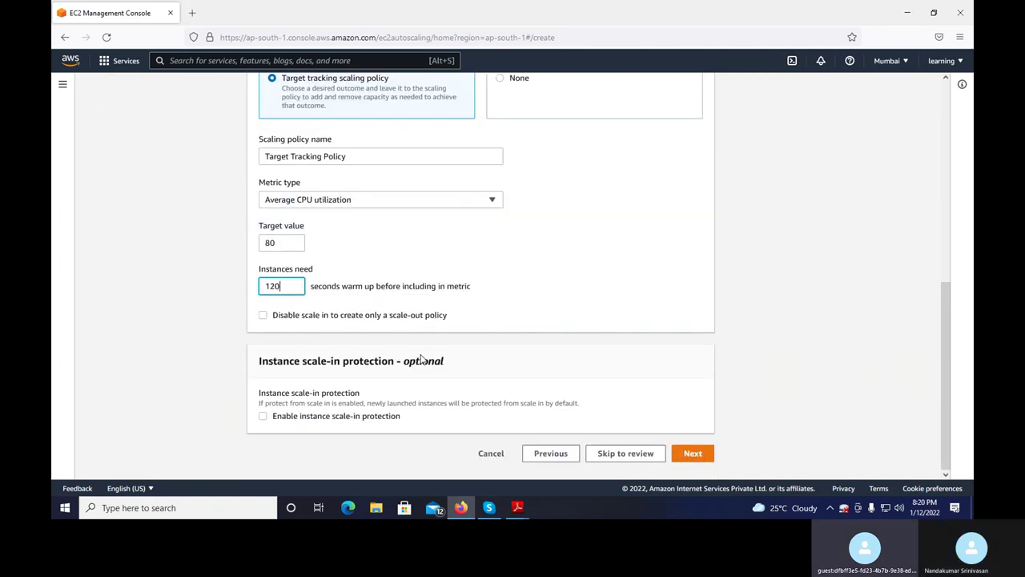
click(694, 454)
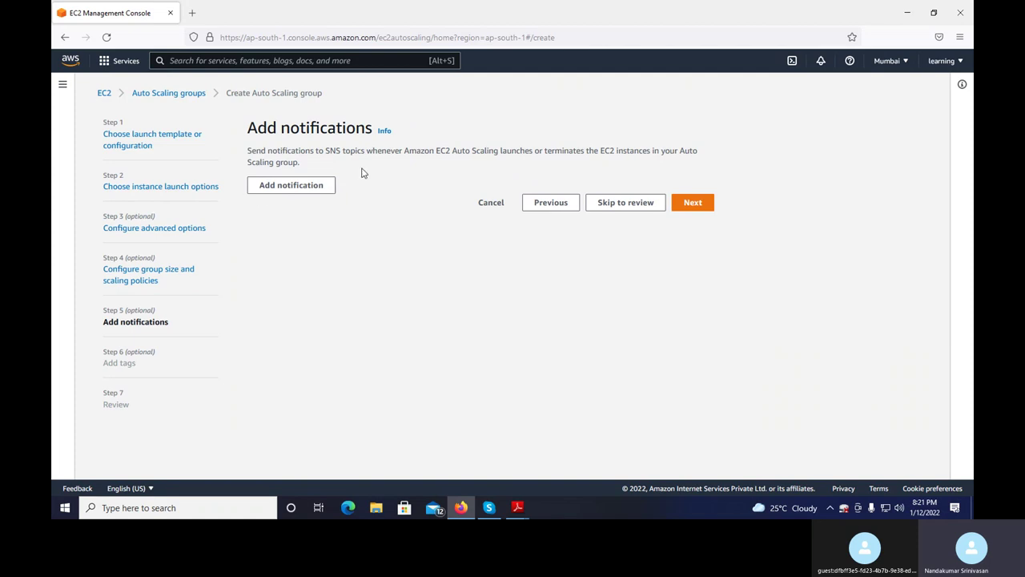
Step: Skip the notifications, add a tag with key Name and value prodcution-servers, and continue to the review
click(690, 202)
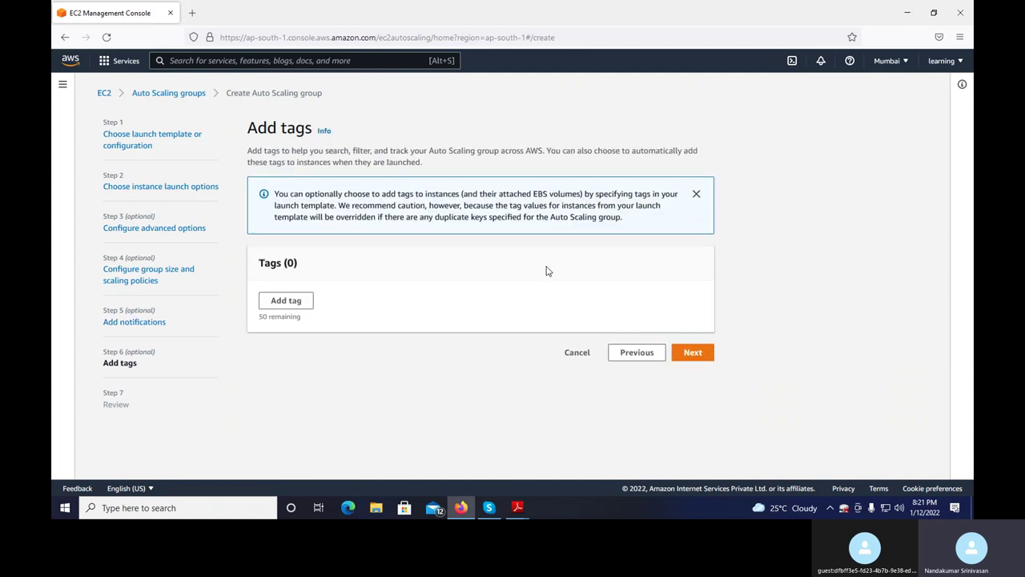
click(295, 302)
click(327, 315)
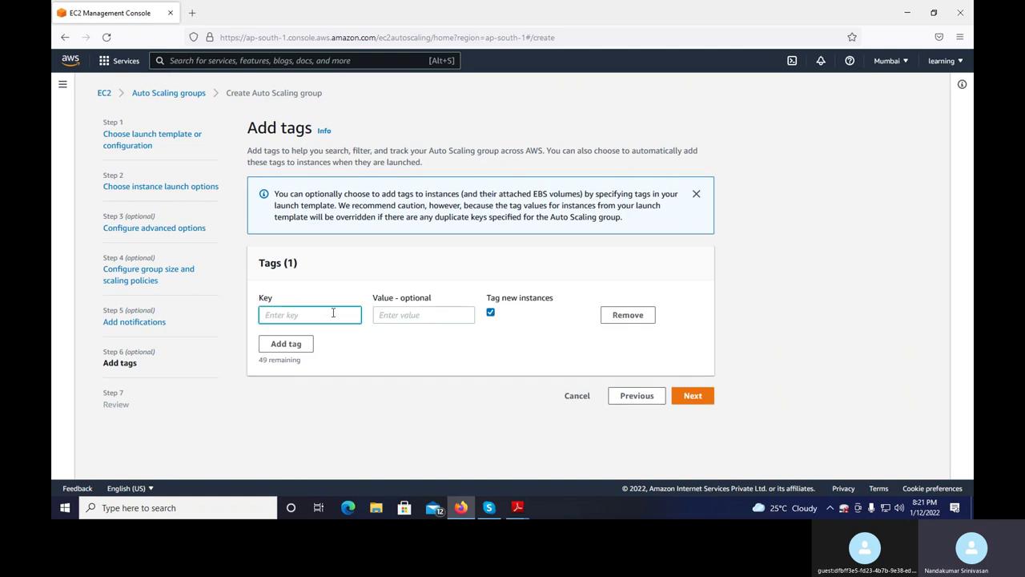
text(Name)
click(414, 322)
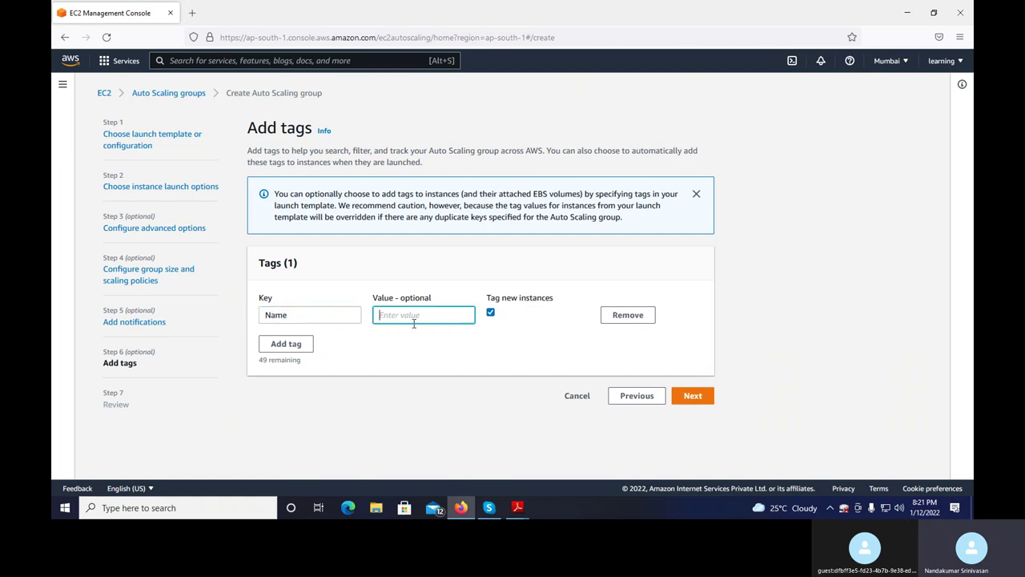
text(prodcution)
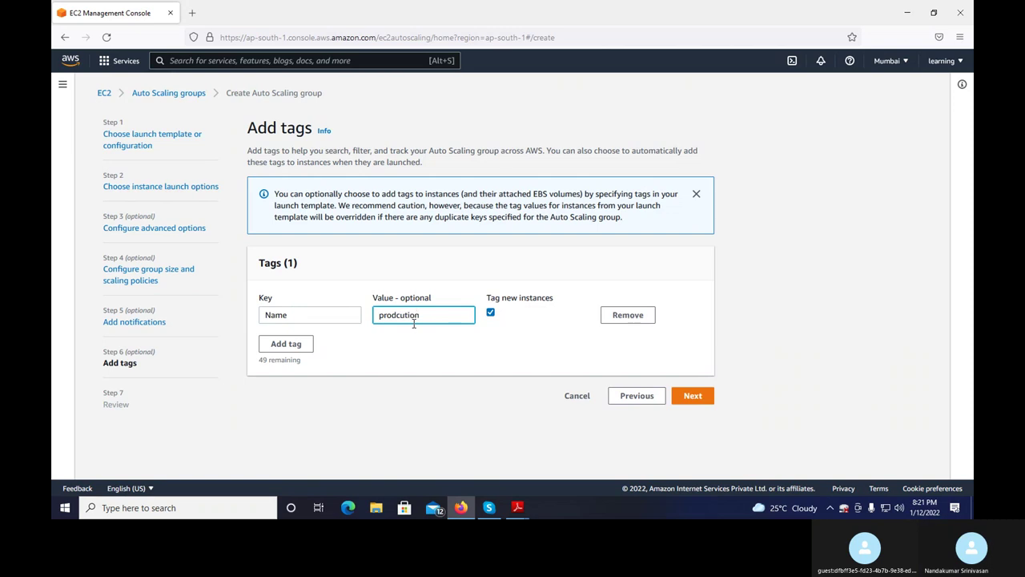
text(-serve)
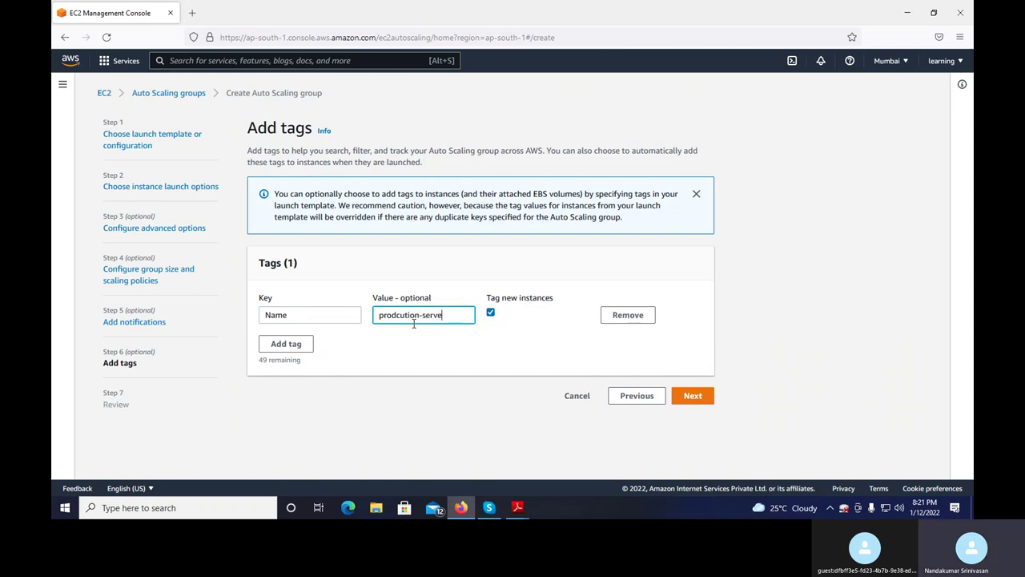
text(rs)
click(695, 399)
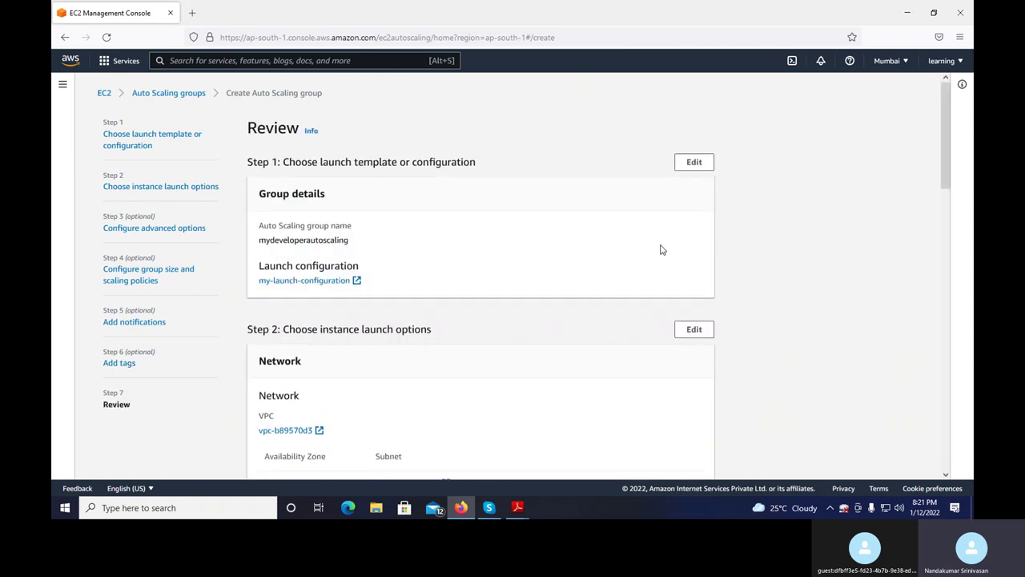
Step: Review the settings, create the Auto Scaling group, and dismiss the two informational banners above the group list
scroll(661, 248, down, 3)
scroll(662, 257, down, 15)
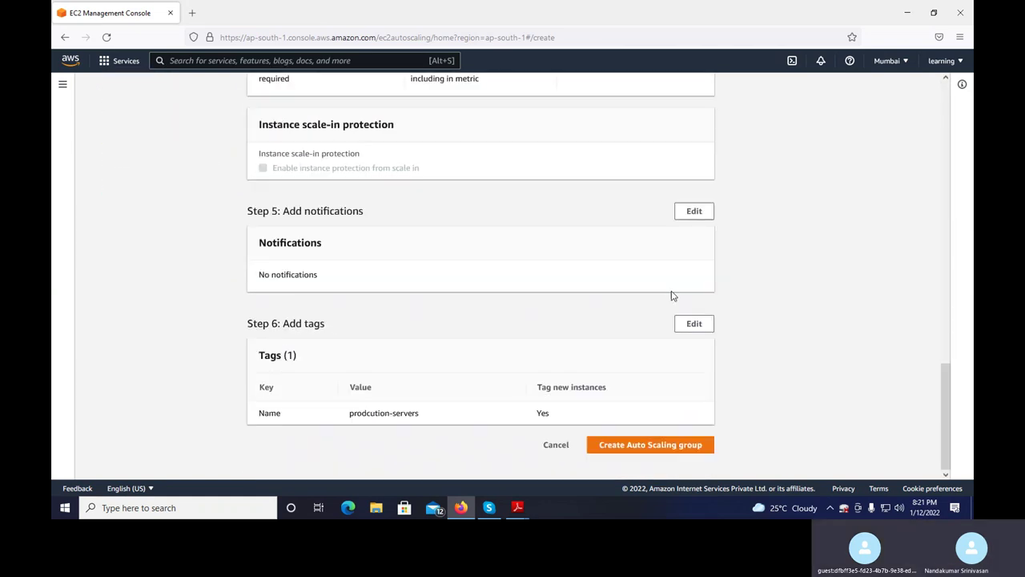
click(653, 450)
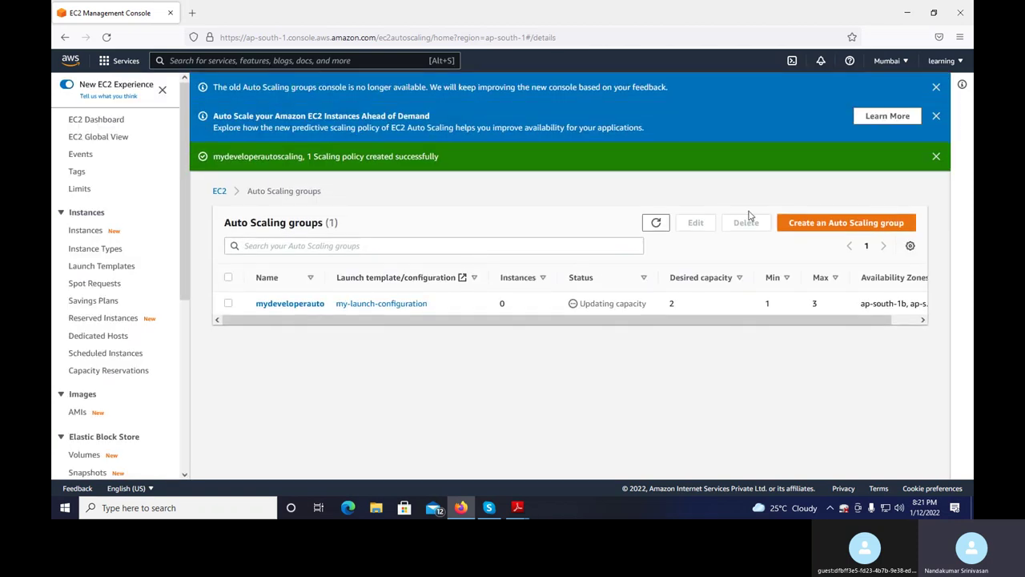
click(936, 89)
click(936, 87)
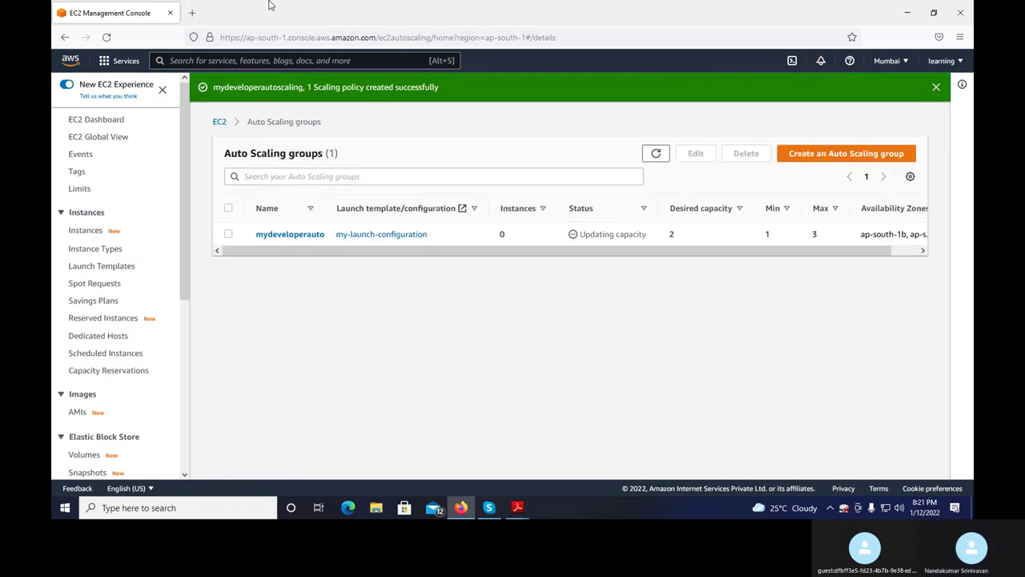
Step: Duplicate the Auto Scaling groups browser tab and open the EC2 Instances list in the copy
right_click(105, 19)
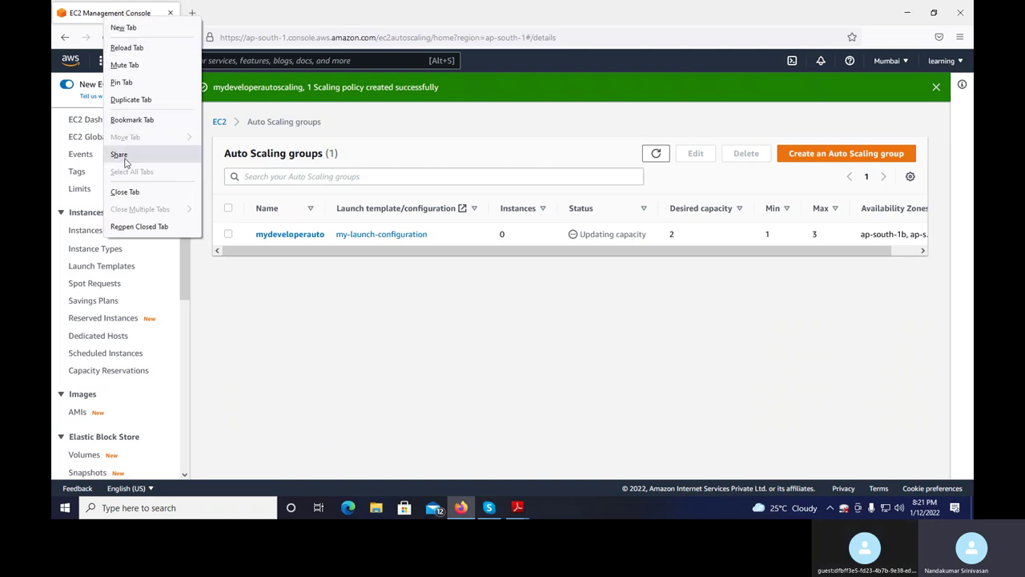
click(135, 100)
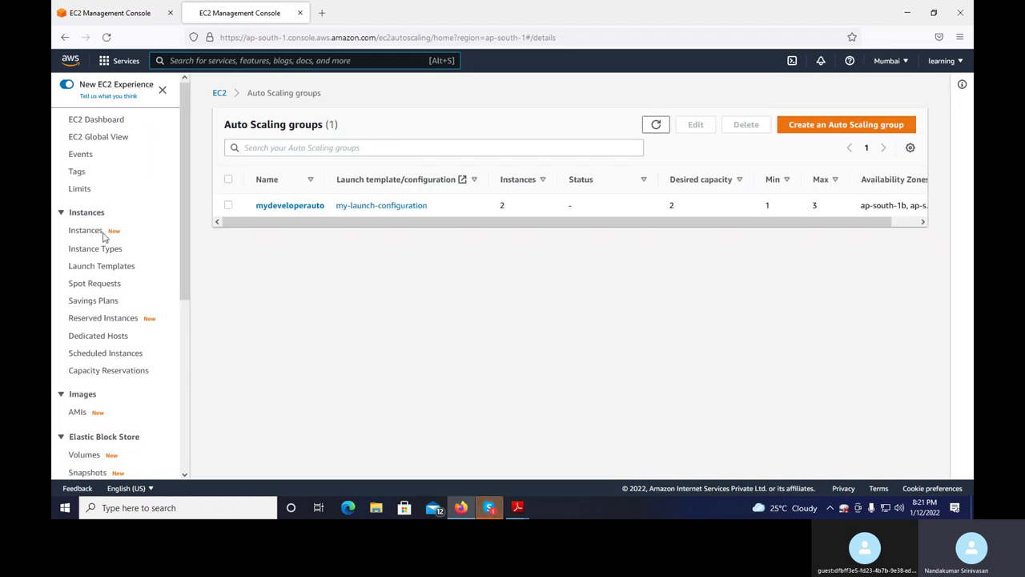
click(91, 233)
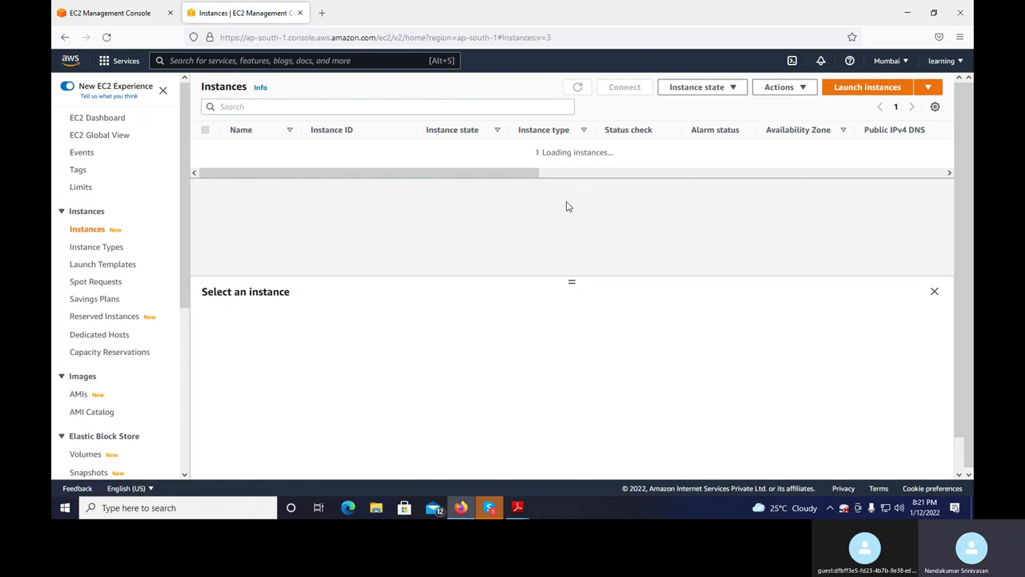
Step: Refresh the Auto Scaling groups list, return to the Instances list and widen its Name column to read the full instance names
click(133, 16)
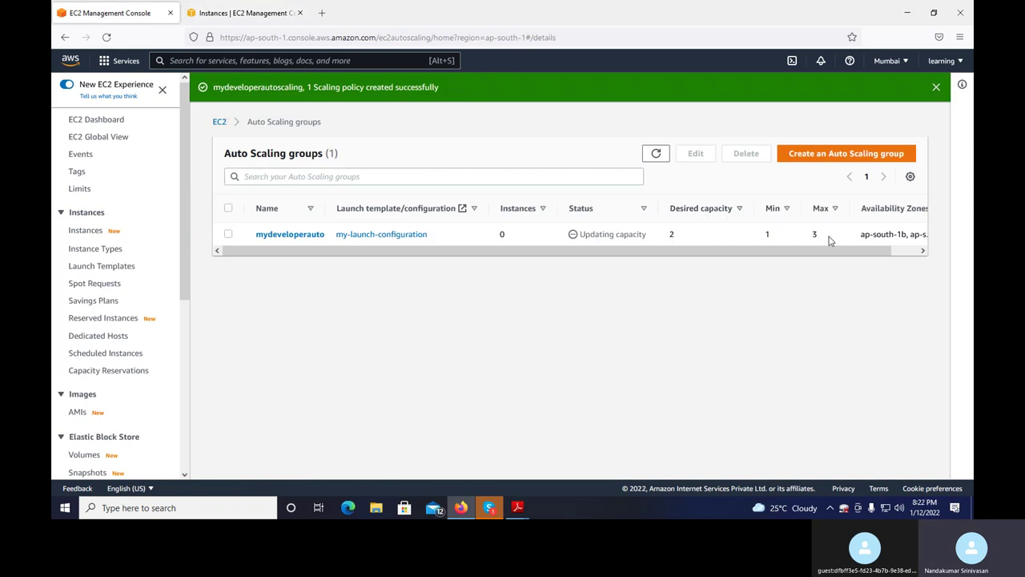
click(656, 153)
click(248, 16)
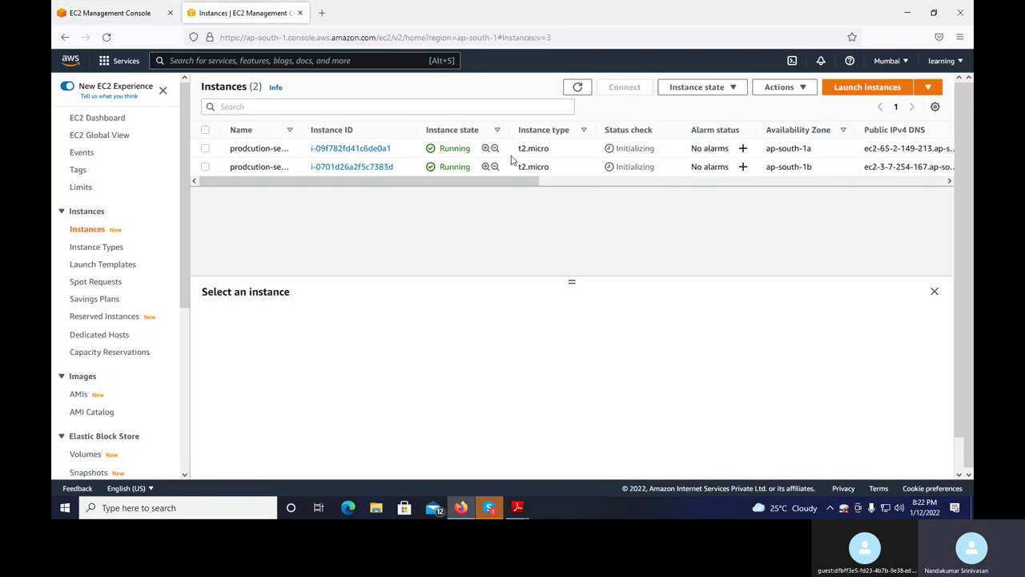
drag(302, 129, 324, 129)
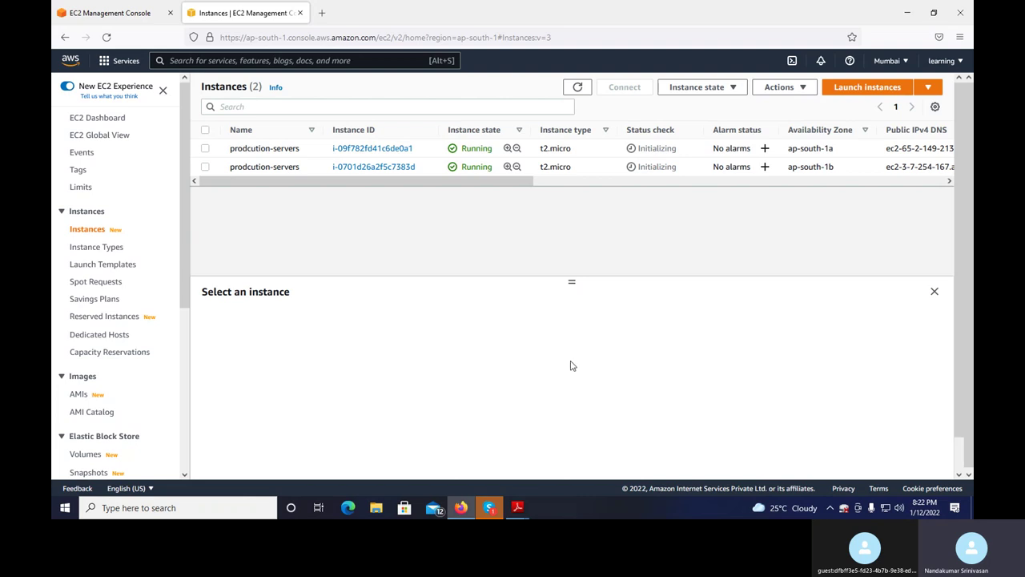
Step: Switch to 06)EC2-Autoscaling.pdf in Adobe Reader and go to page 22 on increasing CPU load manually
mouse_move(518, 508)
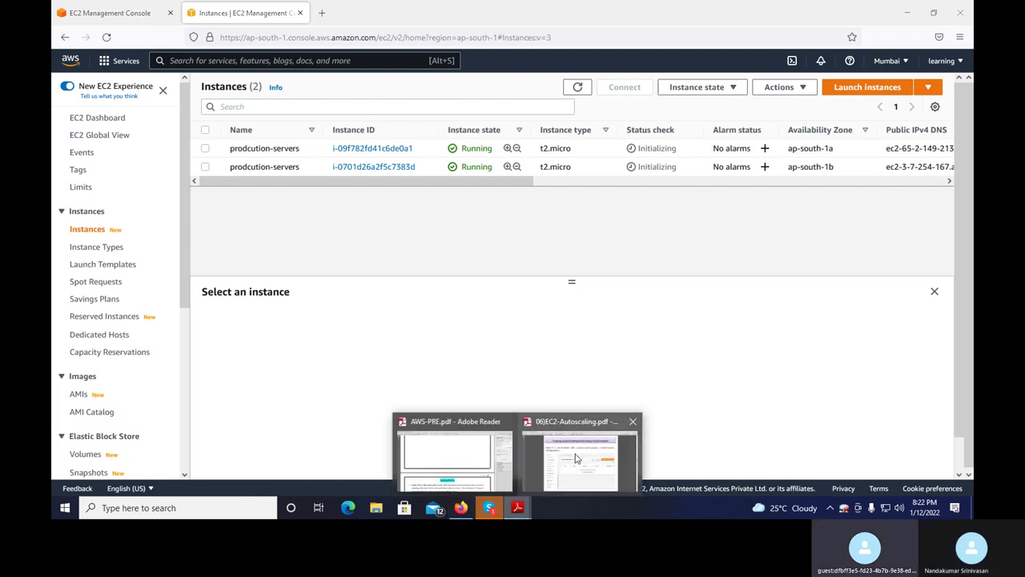
click(582, 427)
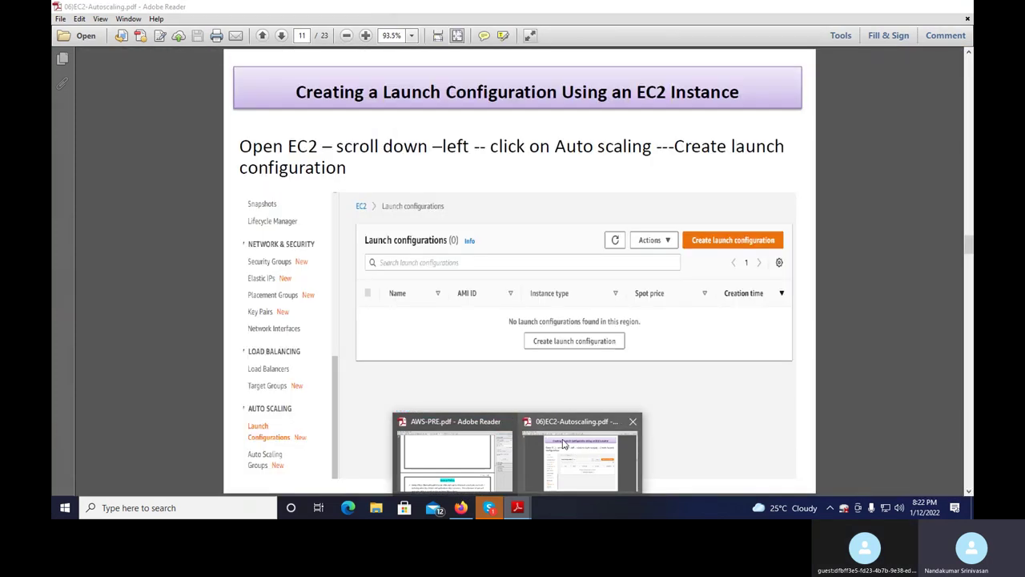
click(564, 443)
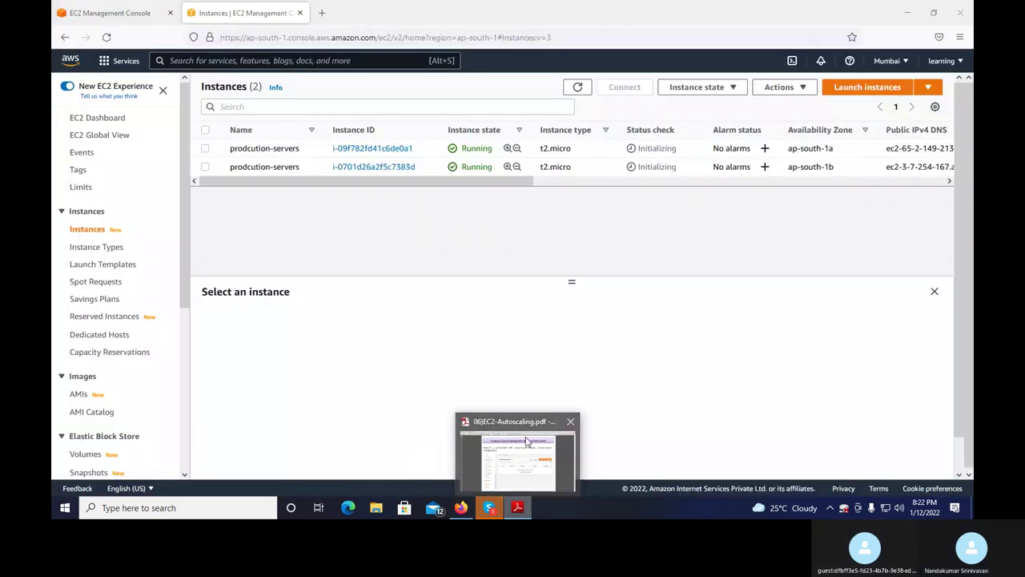
key(alt+Tab)
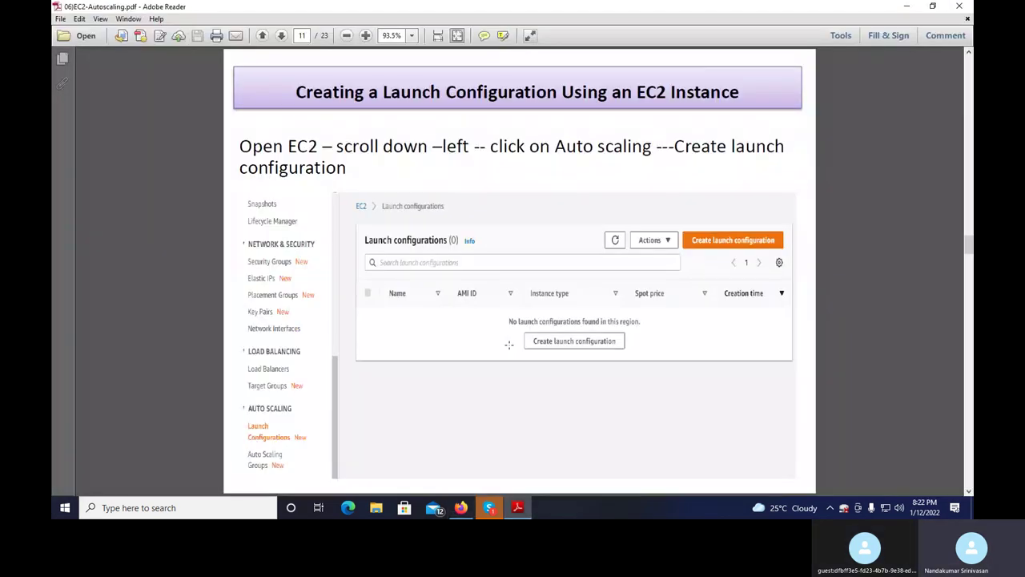
scroll(509, 344, down, 3)
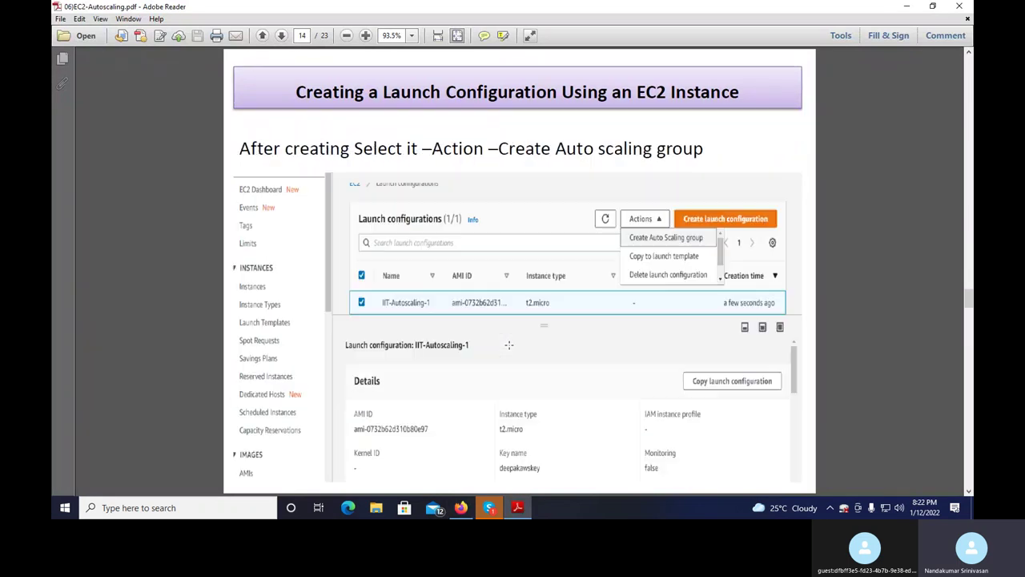
scroll(509, 345, down, 2)
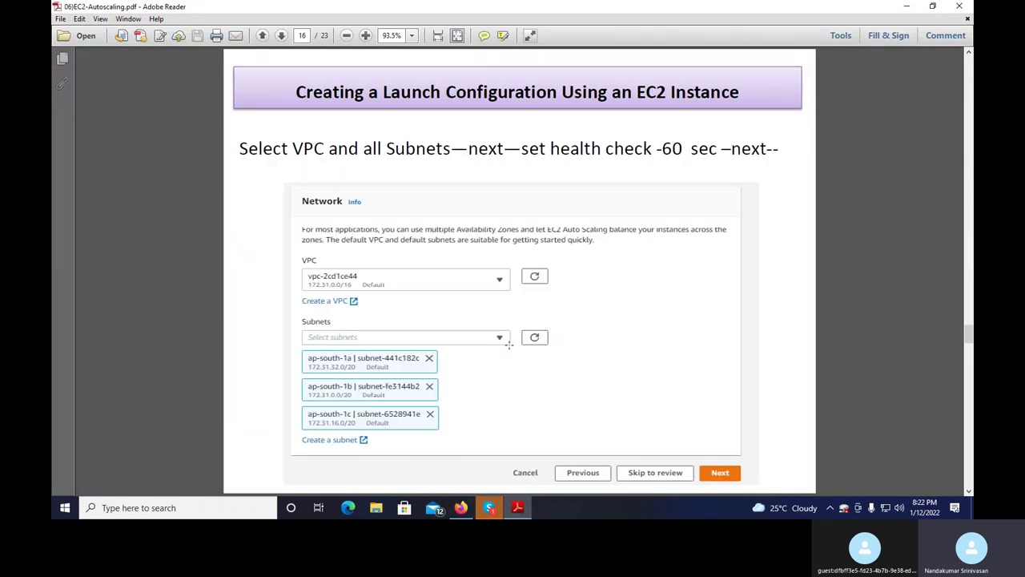
scroll(509, 345, down, 4)
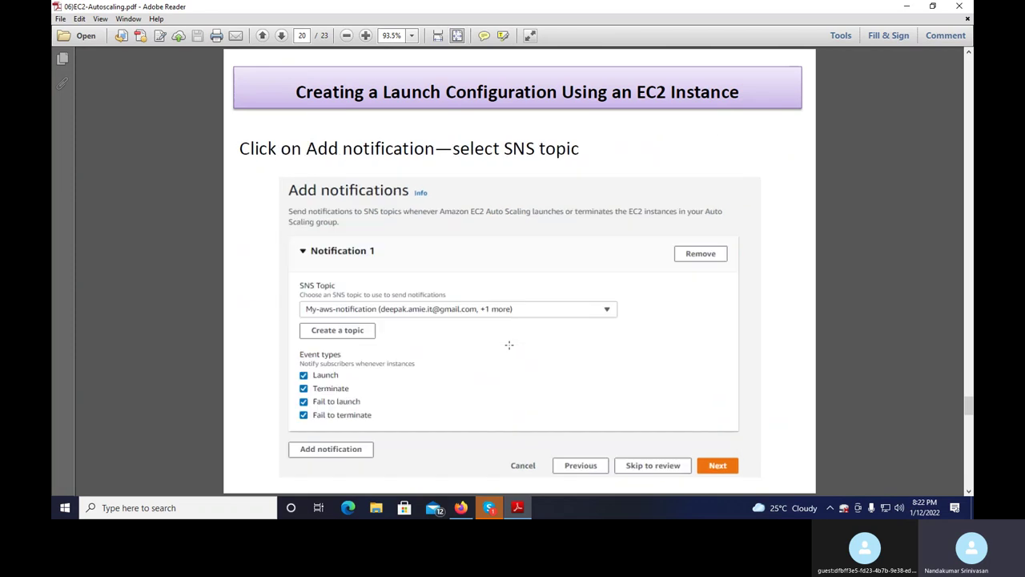
scroll(509, 344, down, 2)
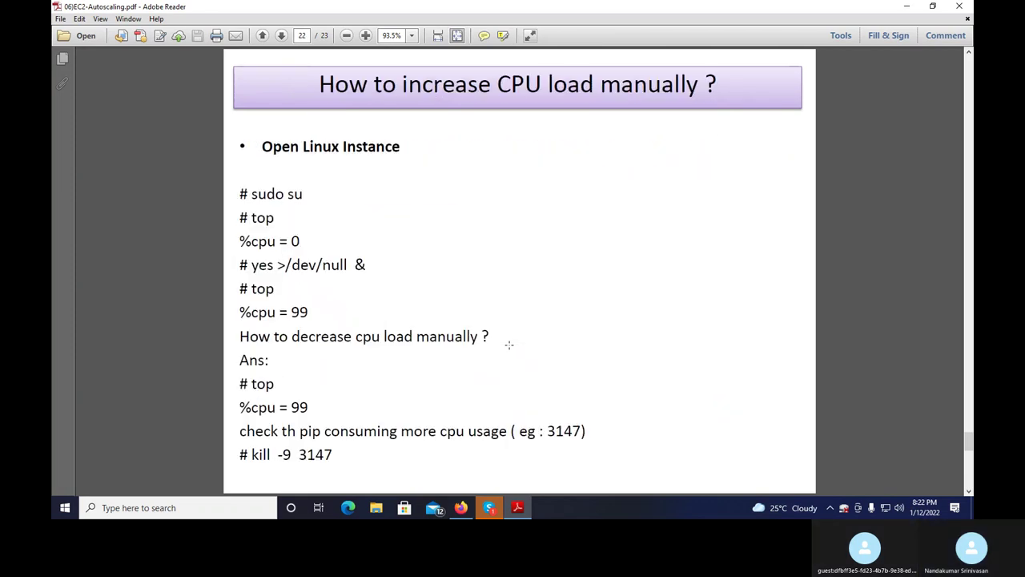
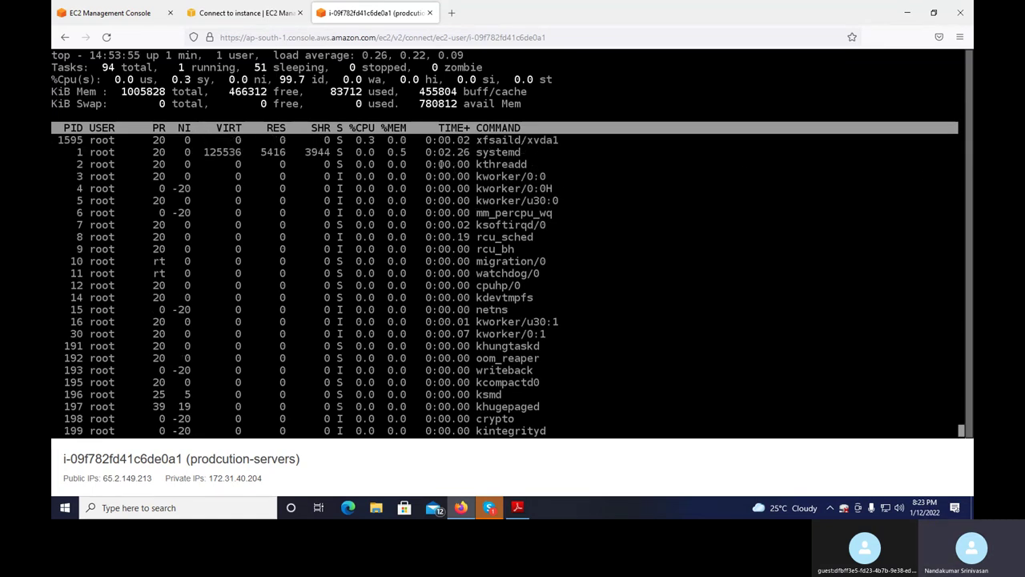
Step: Check the instance's CPU usage in the terminal with top, run top a second time, and quit to the prompt
drag(356, 140, 375, 140)
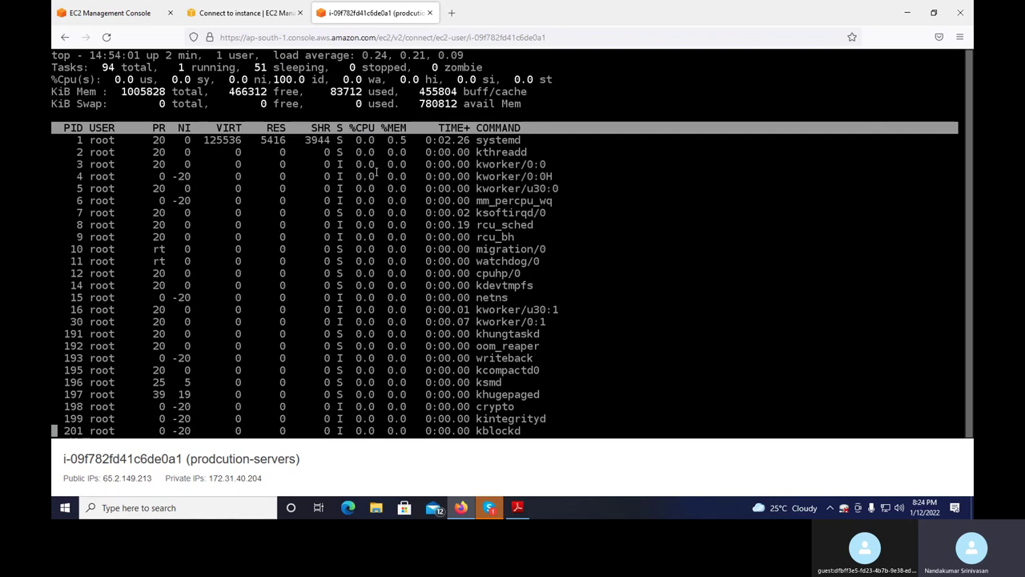
text(q)
text(top)
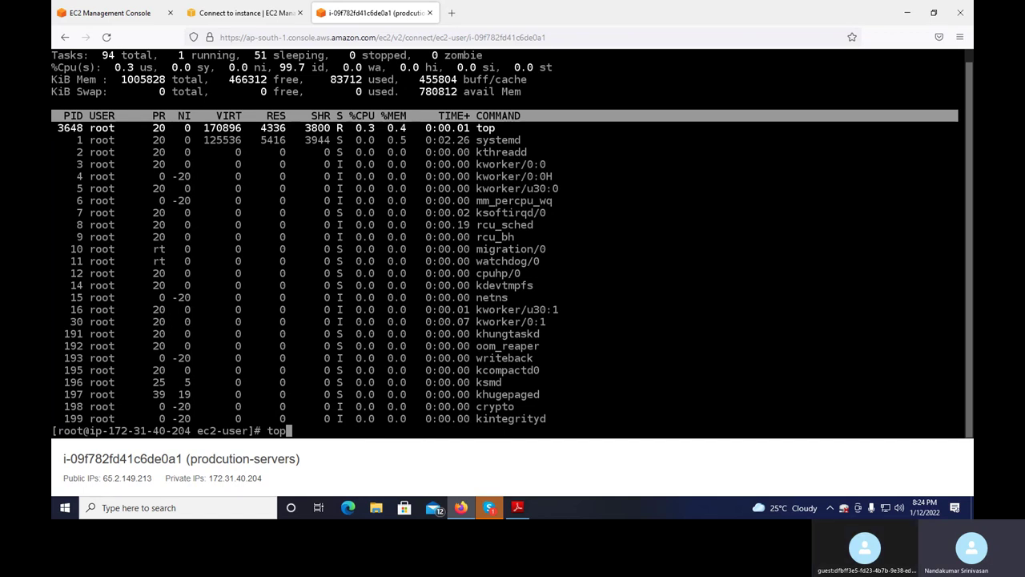
key(Return)
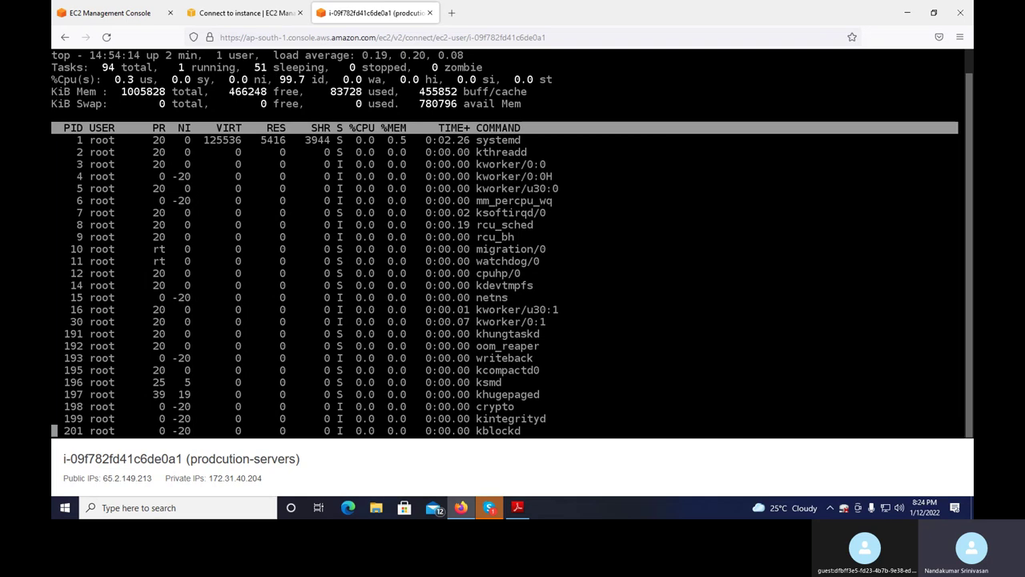
key(q)
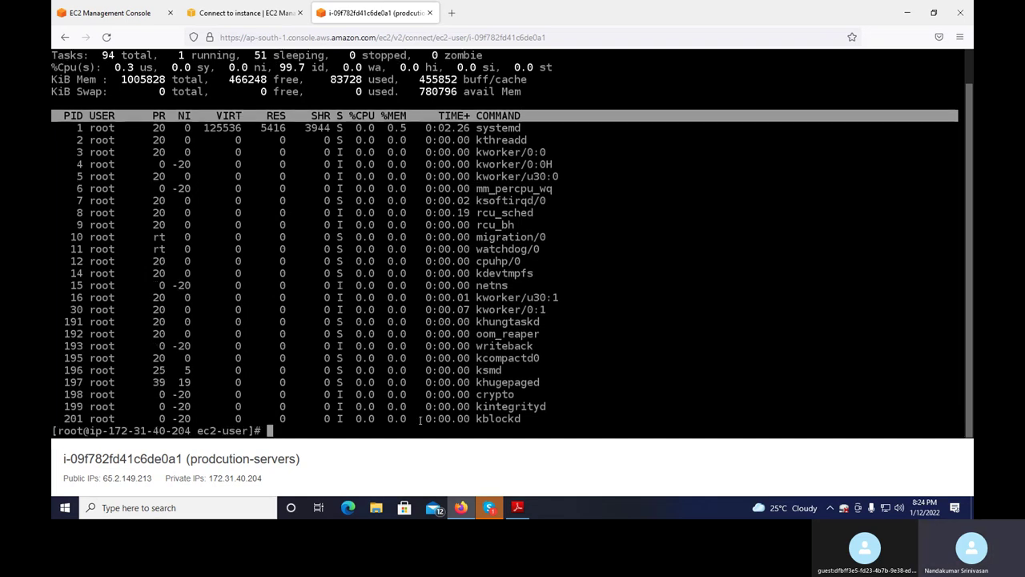
Step: Consult the load command in 06)EC2-Autoscaling.pdf in Adobe Reader, return to the browser terminal and run yes > /dev/null & in it
click(518, 507)
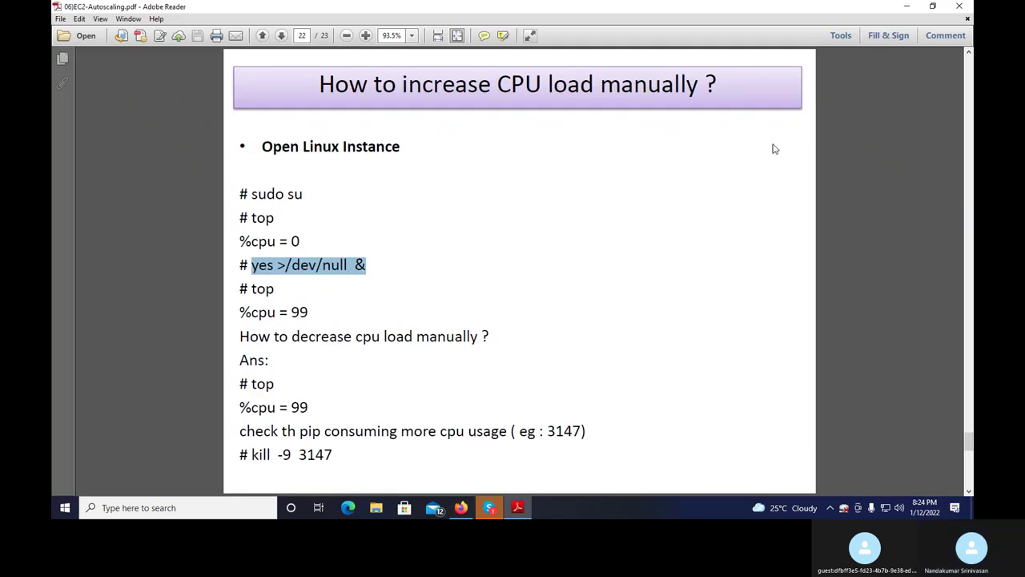
click(906, 9)
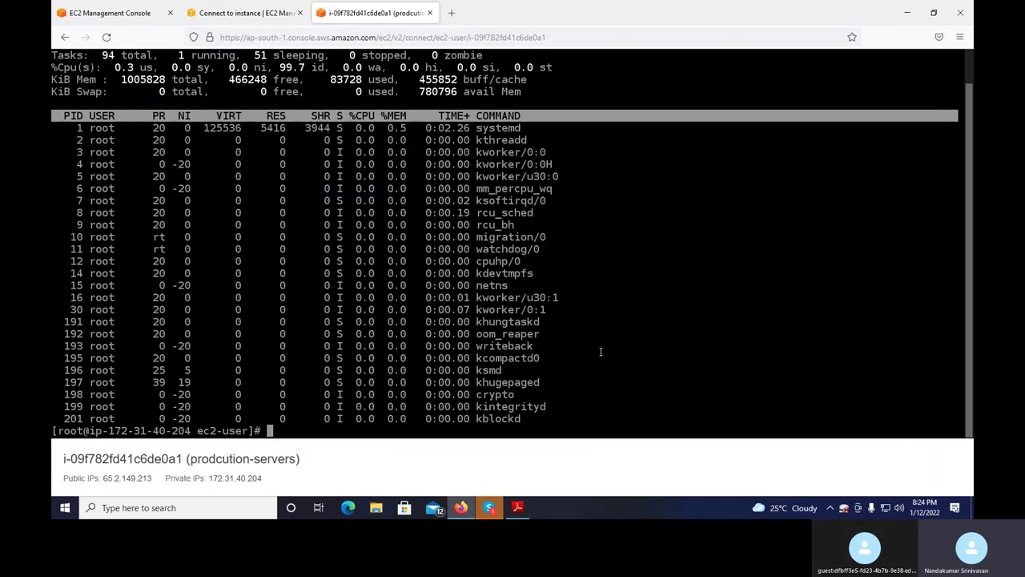
text(yes > /dev/null &)
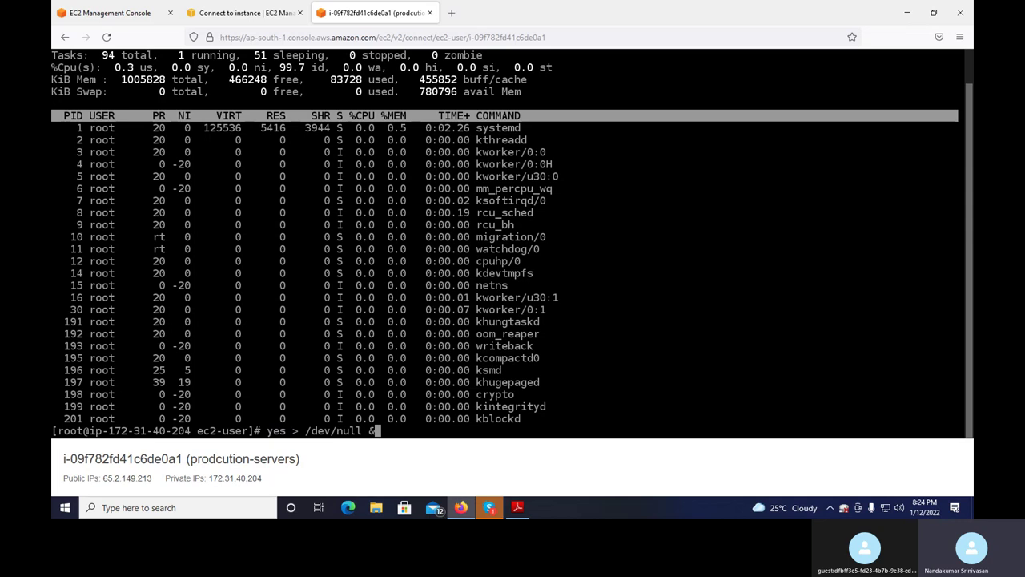
key(Return)
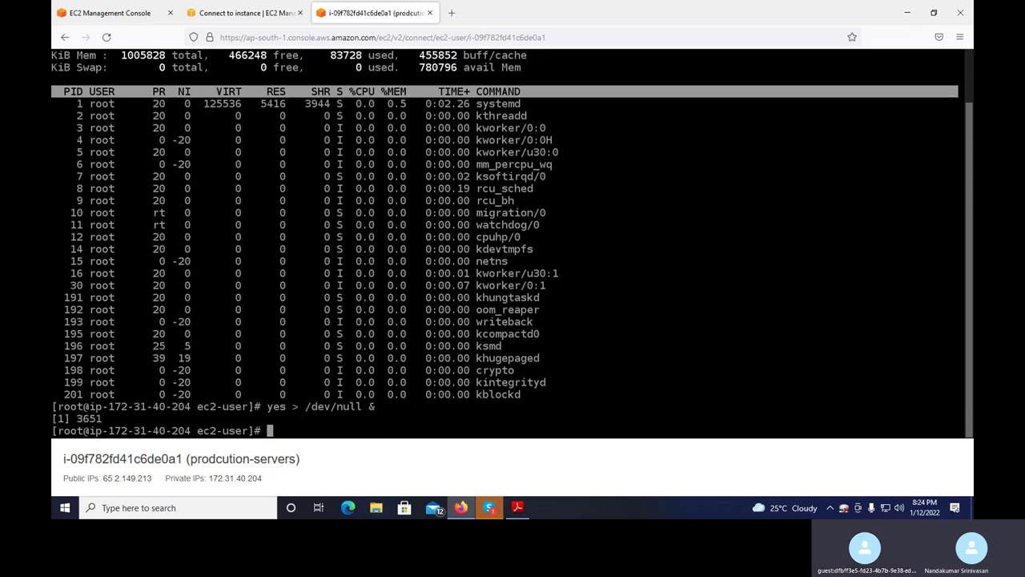
drag(78, 418, 114, 418)
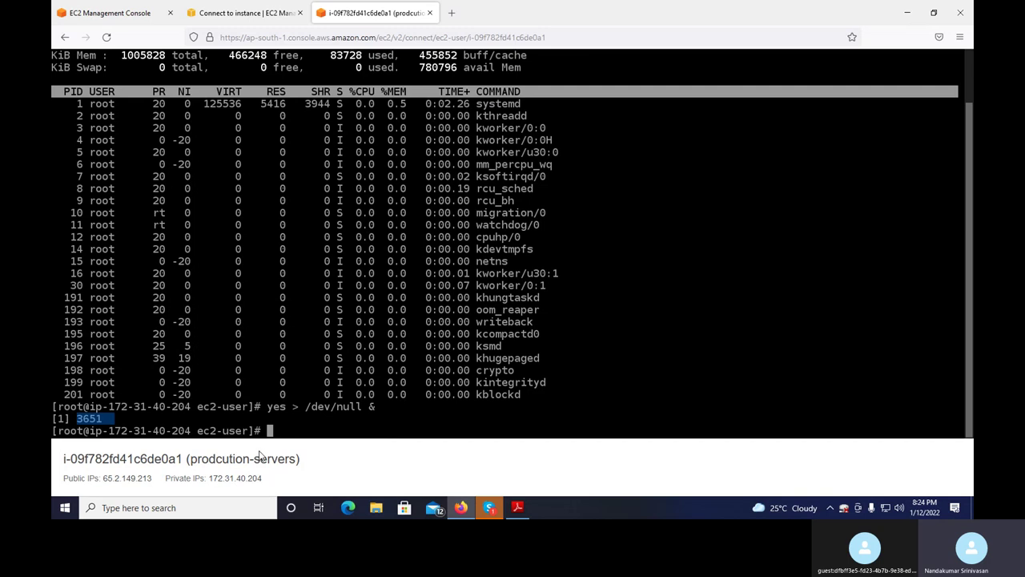
Step: Run top in the first instance's terminal and check the CPU usage of the yes process
text(top)
key(Return)
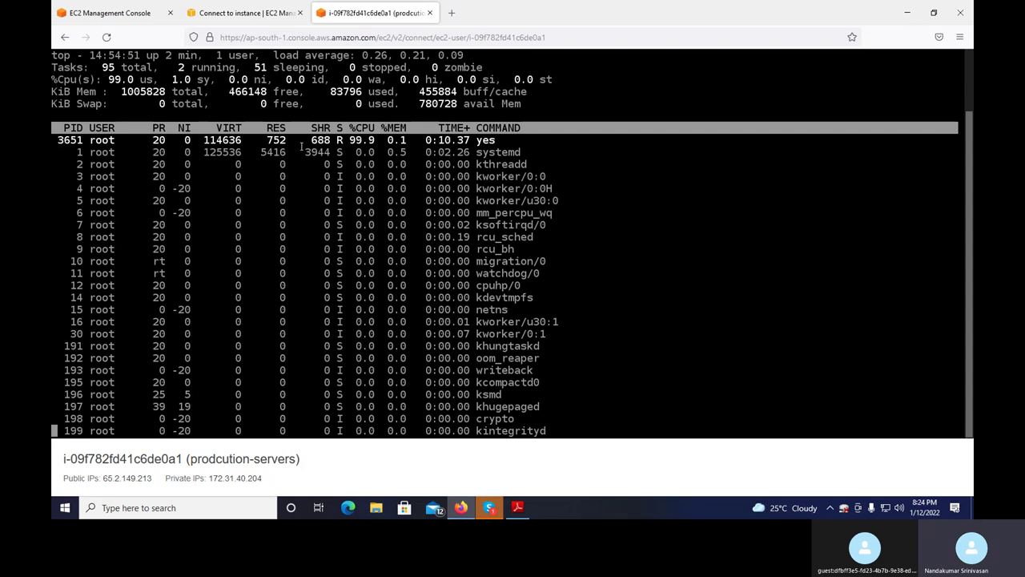
drag(350, 140, 377, 140)
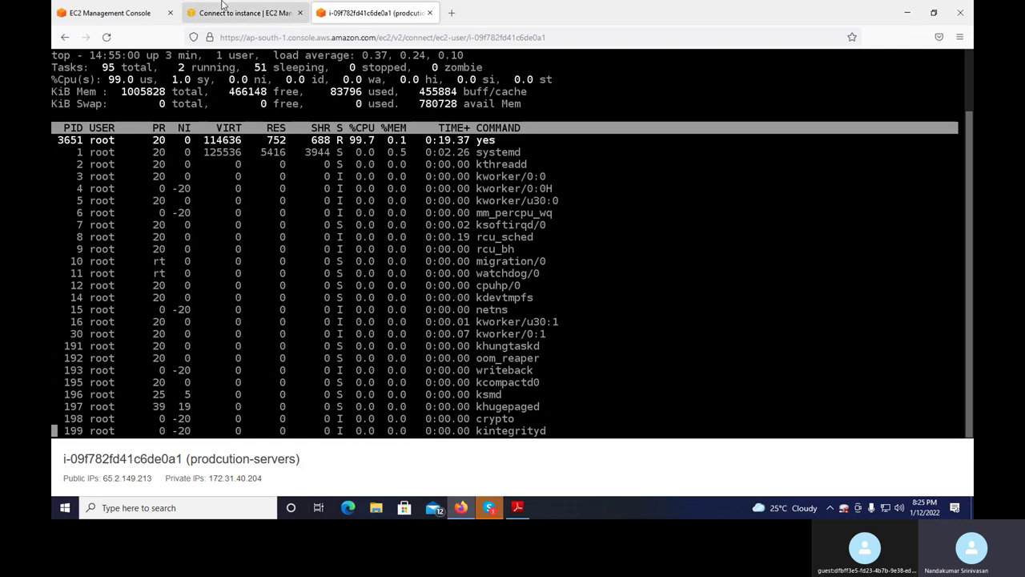
Step: Leave the first instance's connection page, refresh the Instances list and connect to the ap-south-1b instance through EC2 Instance Connect as ec2-user
click(267, 14)
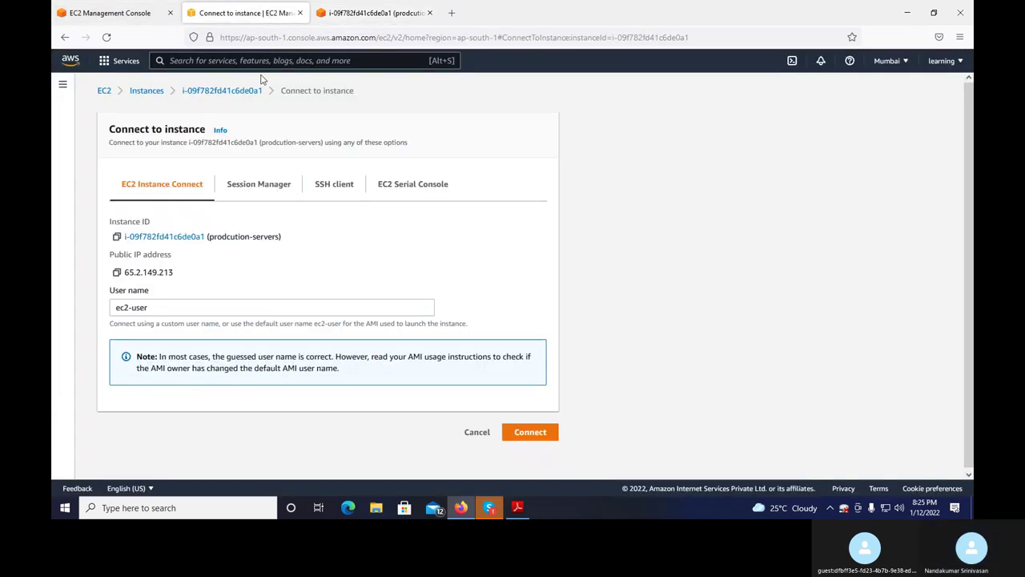
click(478, 433)
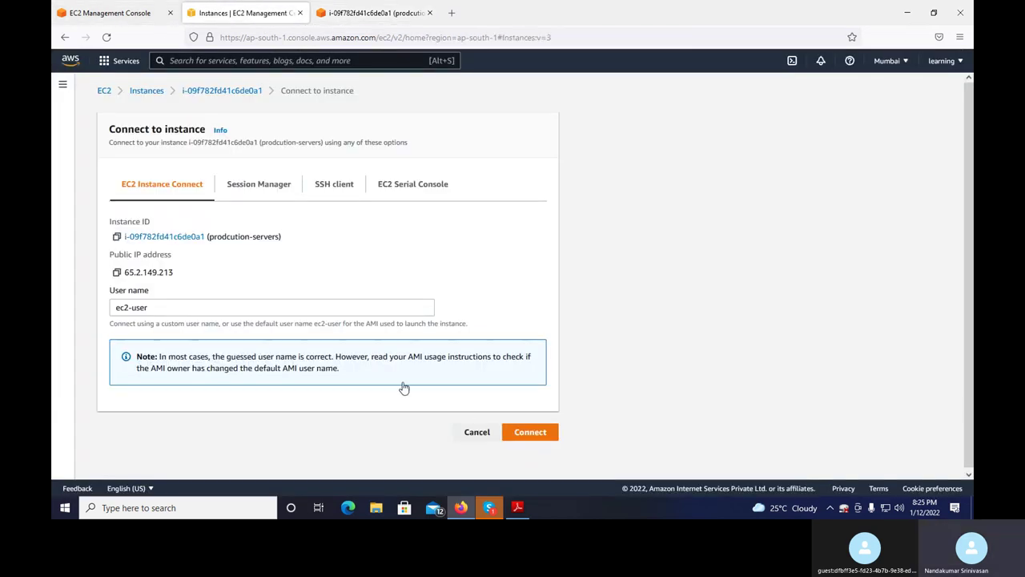
click(578, 88)
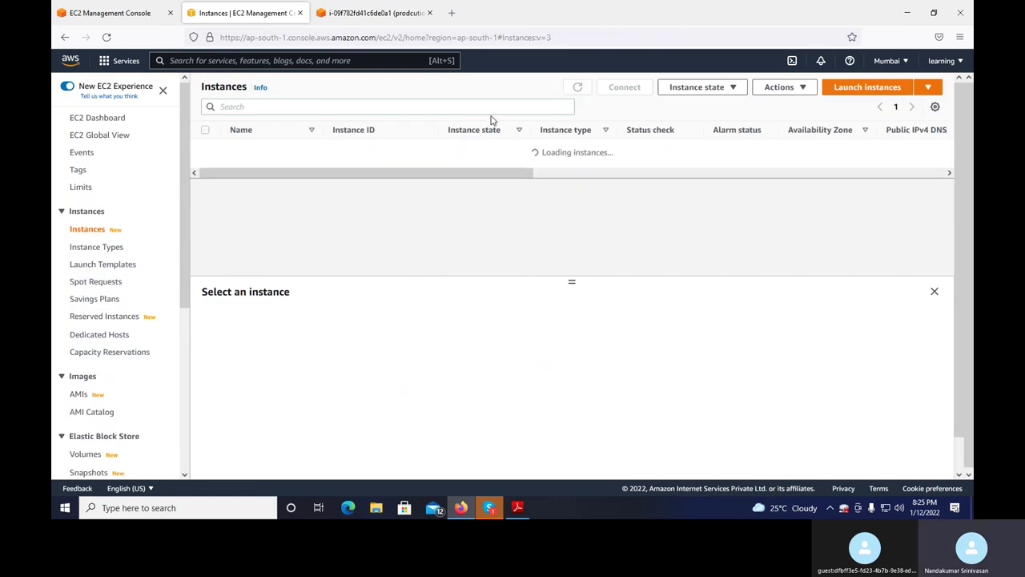
click(205, 167)
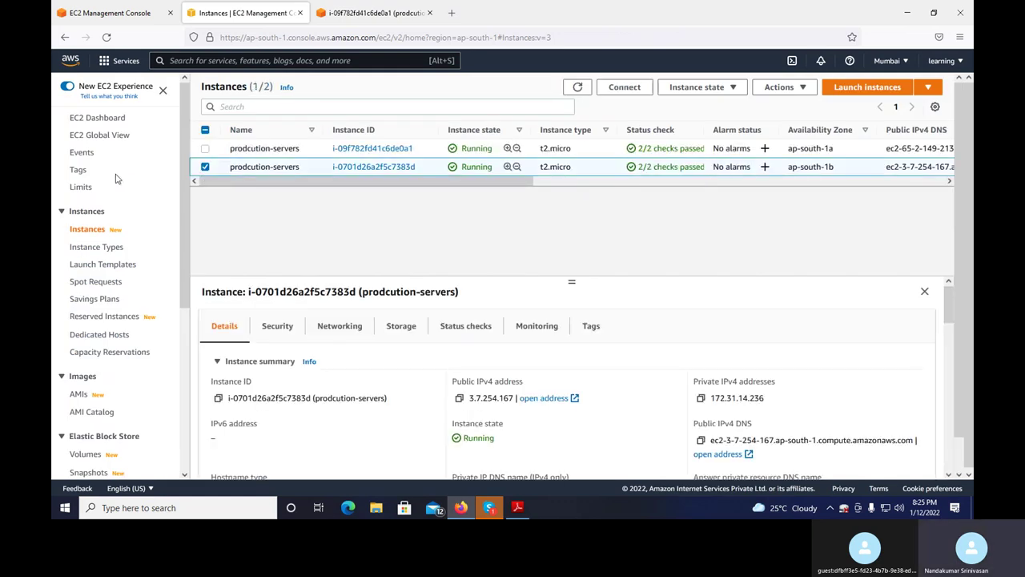
click(625, 87)
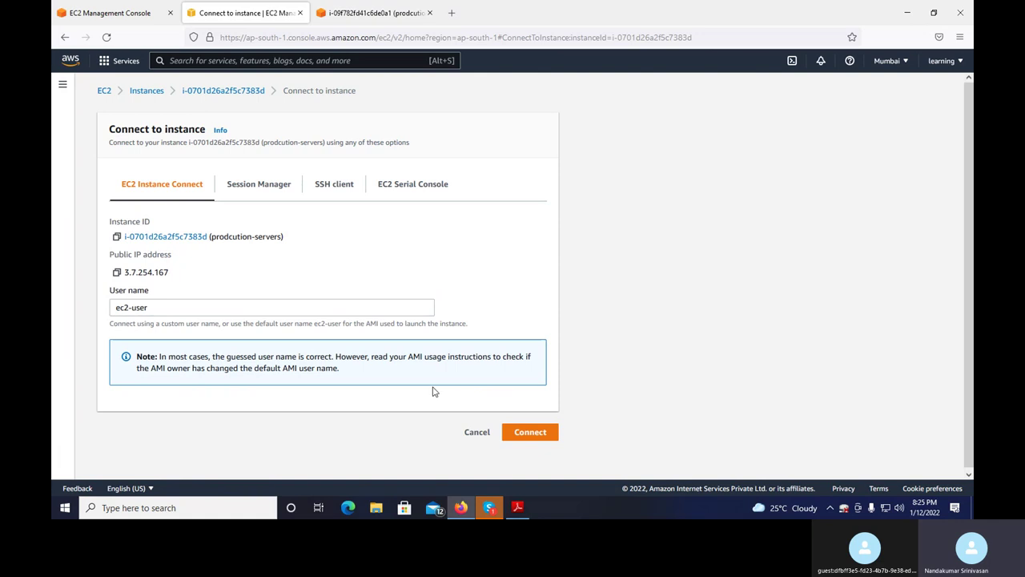
click(532, 432)
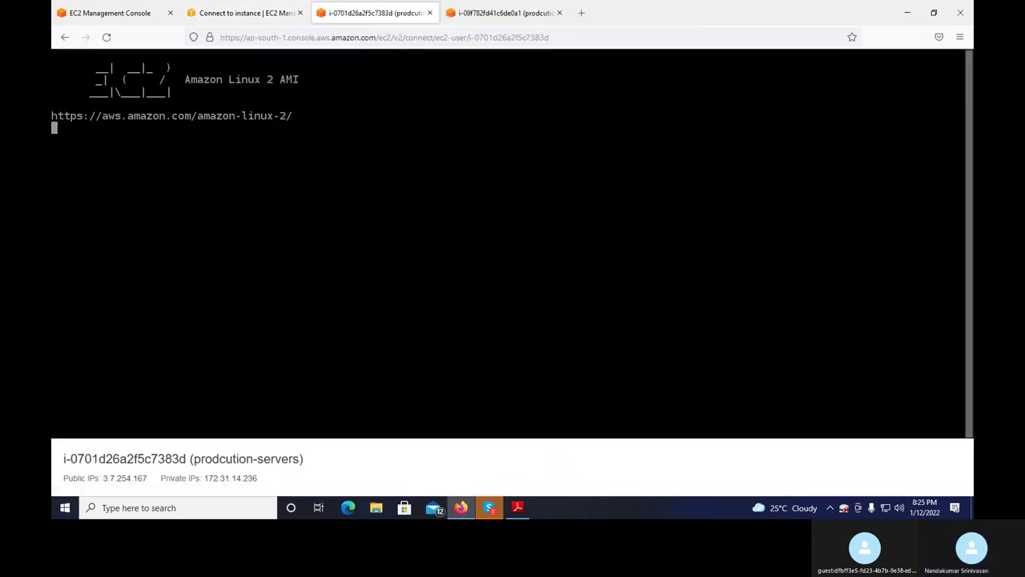
Step: Switch to the root user with sudo su on the second instance and check its CPU usage with top
text(sudo su)
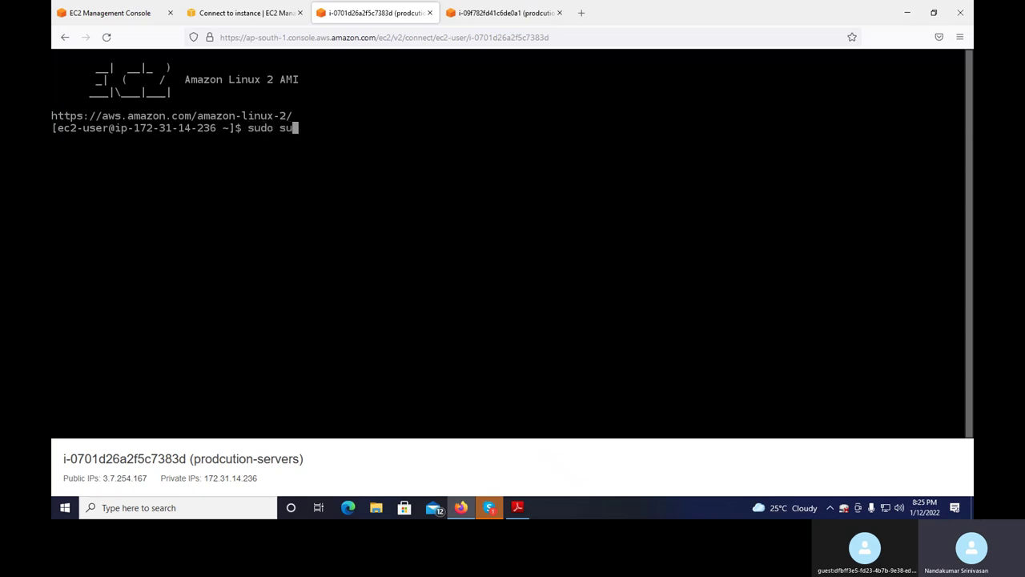
key(Return)
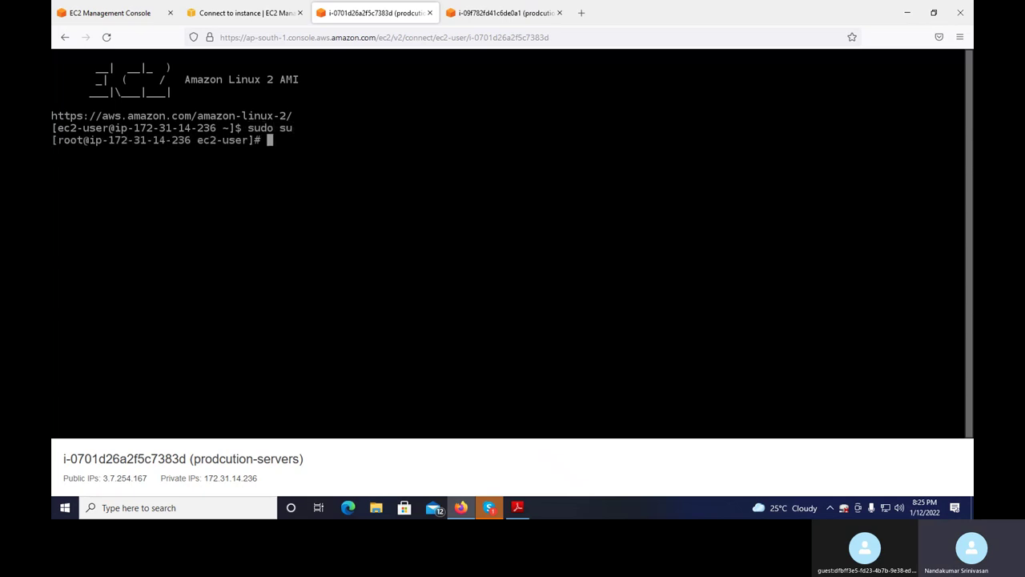
text(top)
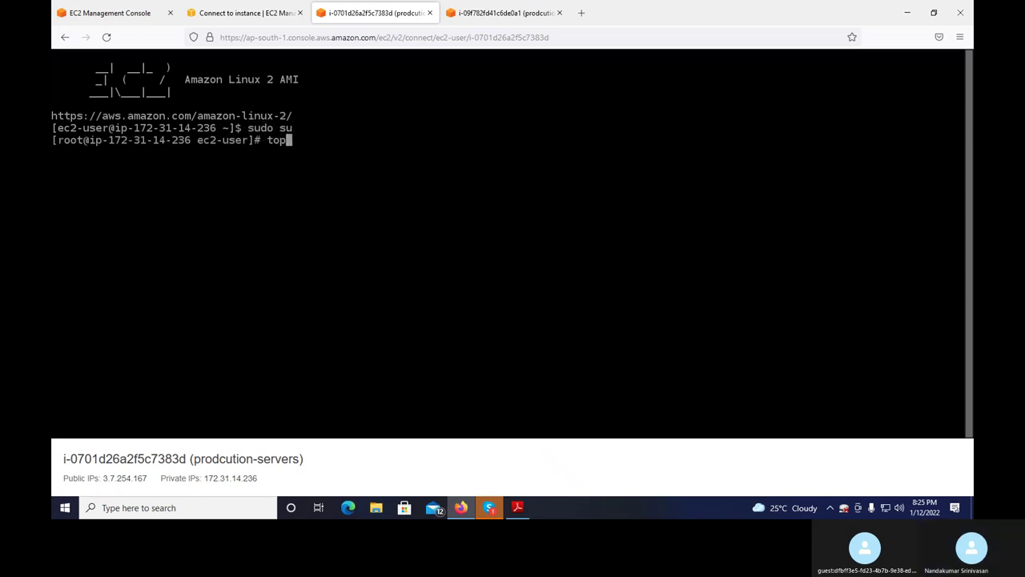
key(Return)
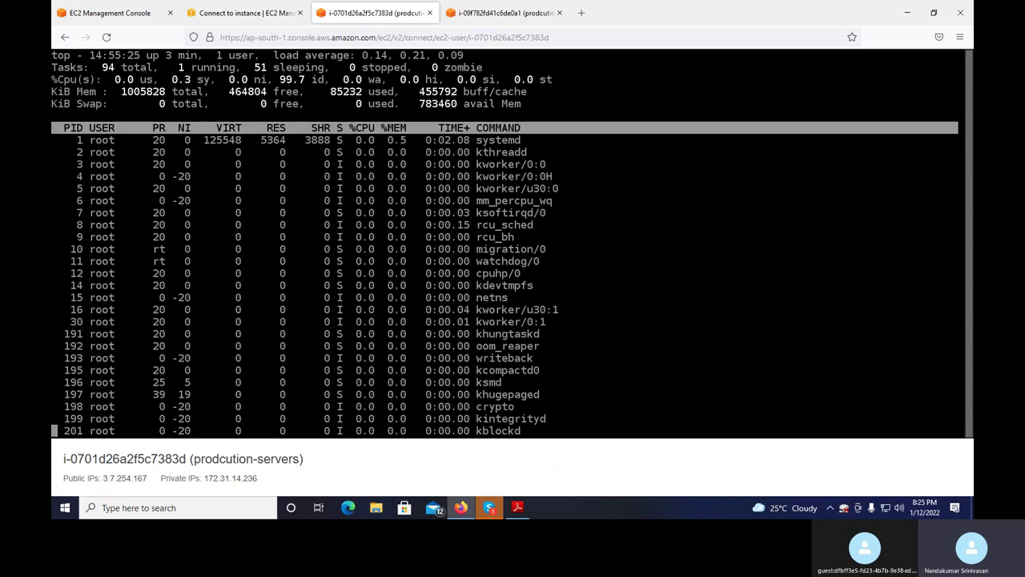
Step: Quit top and start the background load yes > /dev/null & on the second instance
text(qyes )
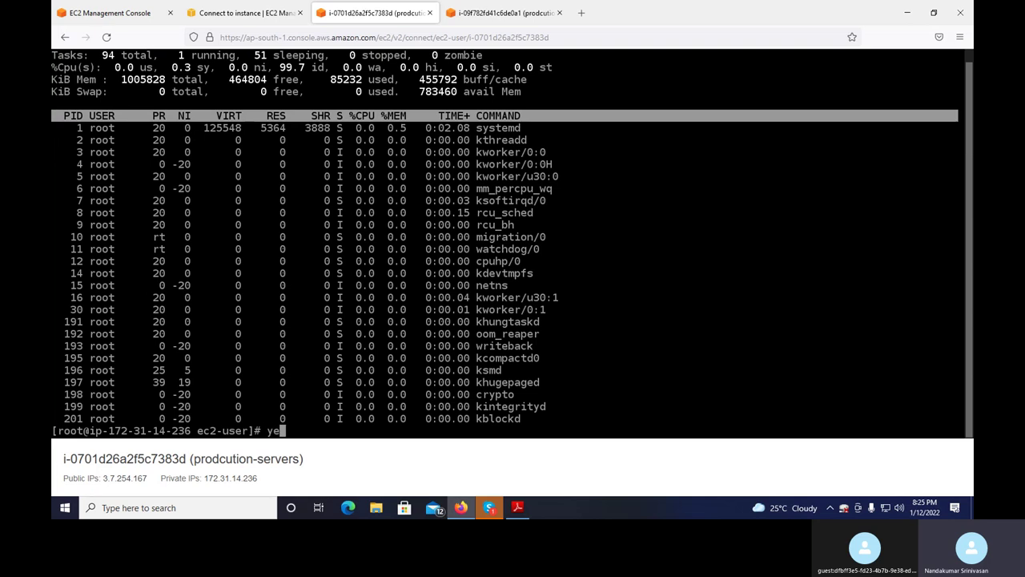
text(> /dev/null)
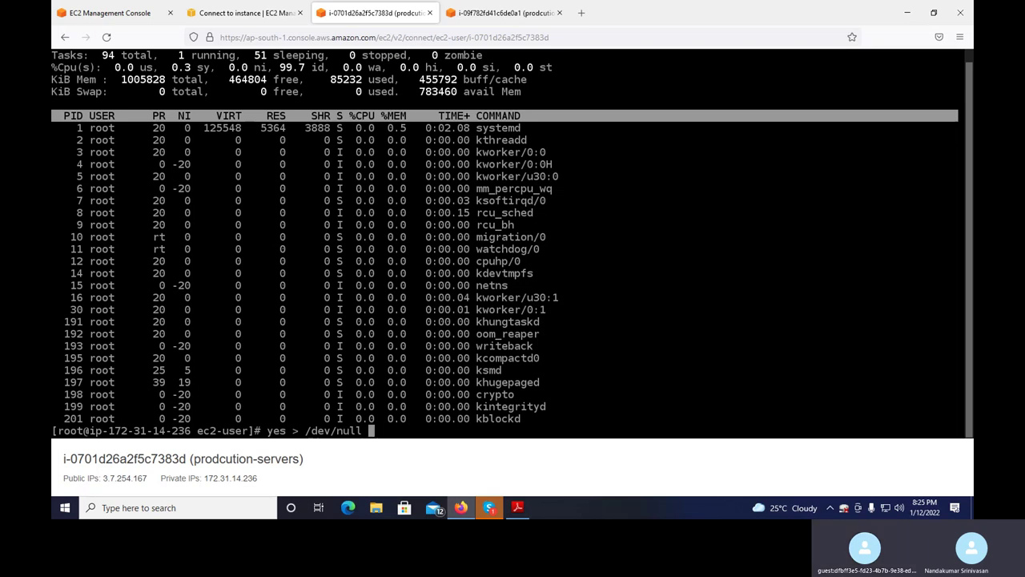
text( &)
key(Return)
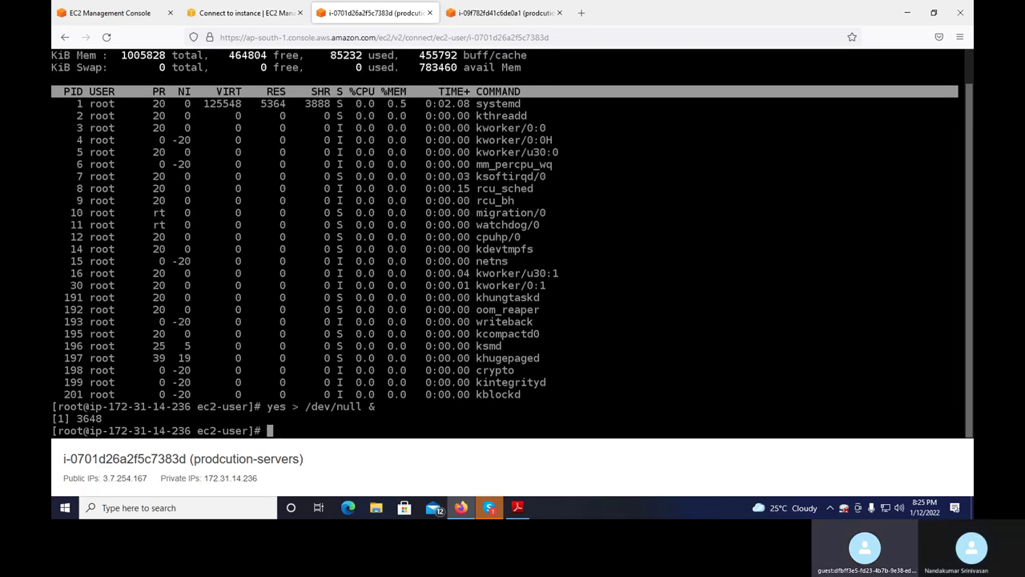
Step: Run top on the second instance to check its CPU usage, and compare it with the first instance's terminal
text(top)
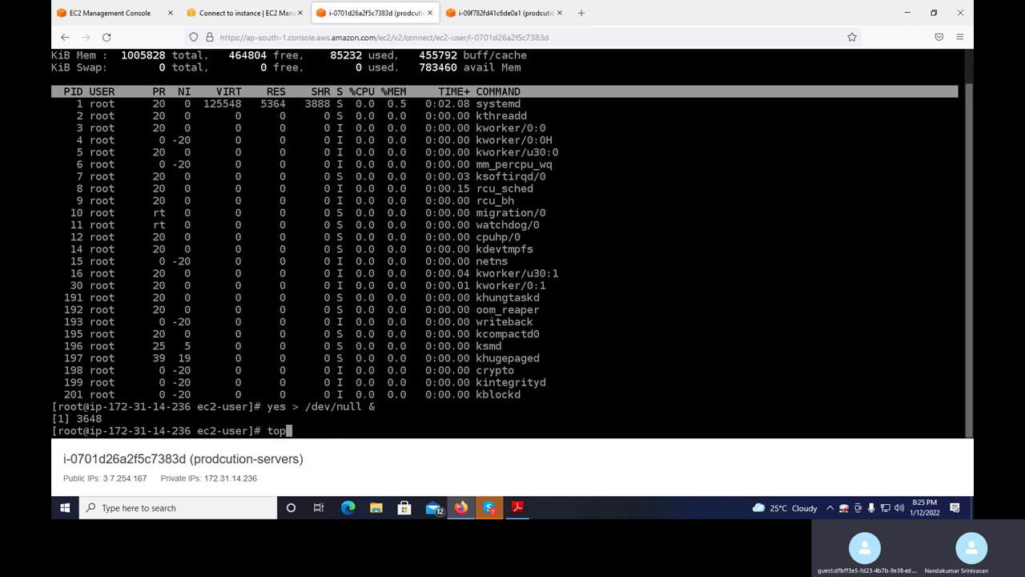
key(Return)
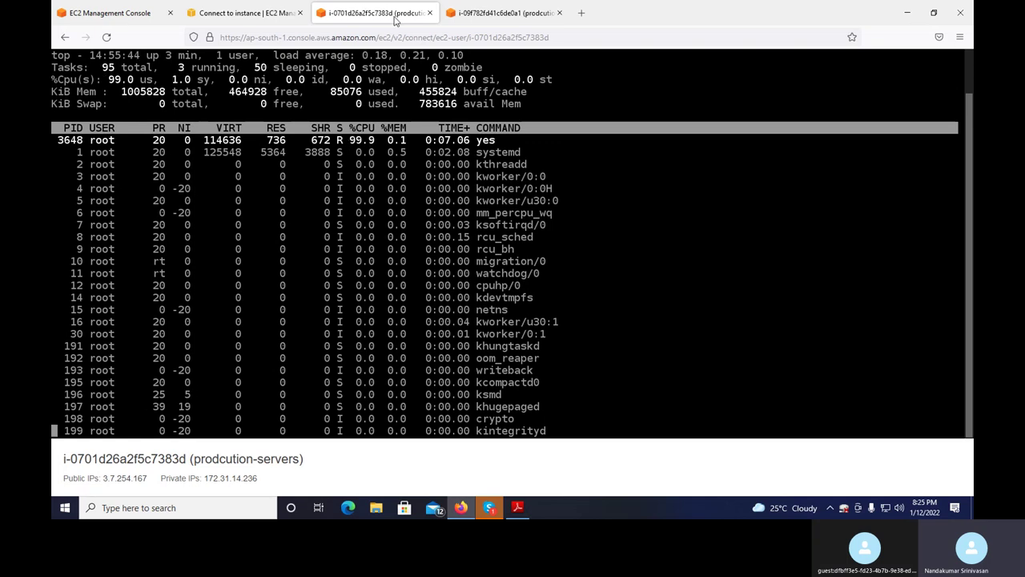
click(497, 13)
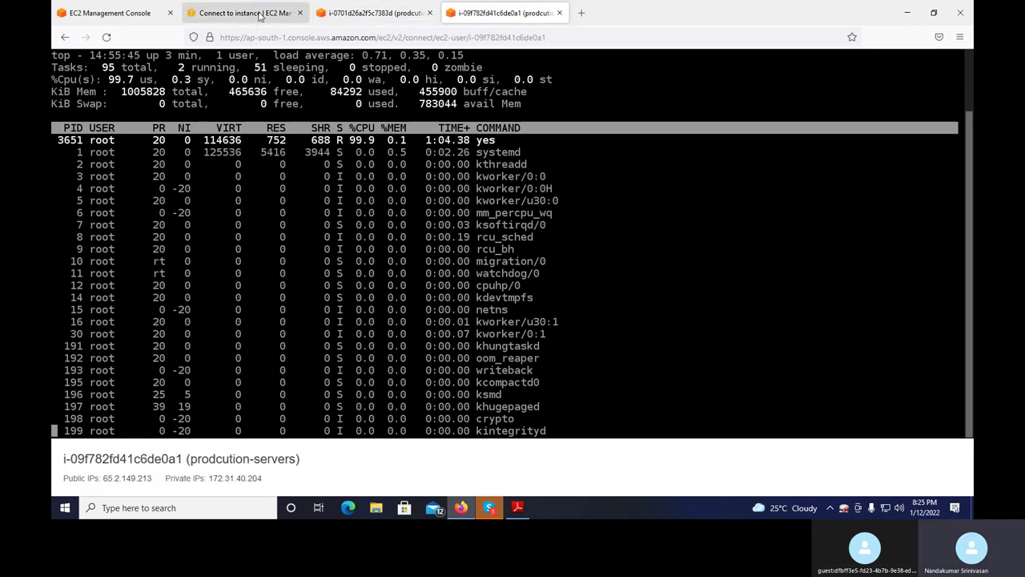
Step: Return to the Instances list and refresh it, and refresh the Auto Scaling groups list to check for scaling
click(258, 14)
click(471, 435)
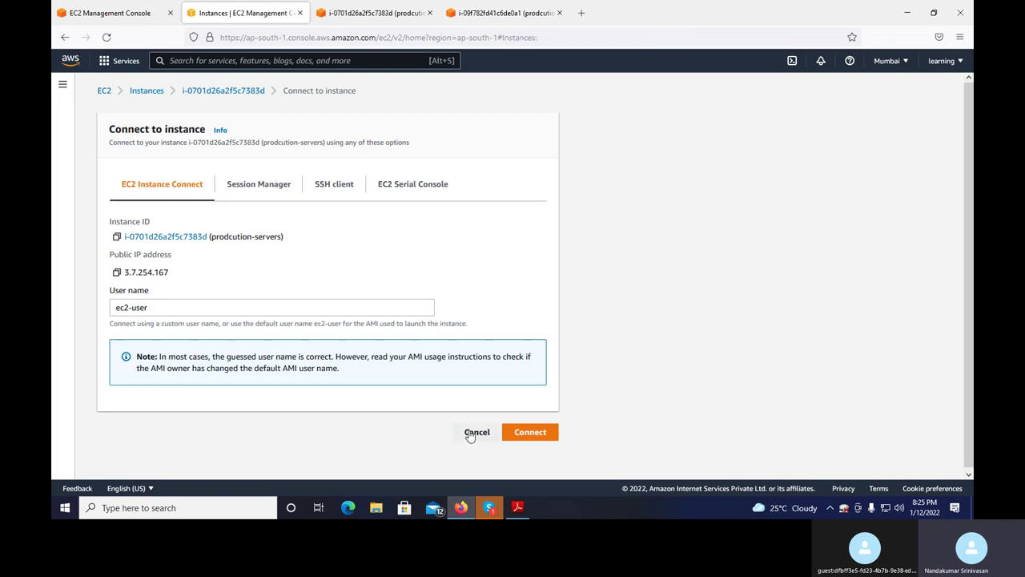
click(578, 87)
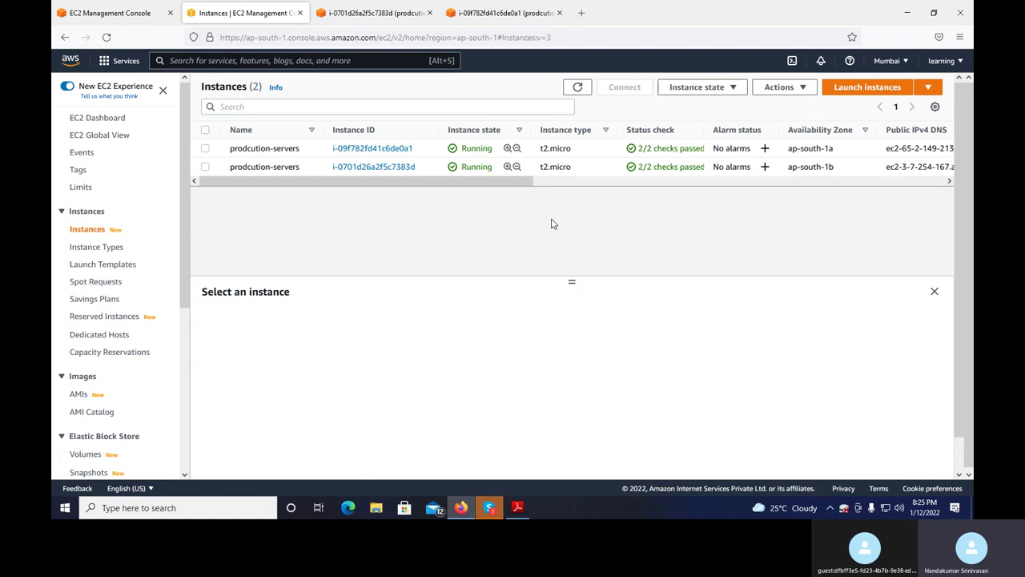
click(112, 13)
click(656, 154)
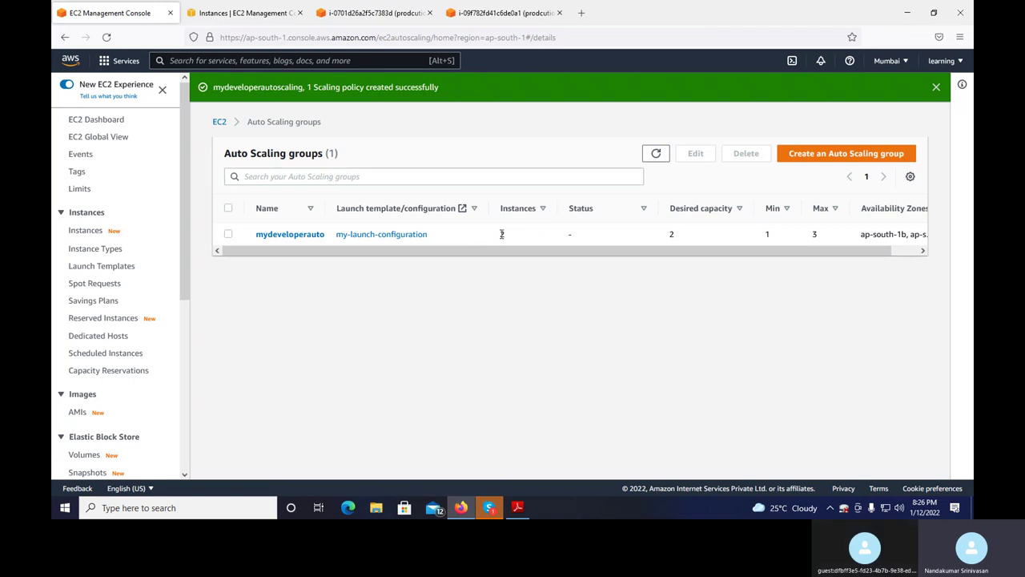
Step: Go back to the Instances list and refresh it repeatedly to check for a newly launched instance
click(249, 13)
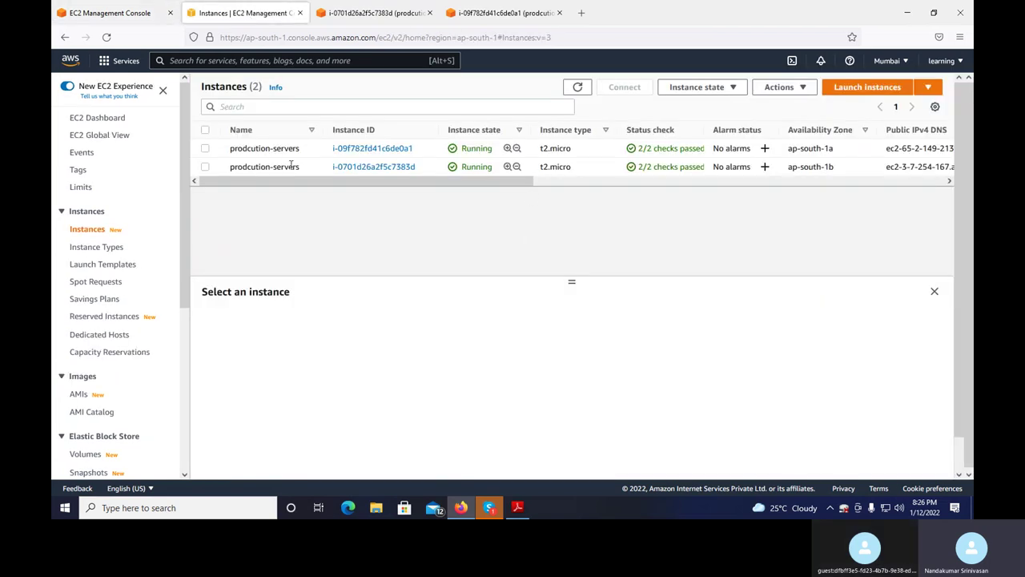
click(577, 87)
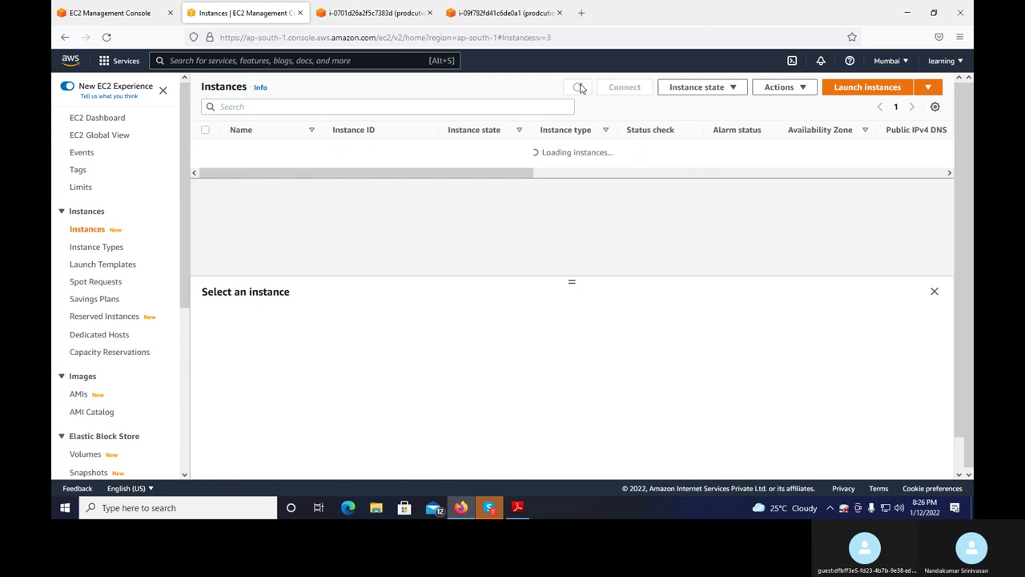
click(578, 87)
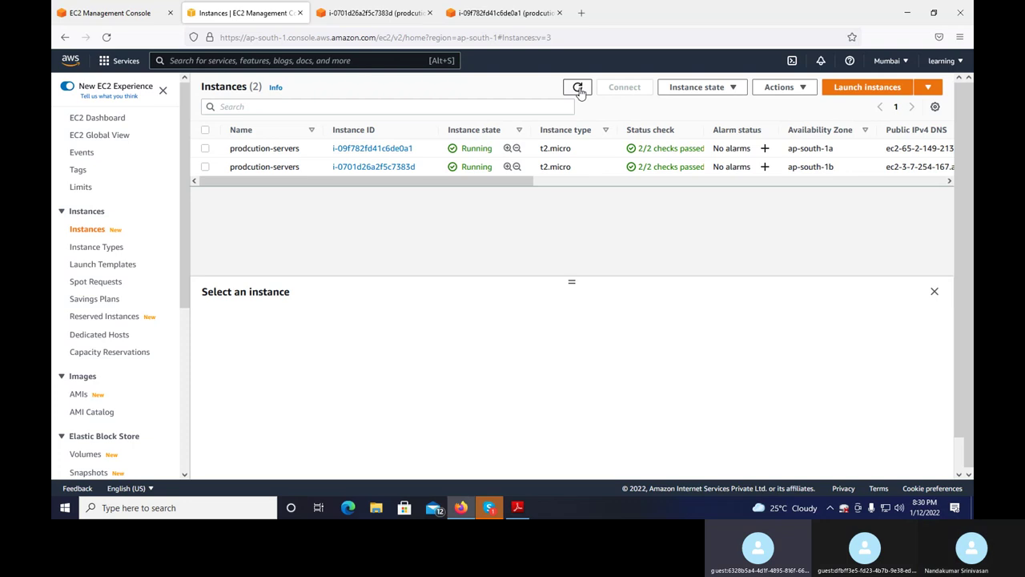
click(579, 88)
click(579, 88)
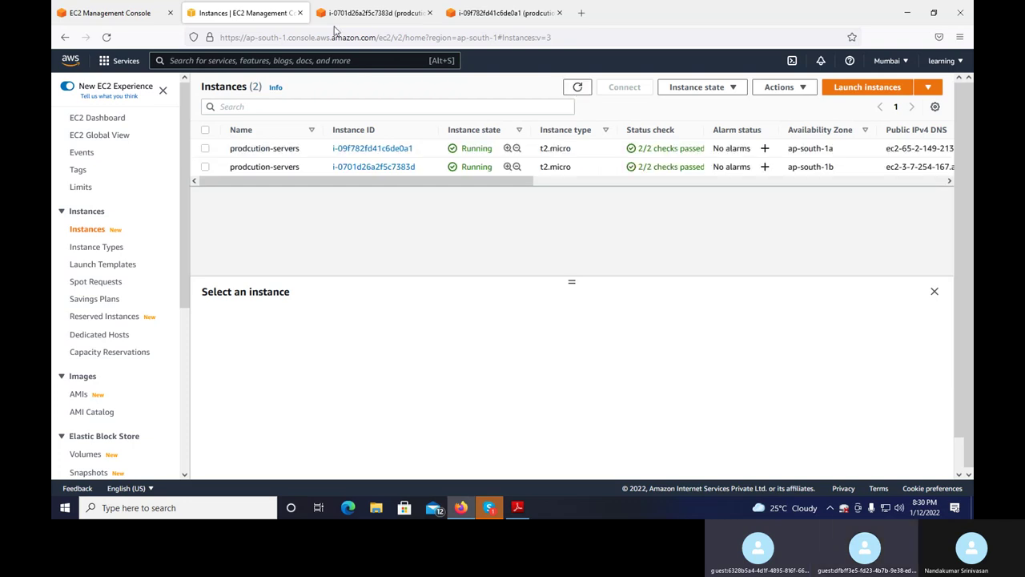
Step: Refresh the Auto Scaling groups list twice to check the instance count, and dismiss the scaling policy notification
click(89, 13)
click(657, 156)
click(657, 155)
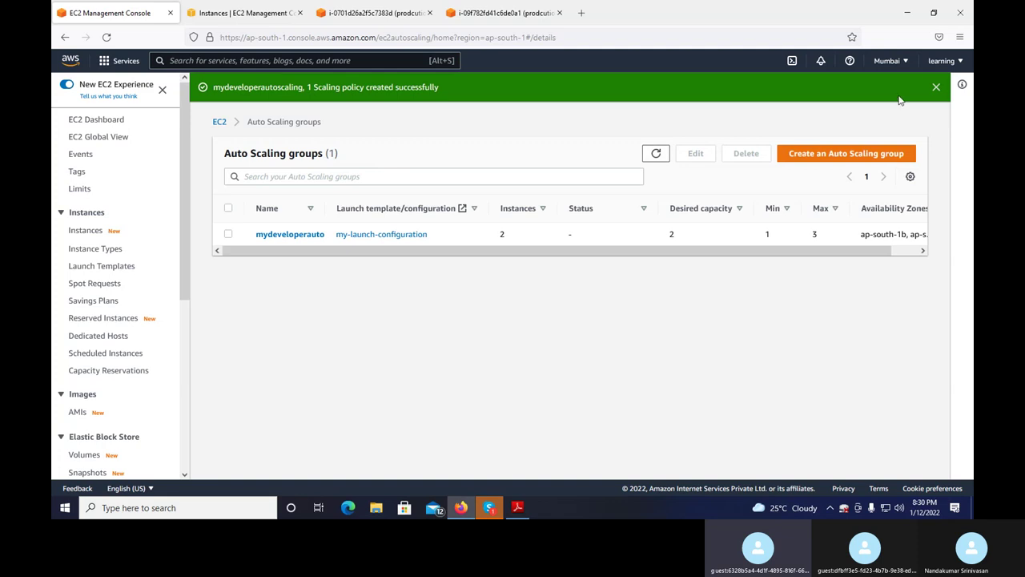
click(937, 88)
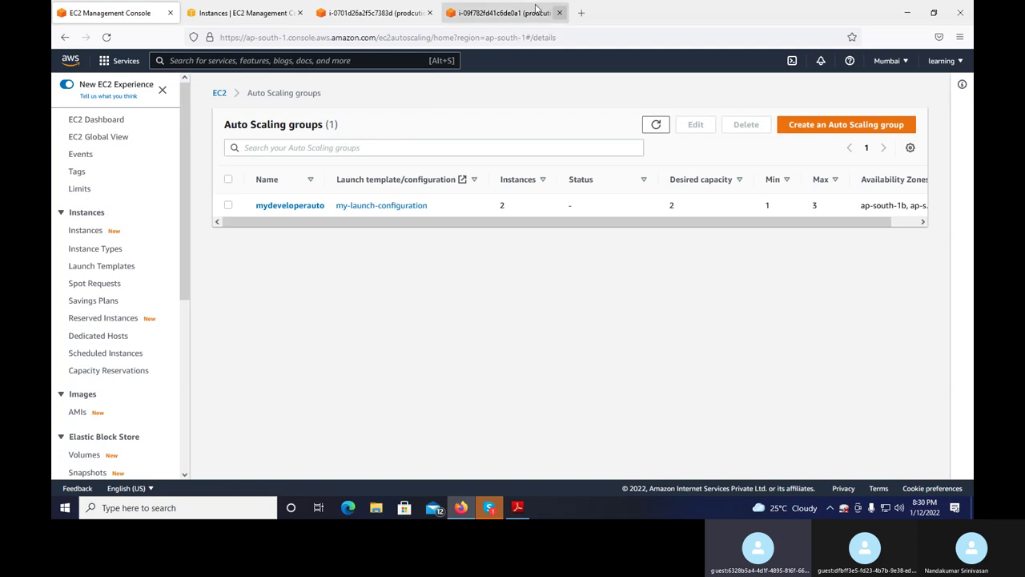
Step: Open the Instances list and refresh it repeatedly to check whether a third instance has launched
click(249, 14)
click(579, 88)
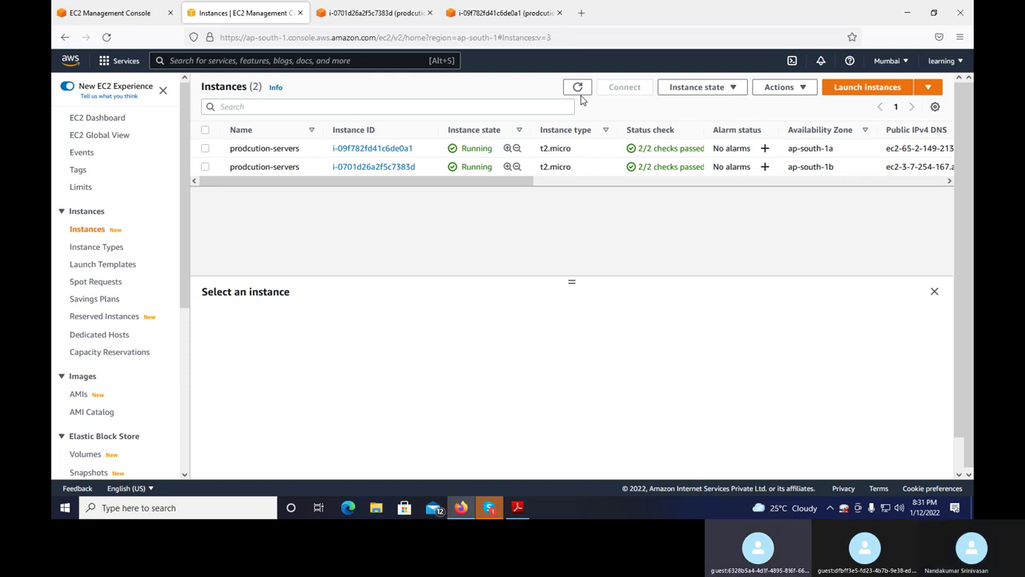
click(578, 87)
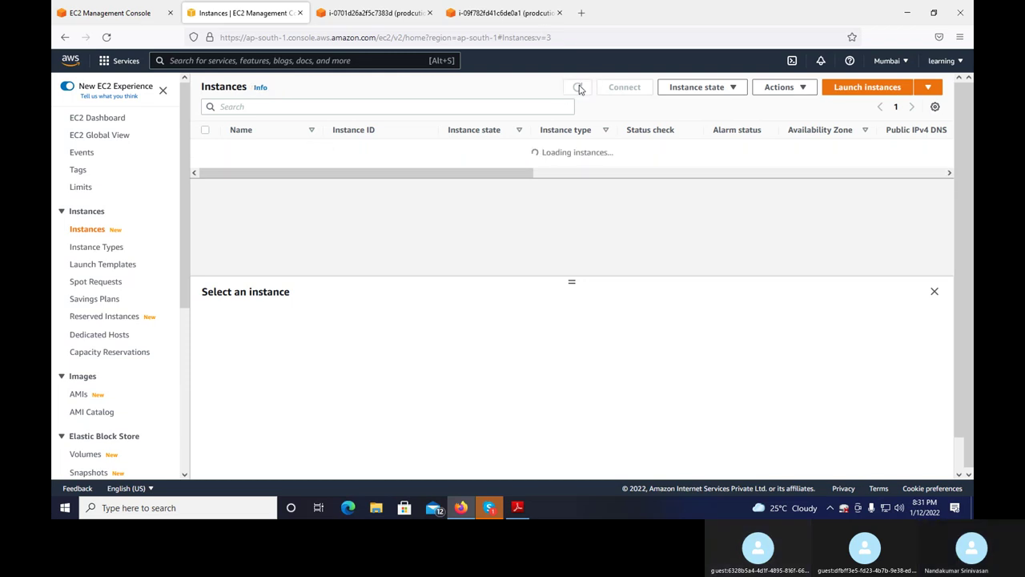
click(579, 87)
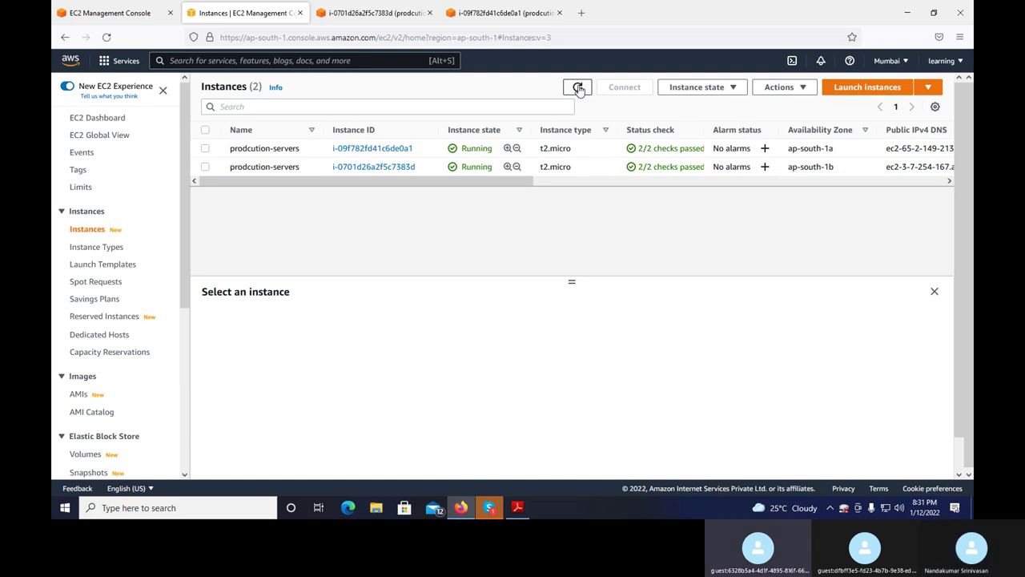
click(578, 88)
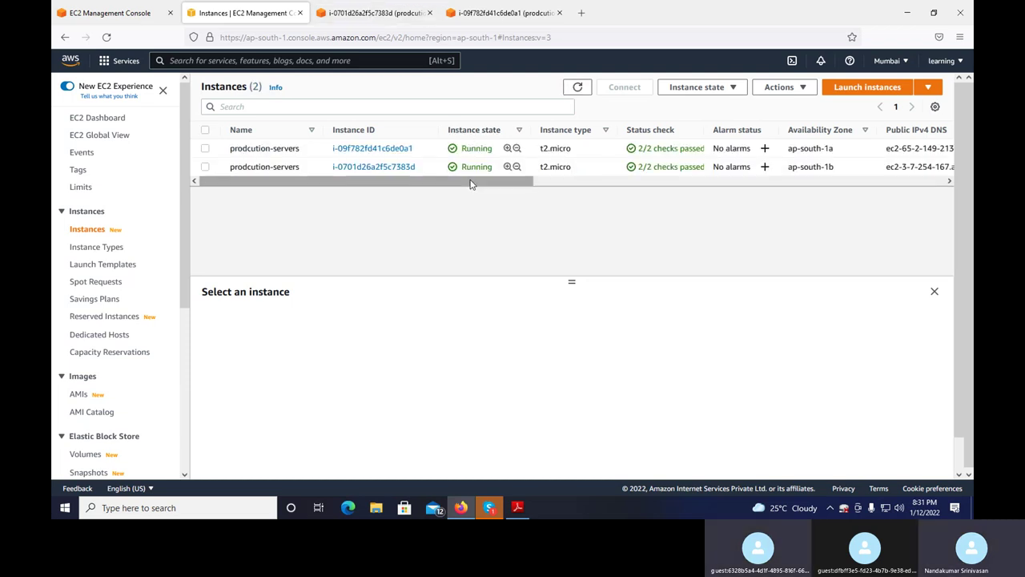
click(577, 89)
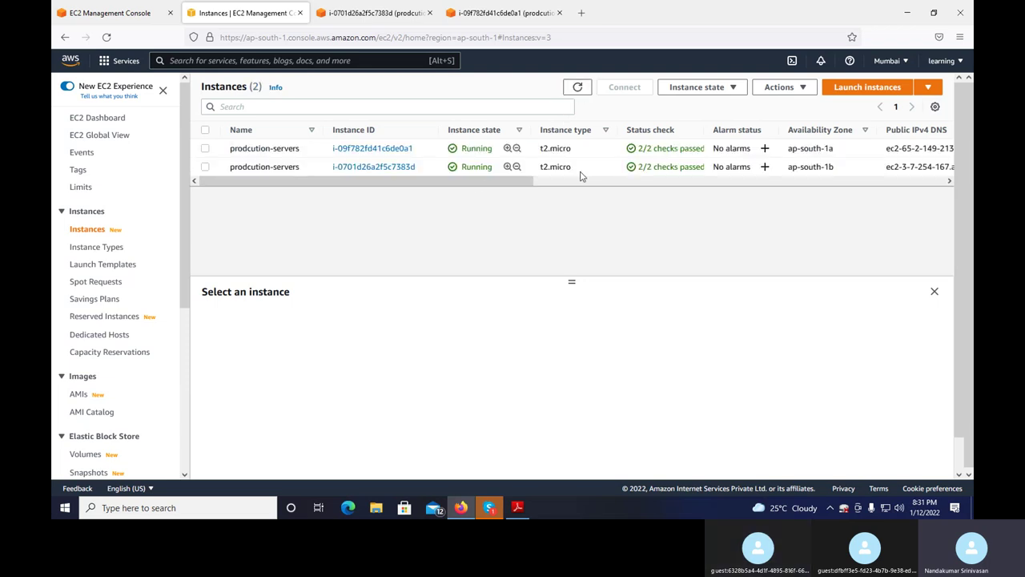
click(578, 88)
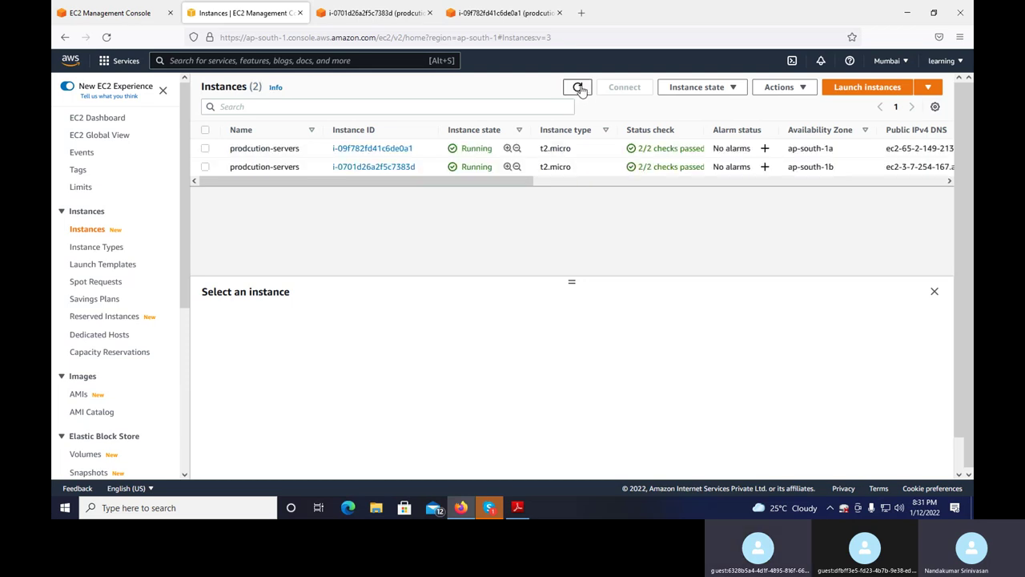
Step: Return to the Auto Scaling groups list and refresh it twice to check the instance count and desired capacity of mydeveloperauto
click(134, 18)
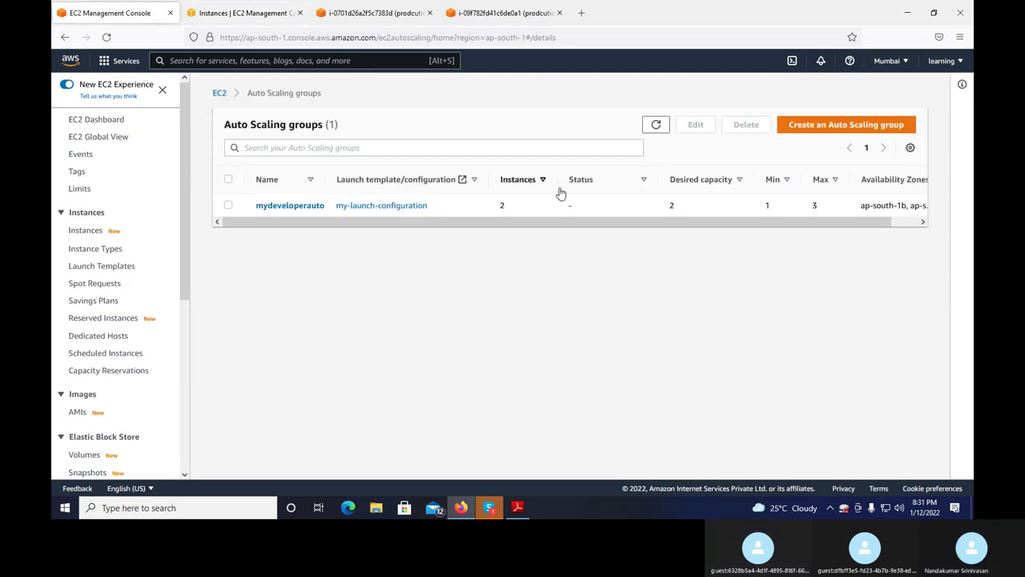
click(656, 127)
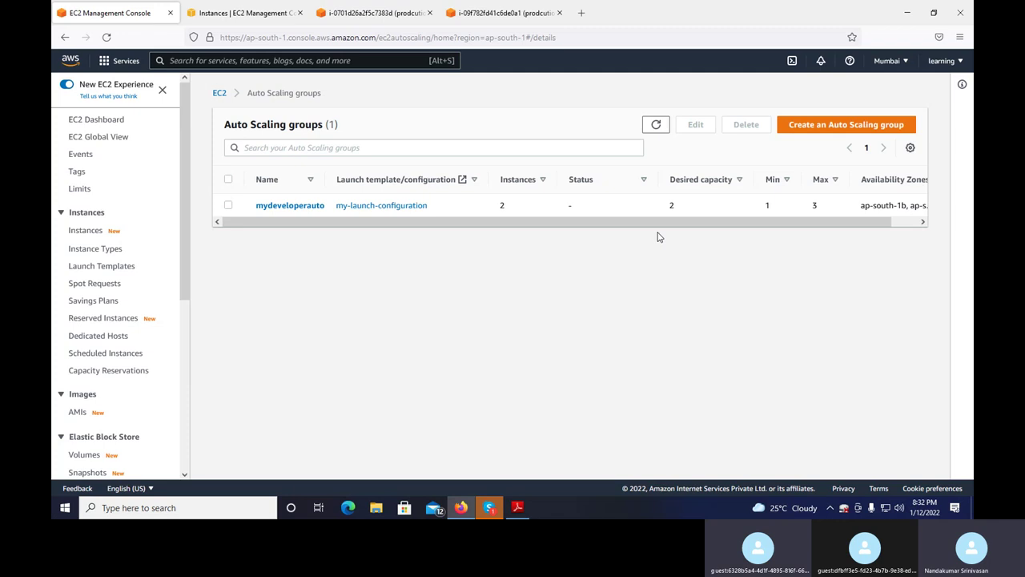
click(656, 125)
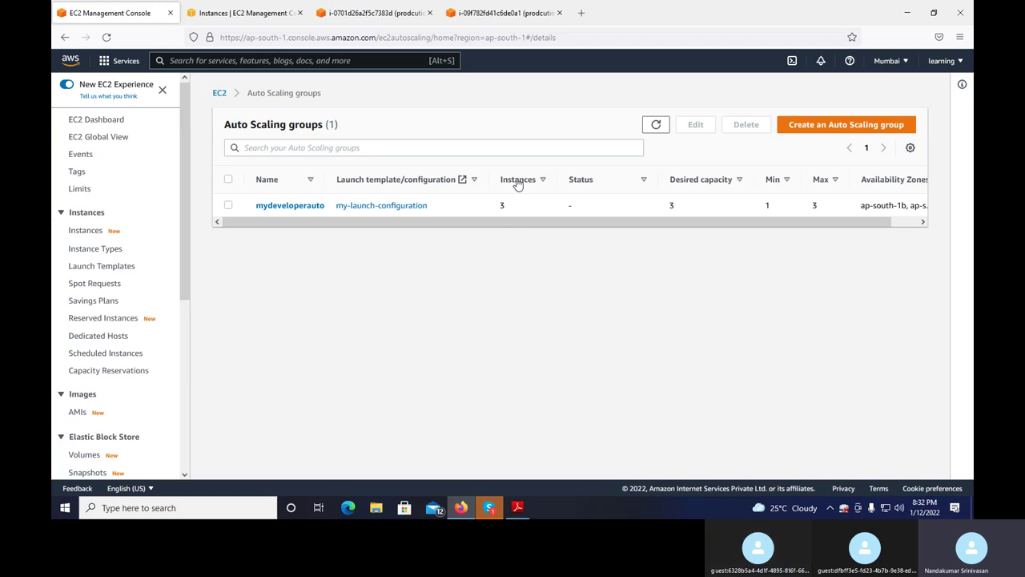
Step: Check the CPU usage shown by top in the terminals of both loaded instances
click(409, 13)
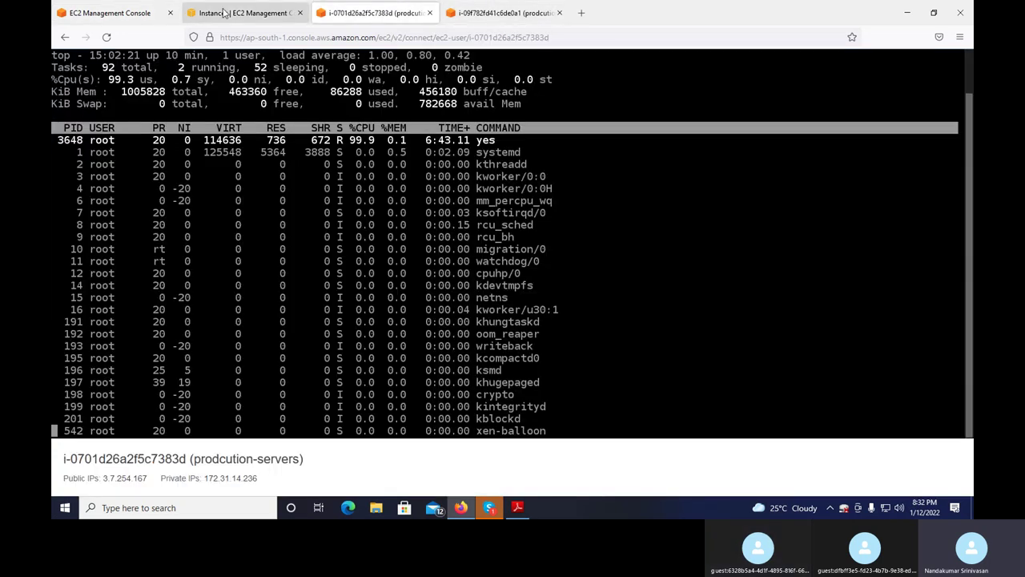
click(225, 13)
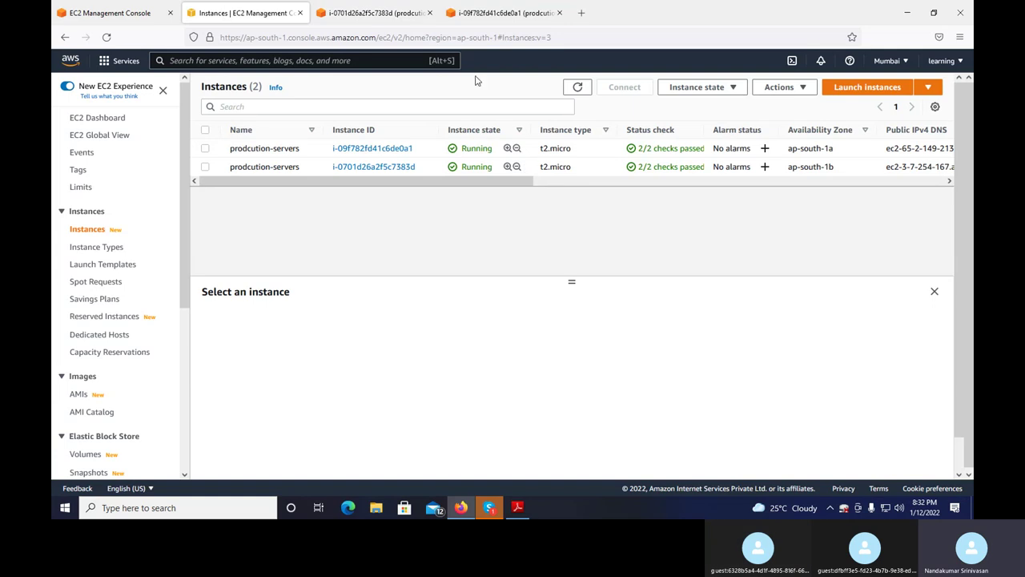
click(372, 12)
click(505, 13)
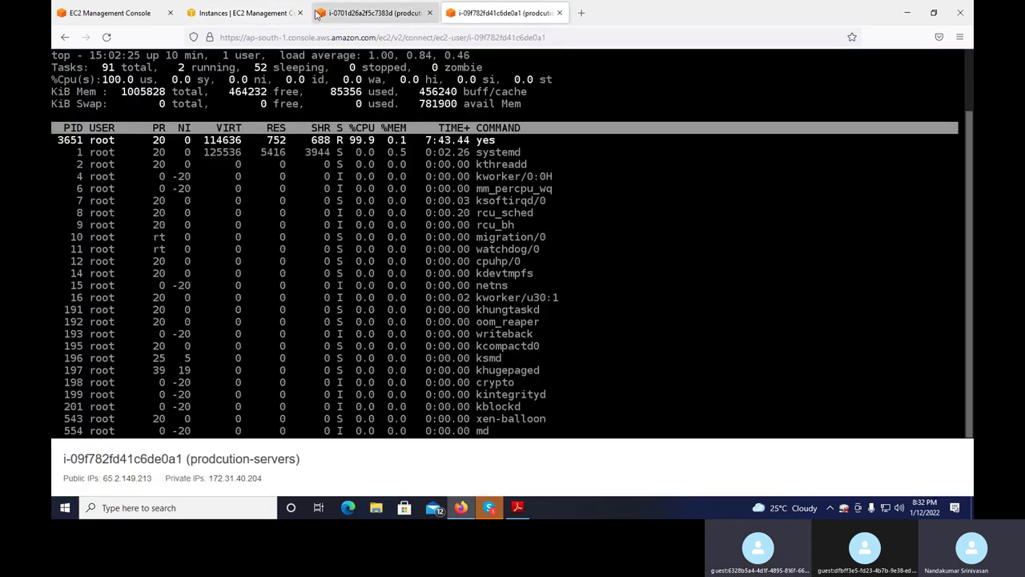
Step: Go back to the Instances list and refresh it to check the status of the newly launched instance
click(260, 13)
click(577, 87)
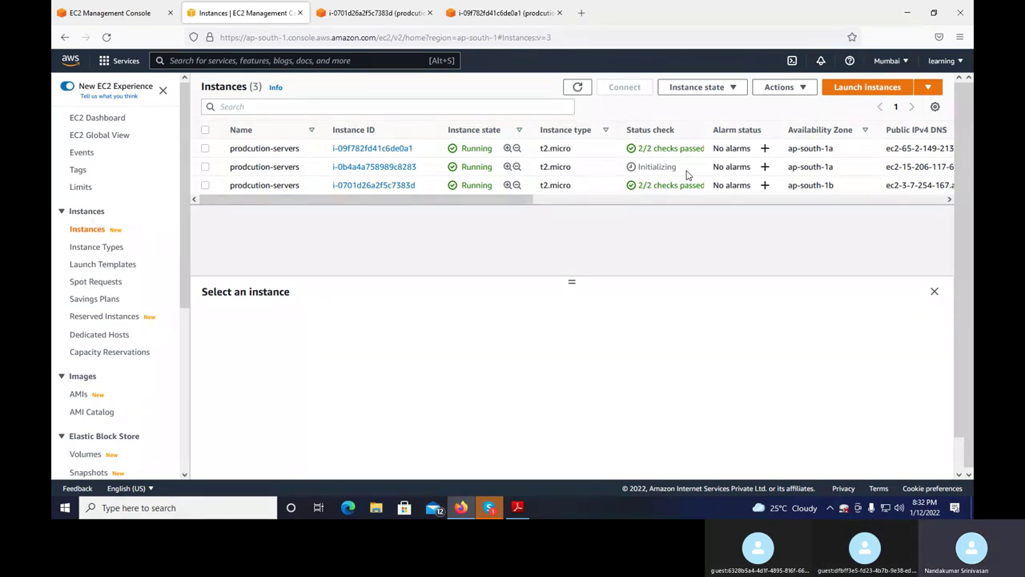
click(578, 88)
click(578, 88)
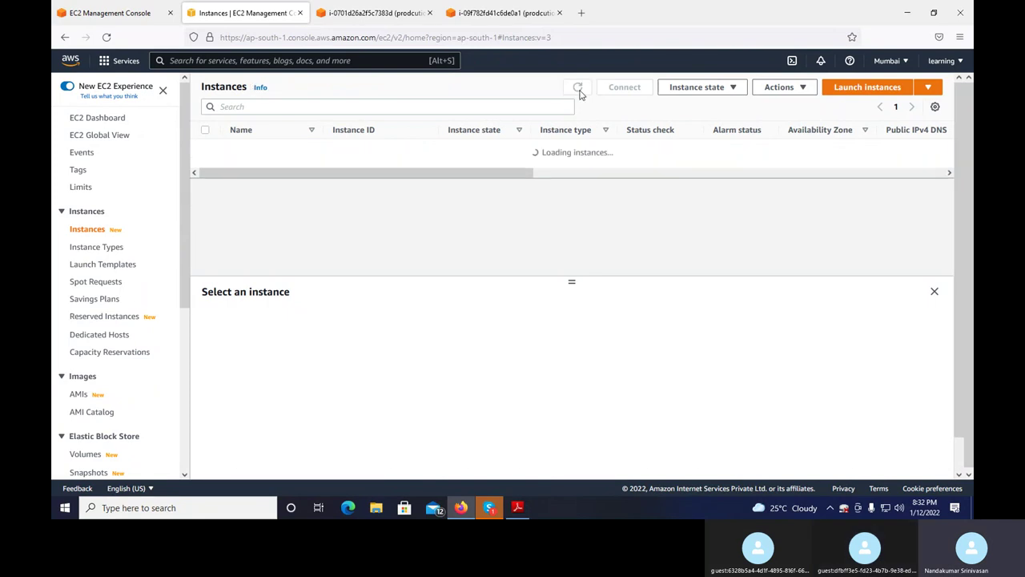
Step: In the terminal of instance i-0701d26a2f5c7383d, quit top and end the yes process with kill -9 3648
click(388, 10)
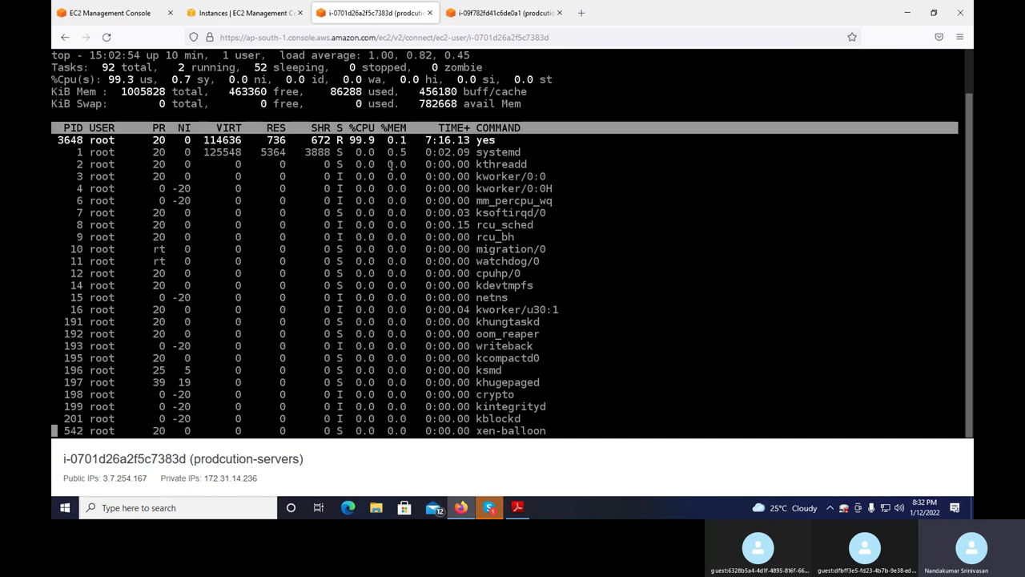
text(q)
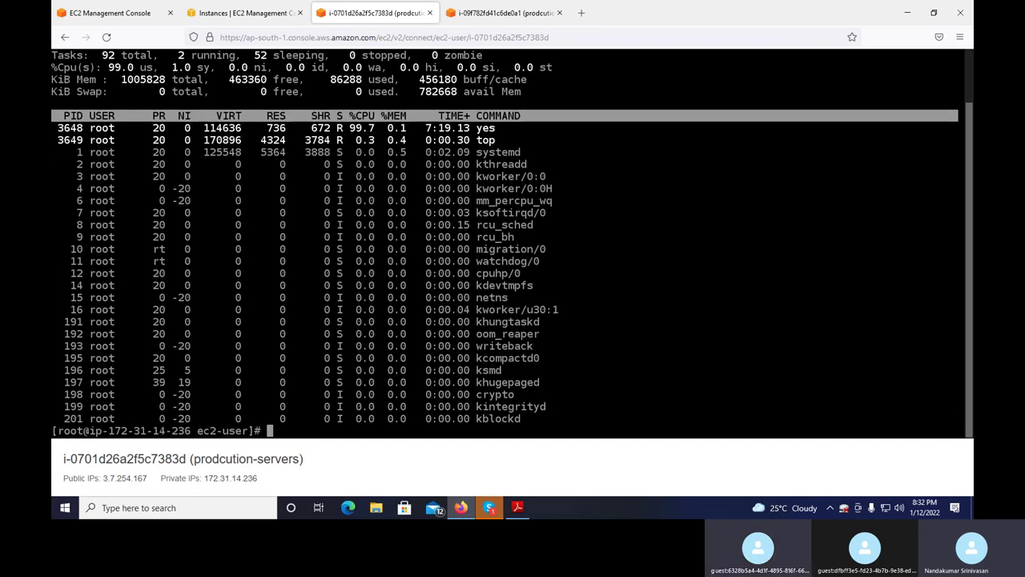
text(ki)
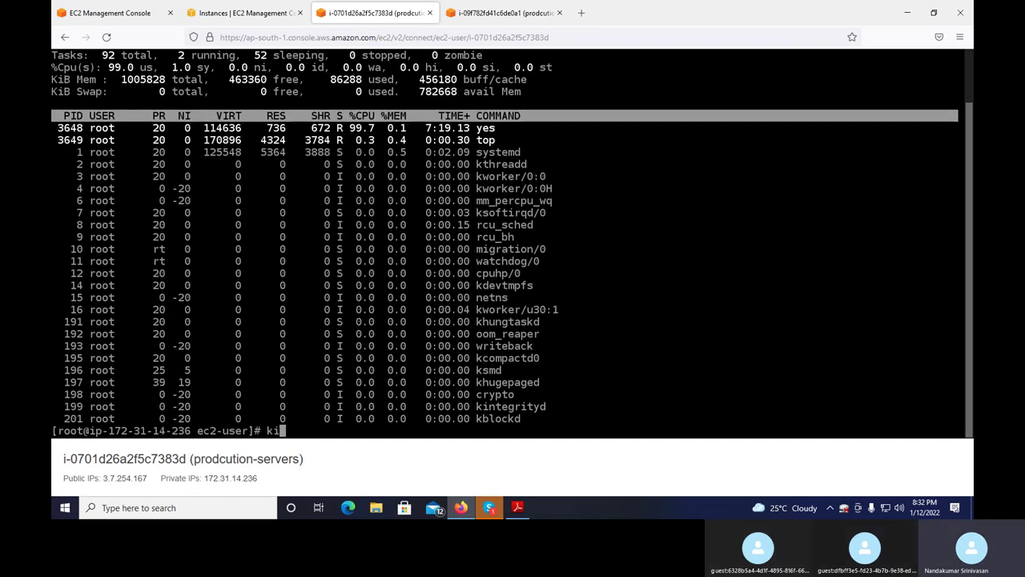
text(ll -9 )
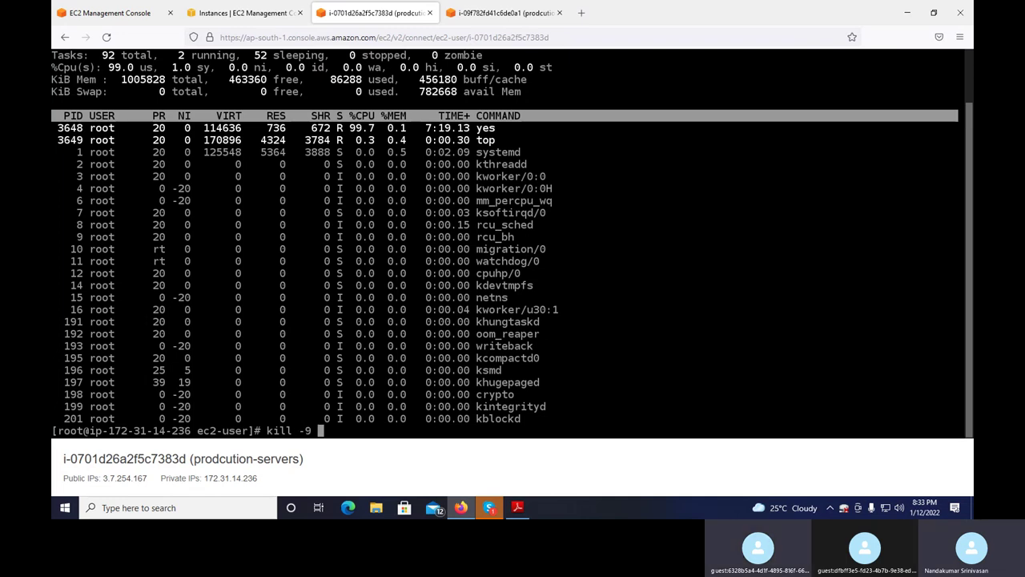
text(3648)
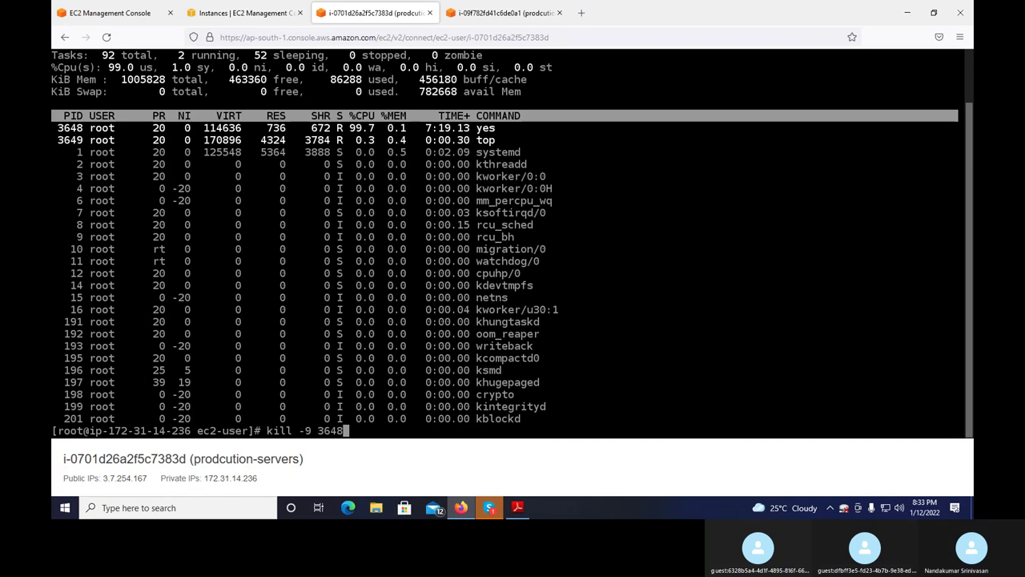
key(Return)
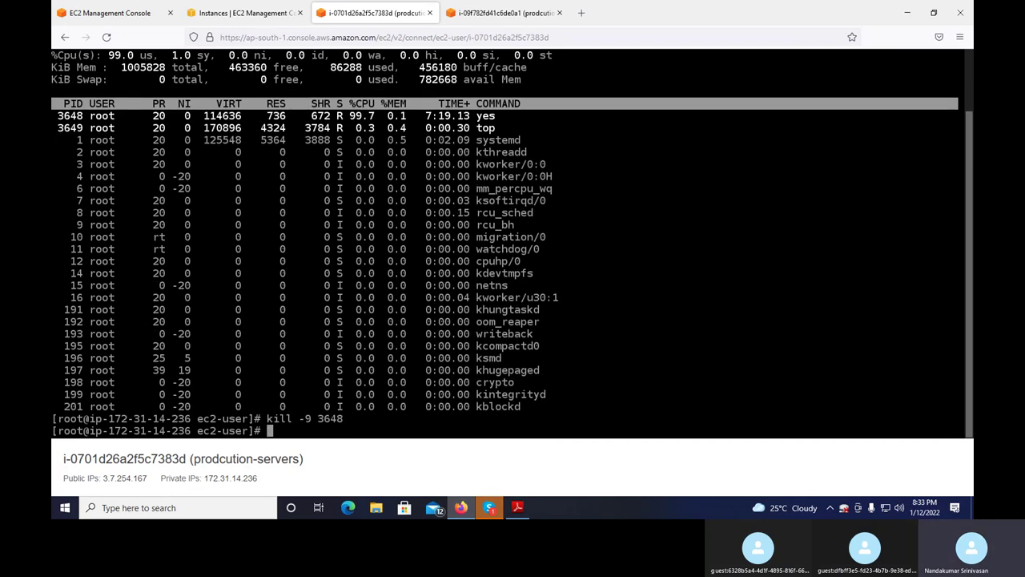
Step: Run top on the first instance to check its CPU usage after the kill, and quit it
text(top)
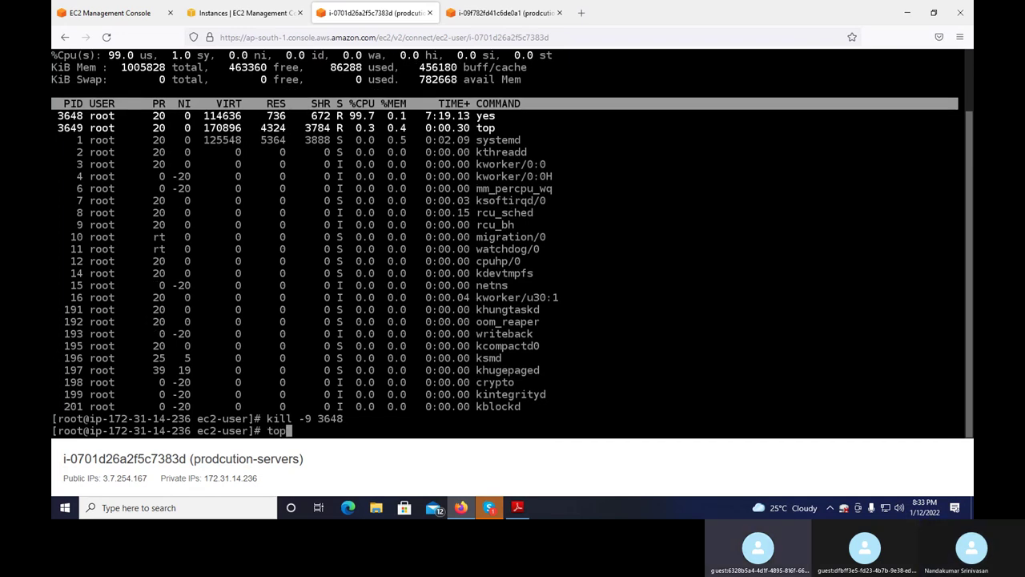
key(Return)
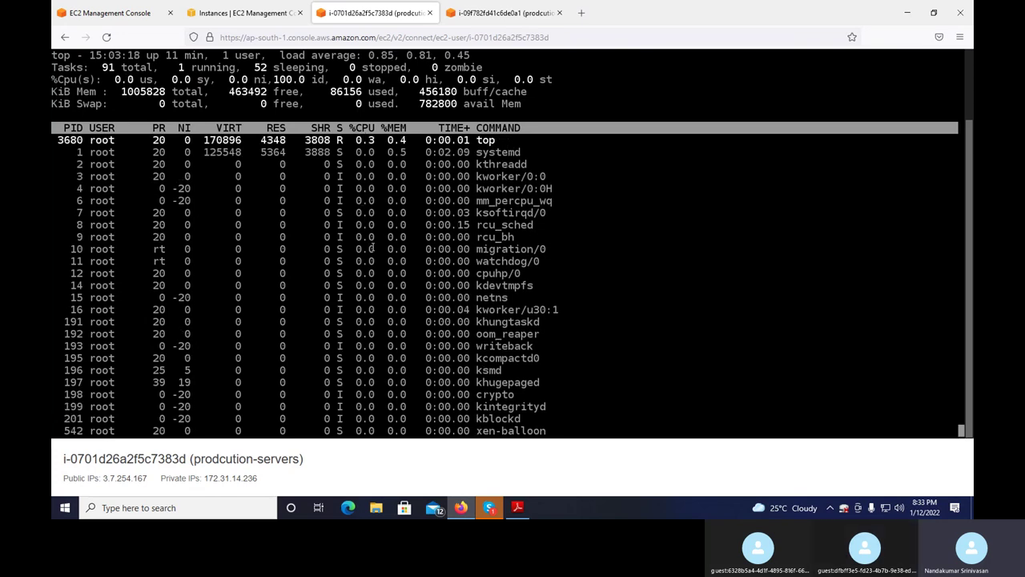
key(q)
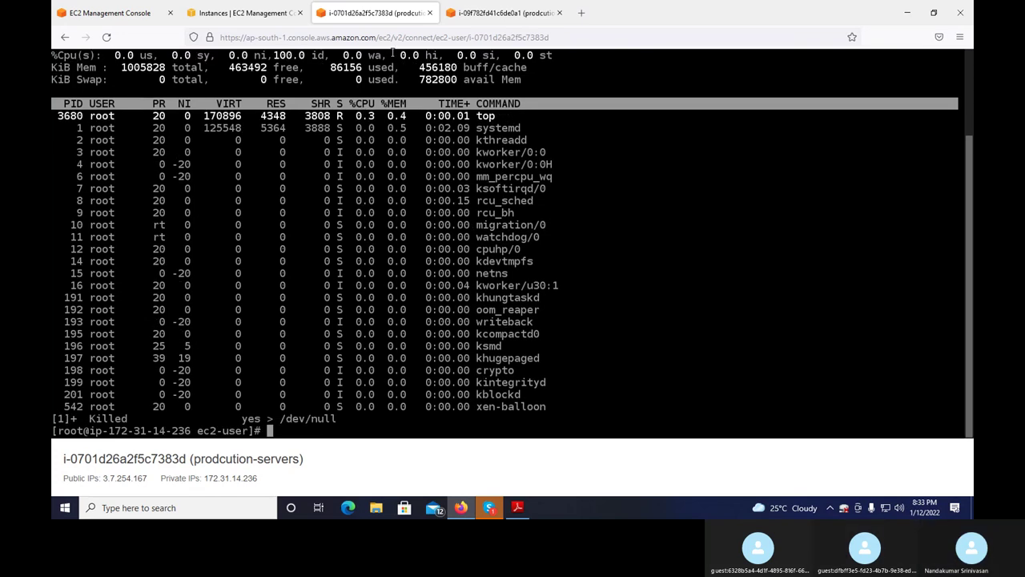
Step: In the terminal of instance i-09f782fd41c6de0a1, quit top and end the yes process with kill -9 3651
click(492, 13)
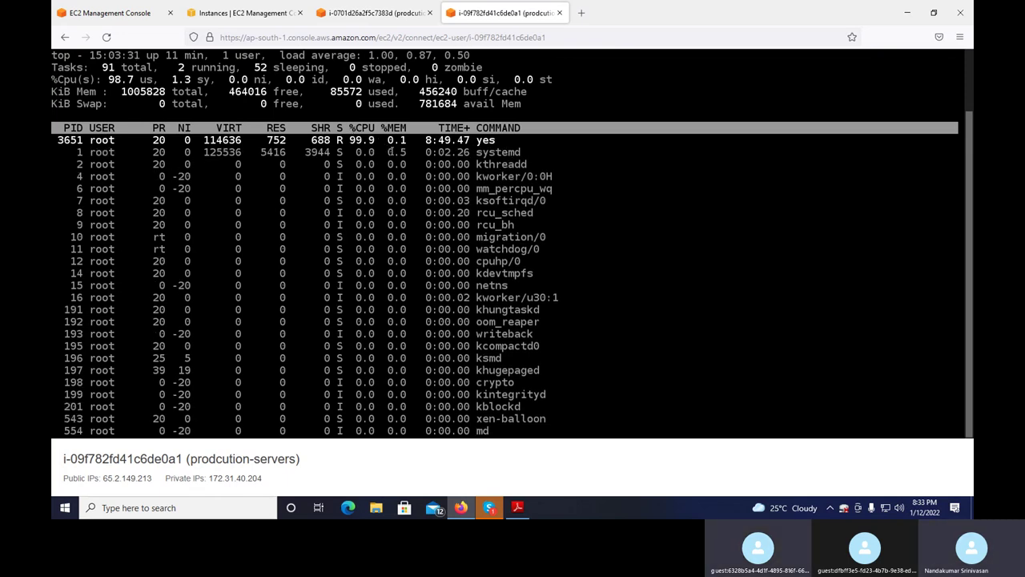
key(q)
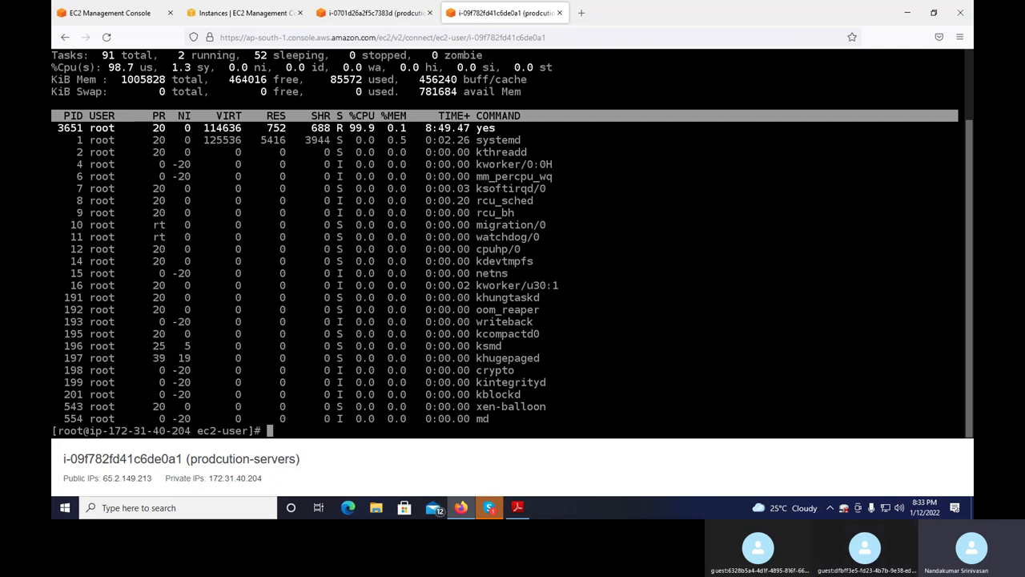
text(kill -9 )
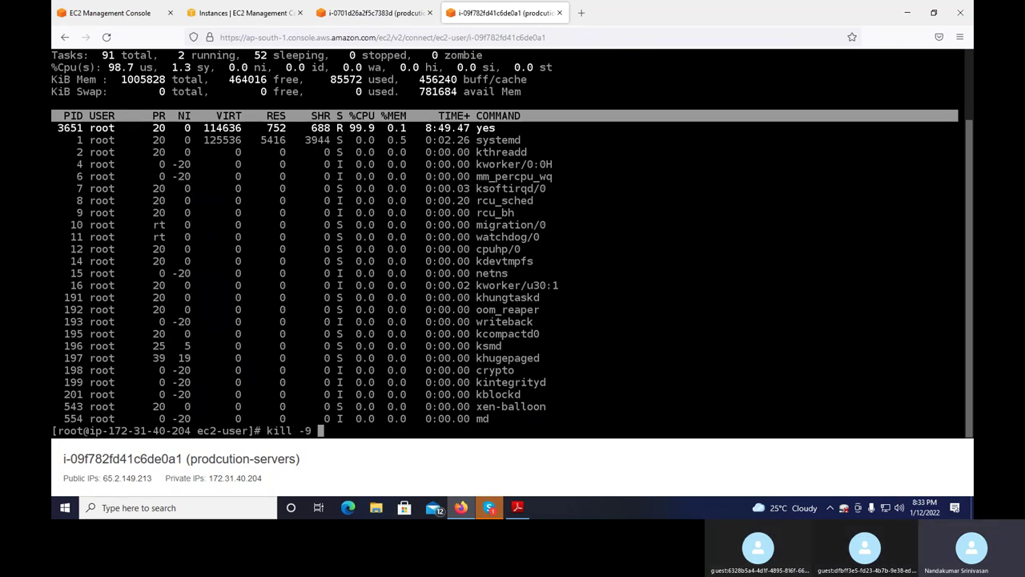
text(3651)
key(Return)
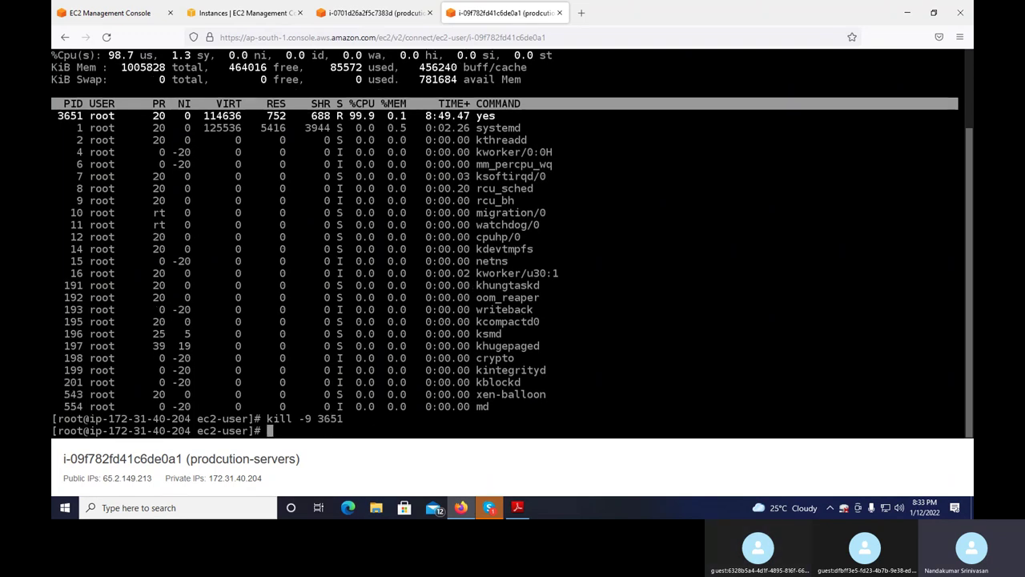
Step: Run top on the second instance to check its CPU usage after the kill, and quit it
text(top)
key(Return)
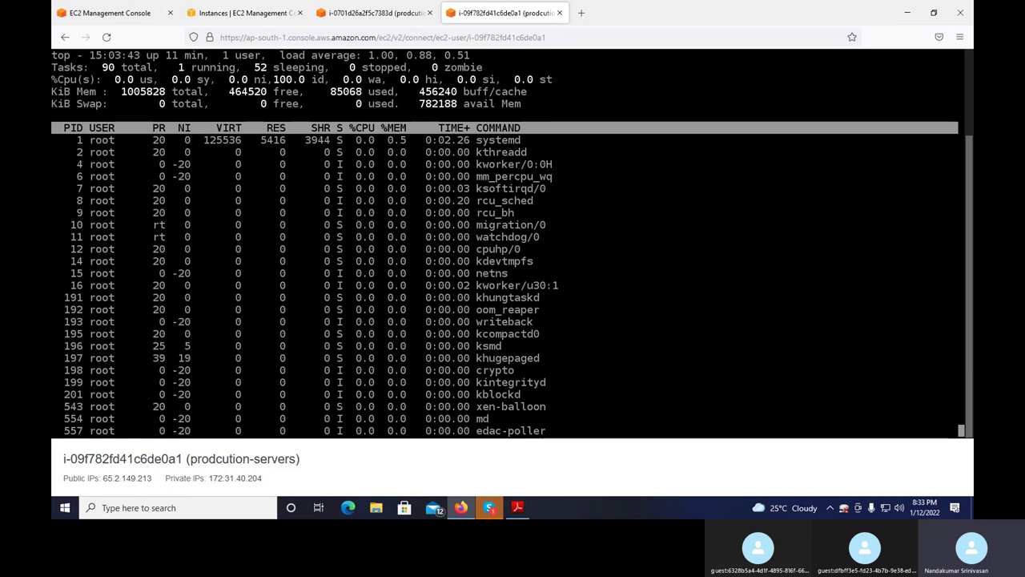
key(q)
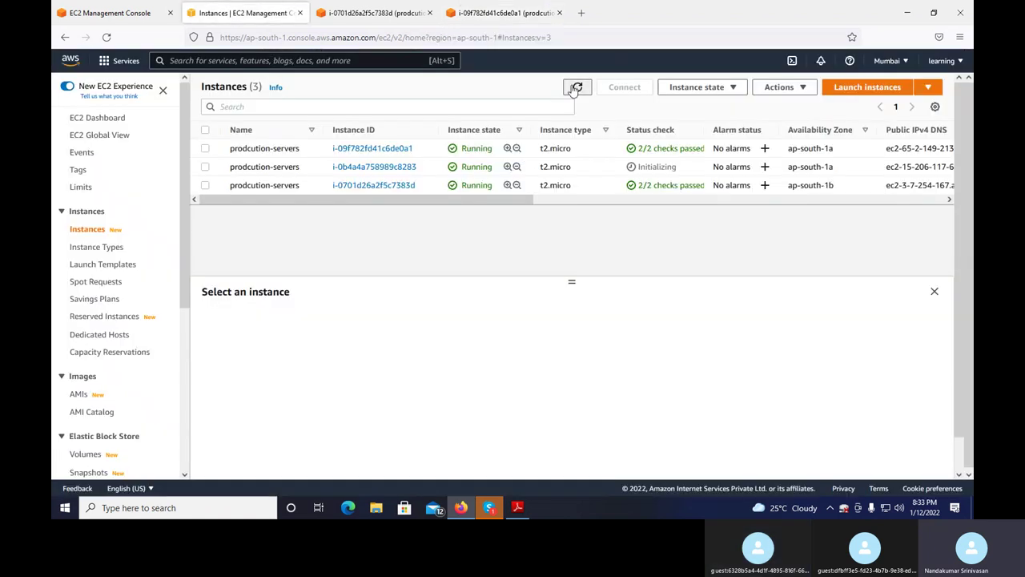
Step: Refresh the Instances list, and refresh the Auto Scaling groups list repeatedly to check whether the group scales in
click(577, 88)
click(577, 88)
click(90, 13)
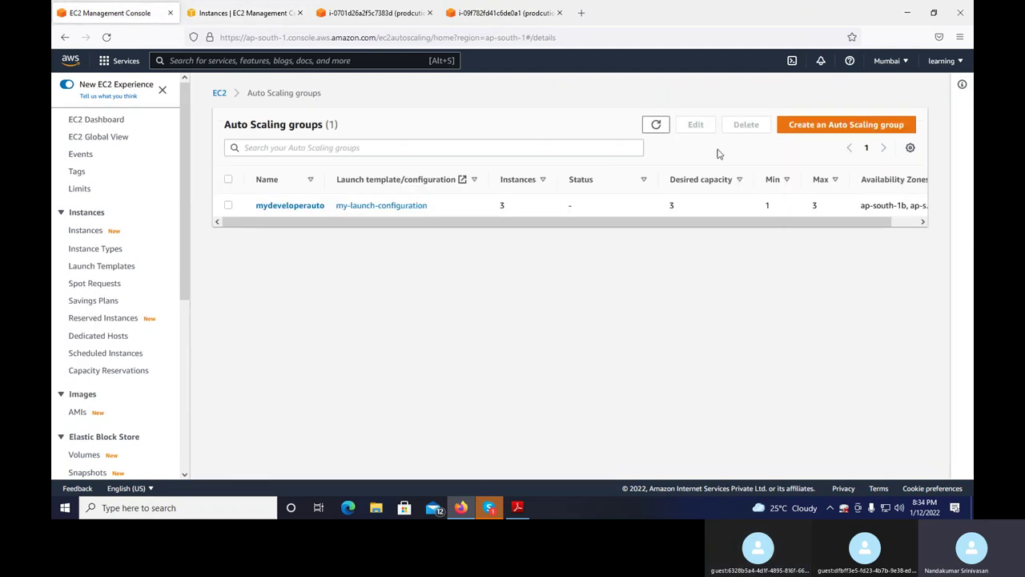
click(657, 124)
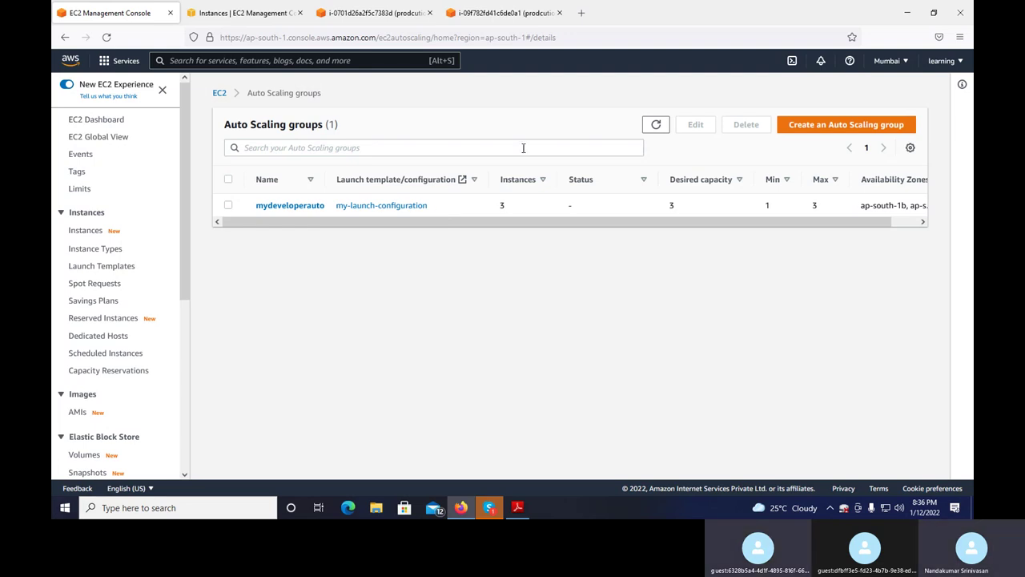
click(657, 127)
click(657, 128)
click(657, 128)
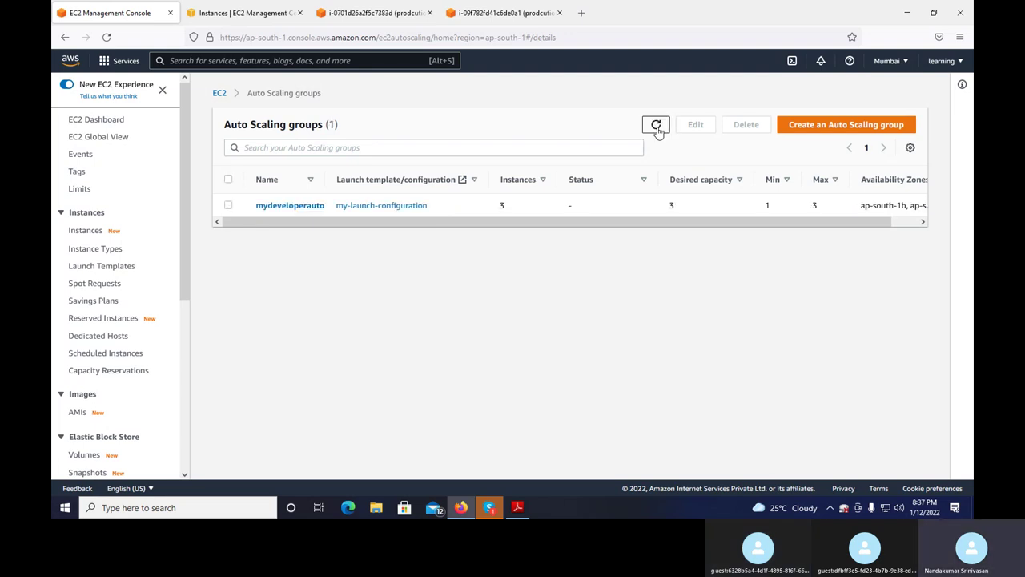
Step: Switch back to the Instances list and refresh it twice to check whether any instance is being terminated
click(259, 12)
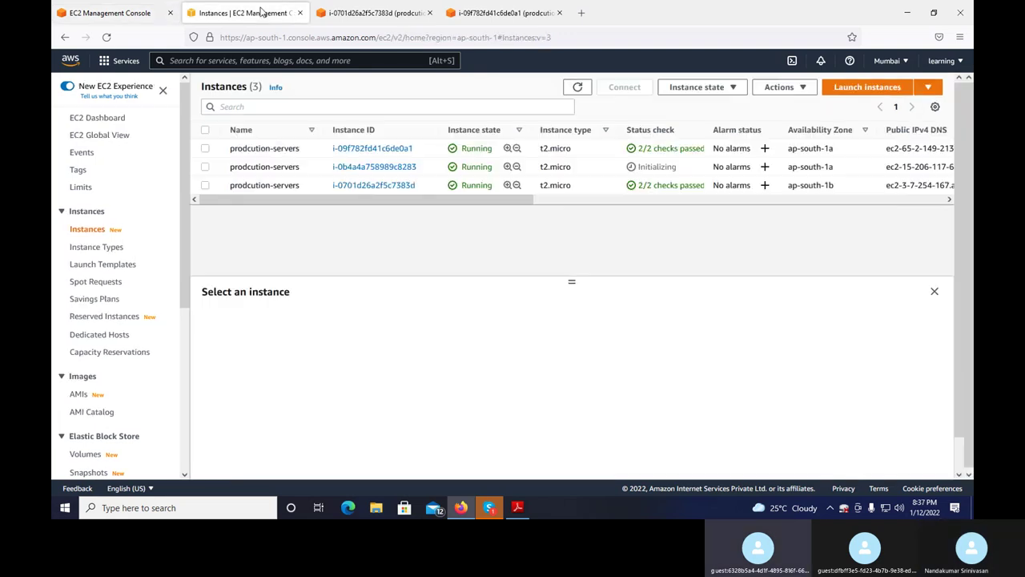
click(580, 88)
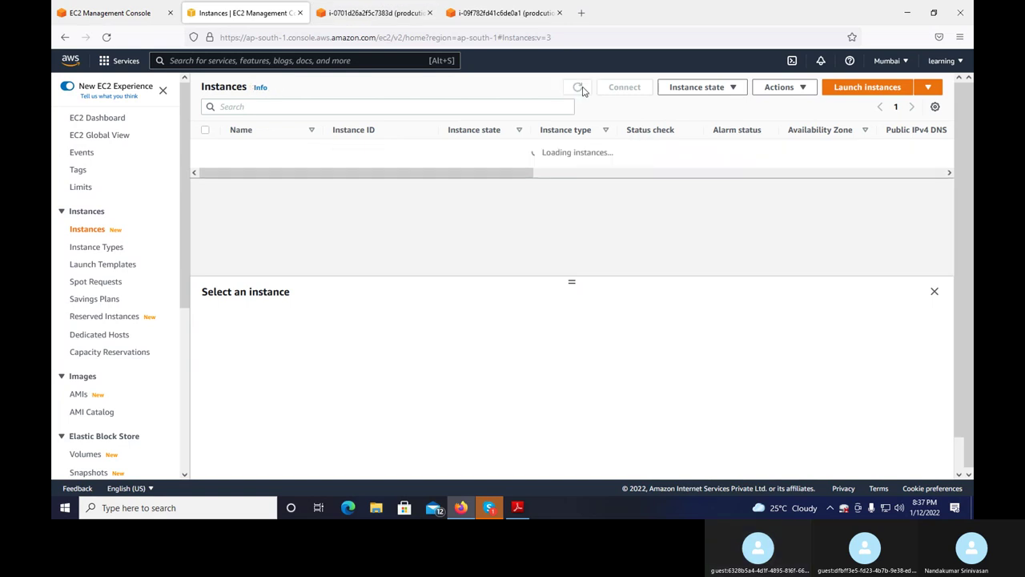
click(580, 89)
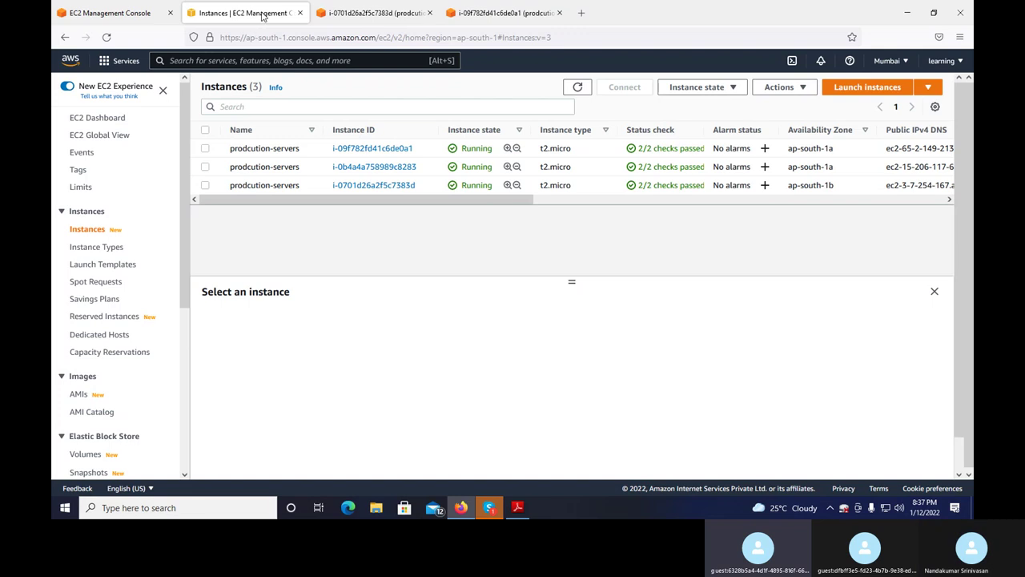
Step: Switch to the Auto Scaling groups list and refresh it four times to check the group's instance count and desired capacity
click(137, 12)
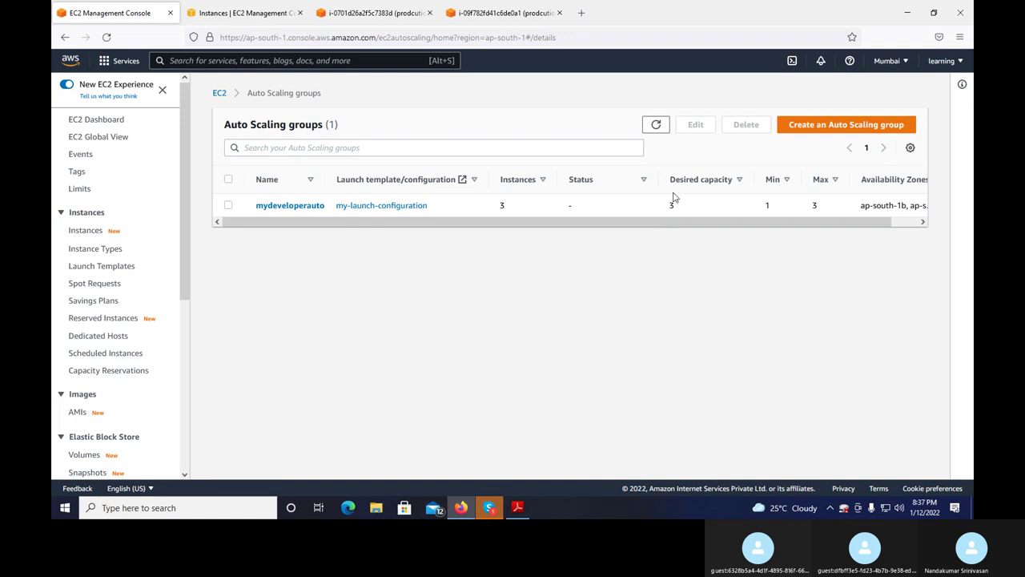
click(654, 128)
click(655, 128)
click(657, 126)
click(656, 126)
Step: Switch to the Instances list and refresh it to check whether any instance is shutting down
click(272, 12)
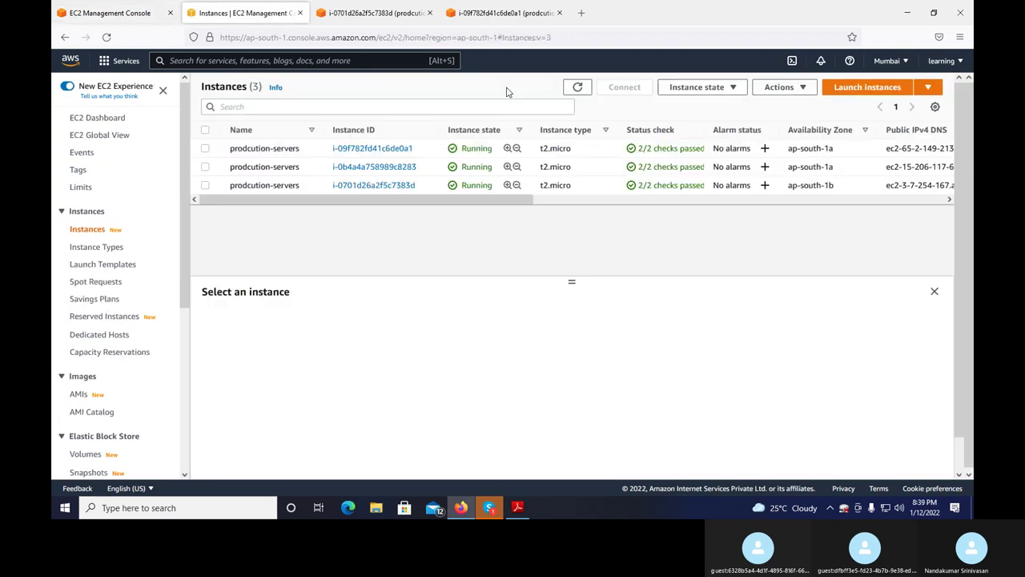
click(576, 90)
click(574, 93)
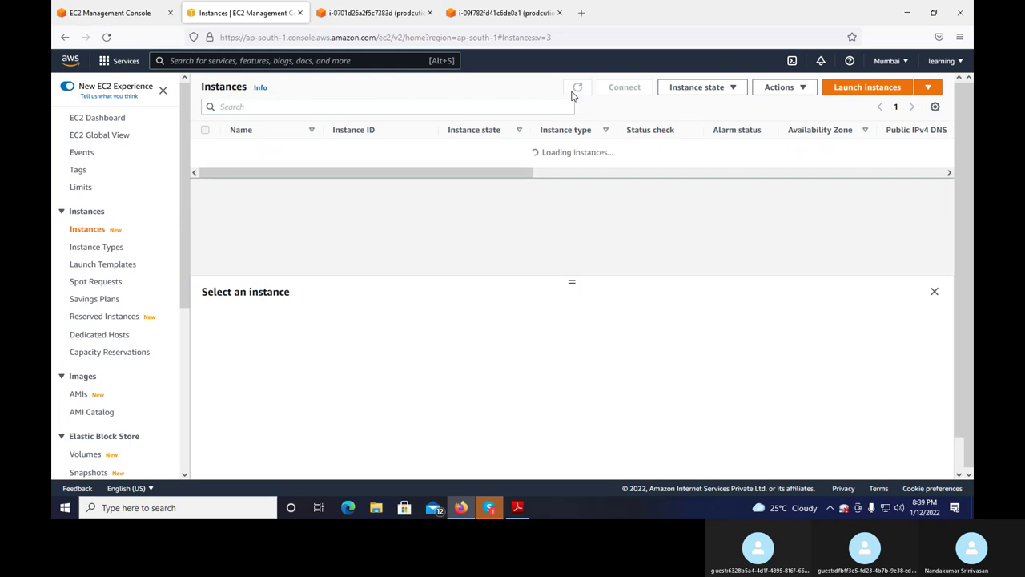
Step: Return to the Auto Scaling groups list and refresh it three times to check whether the desired capacity drops
click(137, 9)
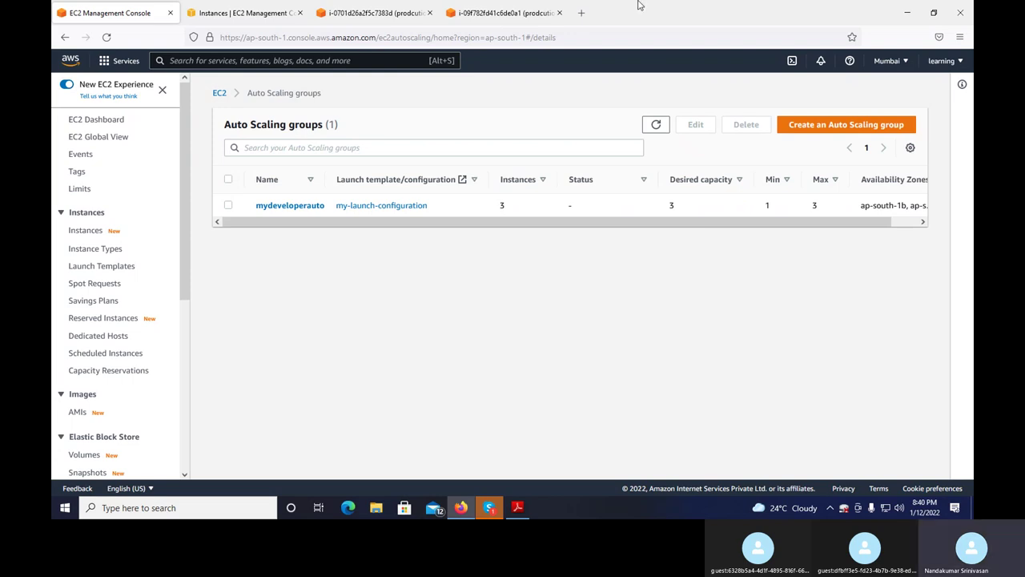
click(662, 128)
click(660, 128)
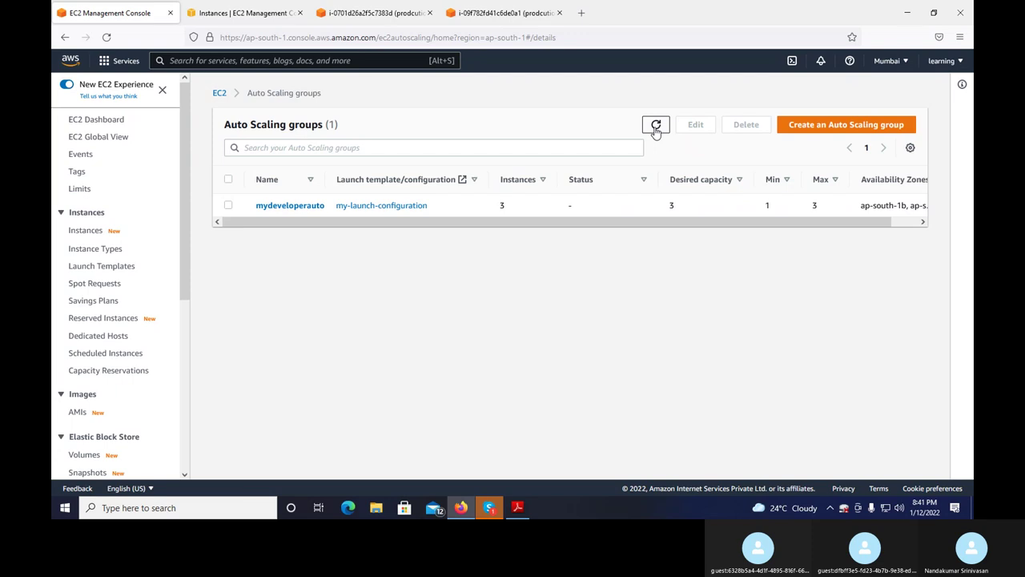
click(656, 128)
Step: Refresh the Instances list twice to check the state of the production servers
click(242, 14)
click(574, 89)
click(574, 87)
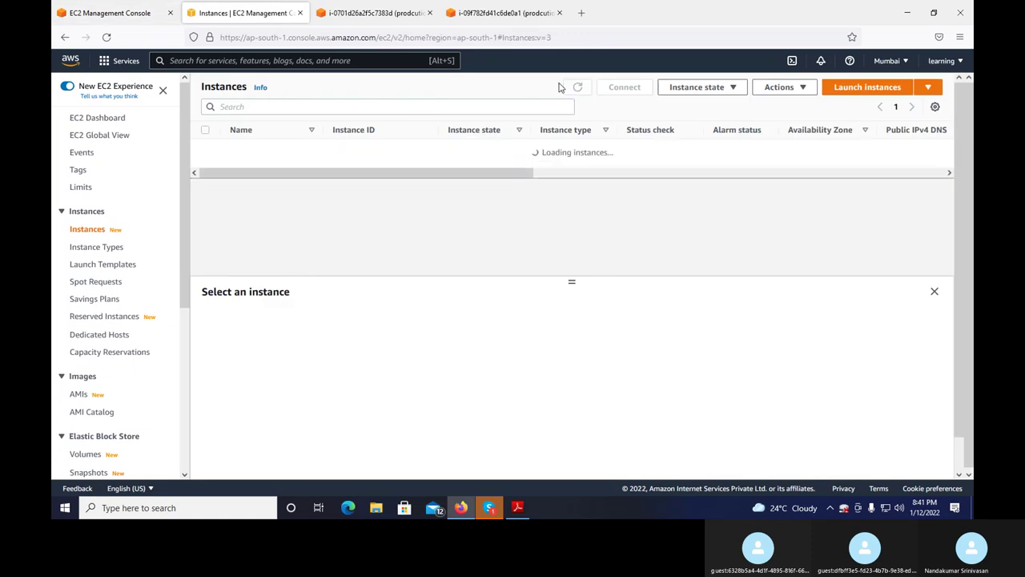
Step: Go back to the Auto Scaling groups list and refresh it three times to check for scale-in
click(138, 12)
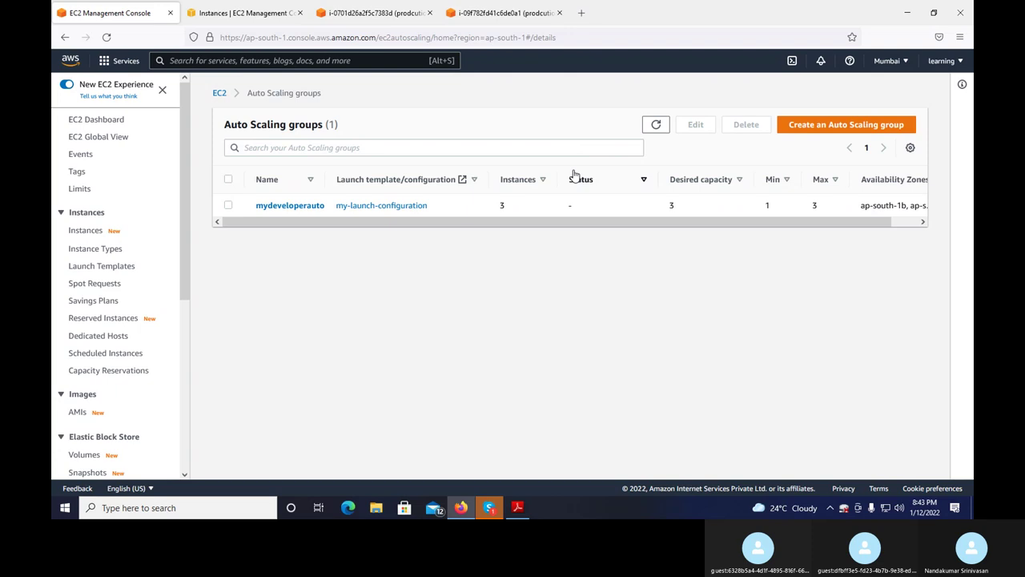
click(656, 126)
click(655, 130)
click(656, 130)
Step: Open the mydeveloperautoscaling group and review its details, including the health check grace period and default cooldown
click(297, 207)
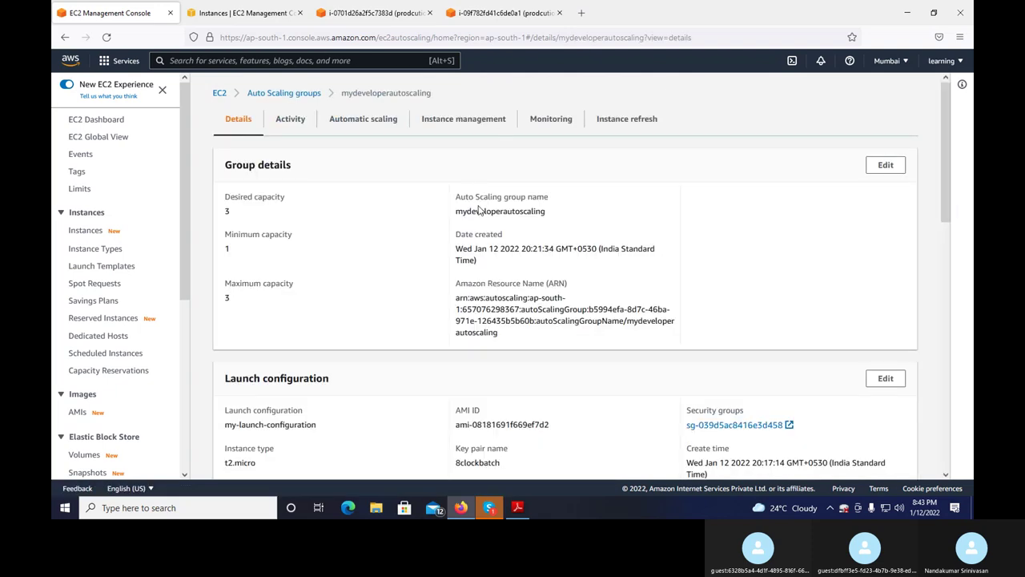
scroll(479, 210, down, 2)
scroll(479, 210, down, 2)
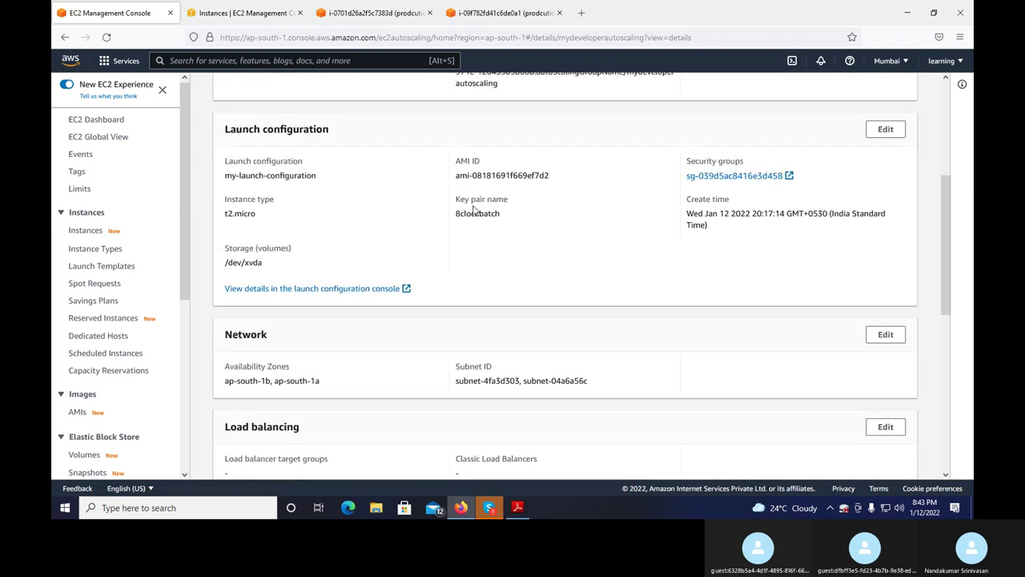
scroll(473, 207, down, 3)
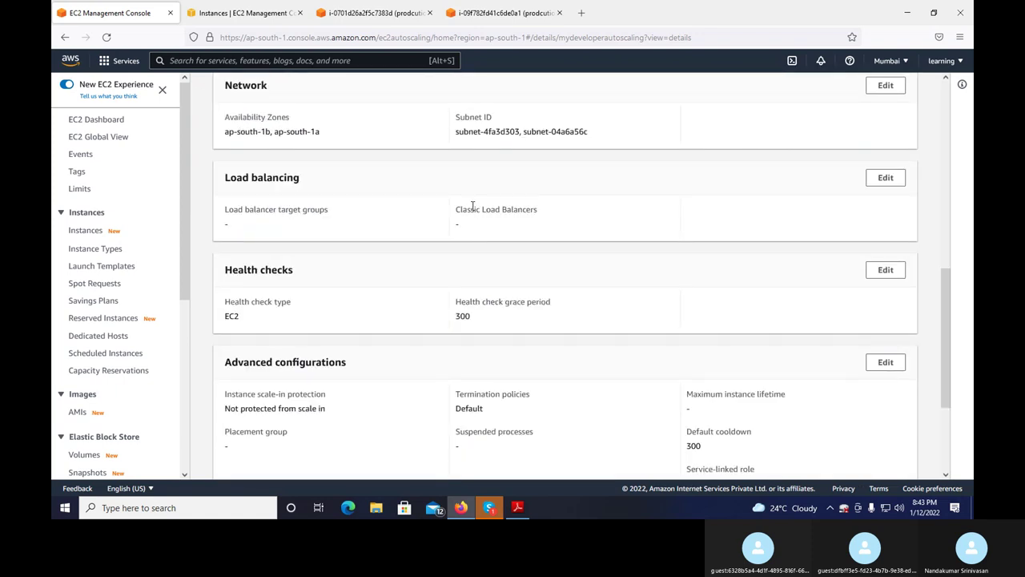
scroll(473, 209, down, 5)
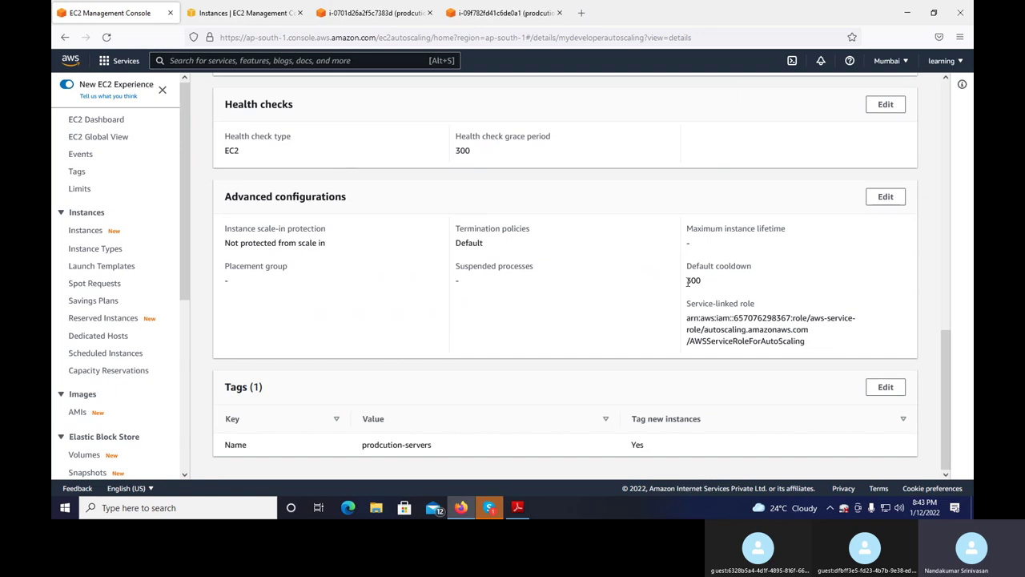
scroll(724, 280, up, 10)
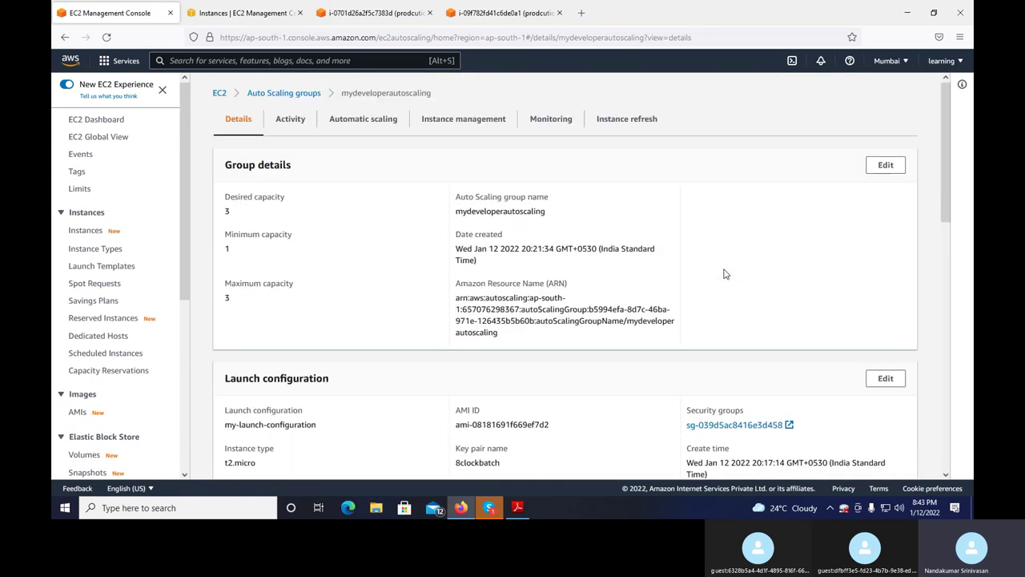
Step: Return from the group details to the Auto Scaling groups list and refresh it twice
click(287, 95)
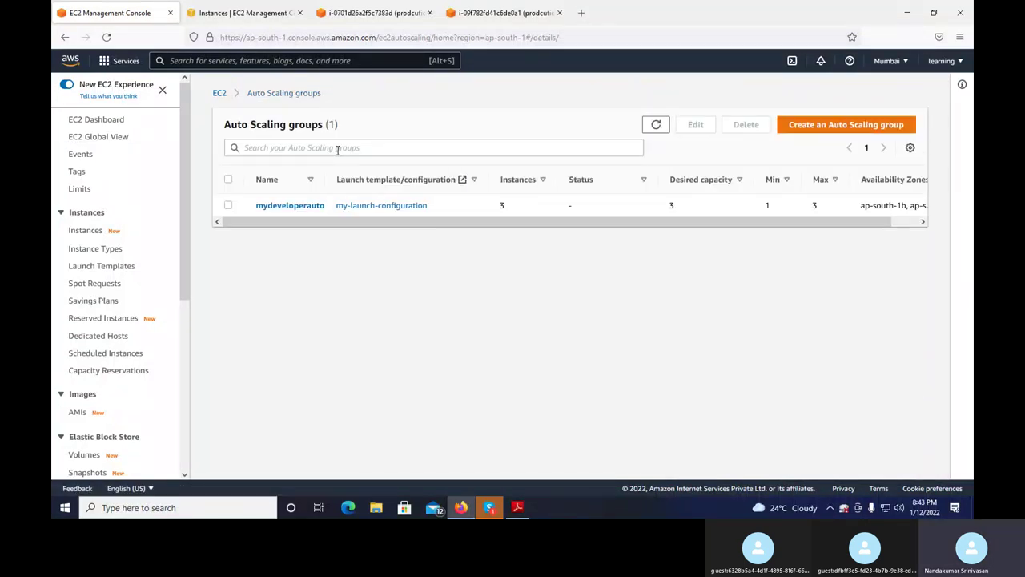
click(656, 127)
click(656, 126)
Step: Switch to the Instances list and refresh it repeatedly to check whether an instance gets terminated
click(253, 10)
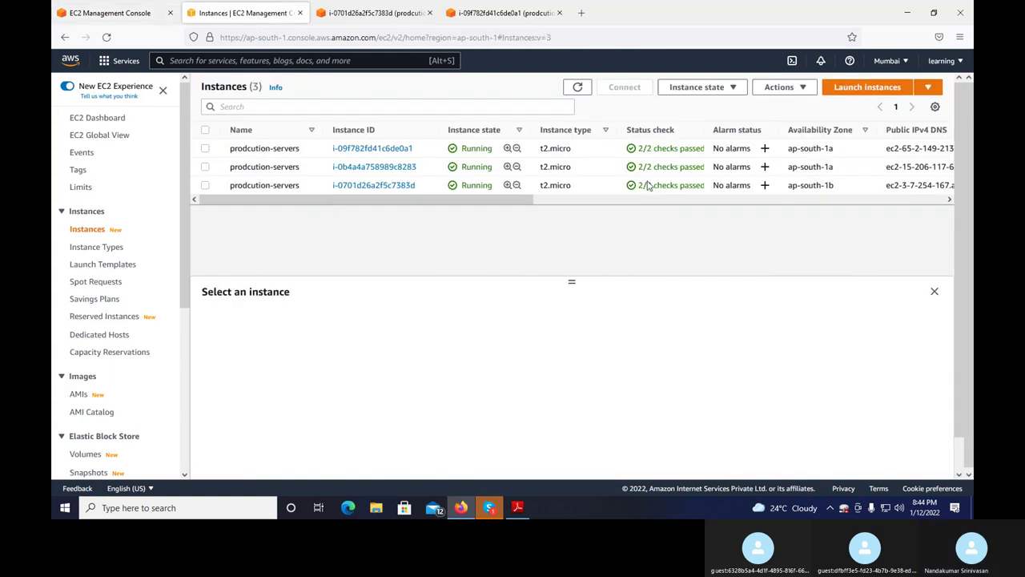
click(577, 88)
click(577, 88)
mouse_move(489, 507)
click(574, 94)
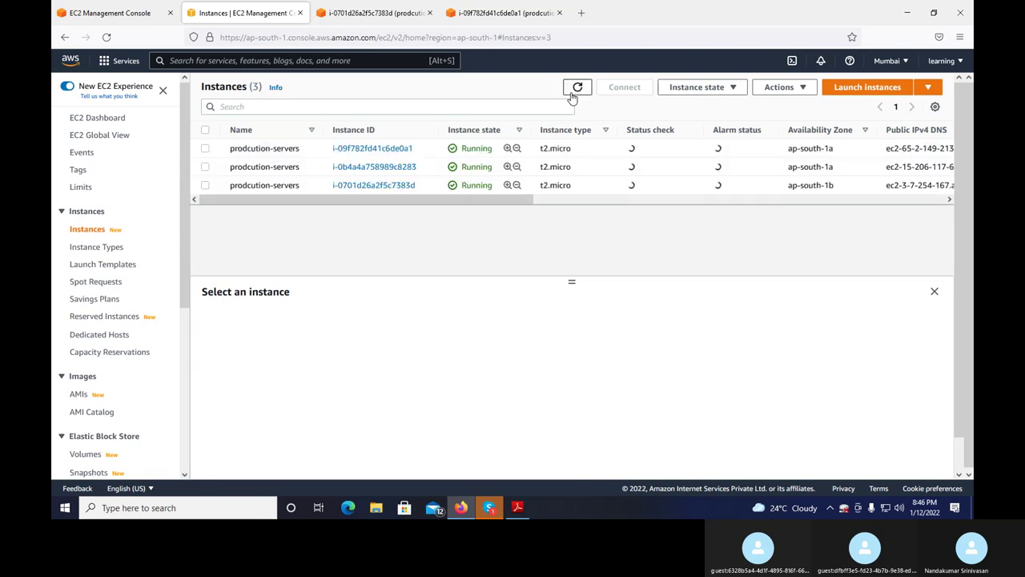
click(571, 93)
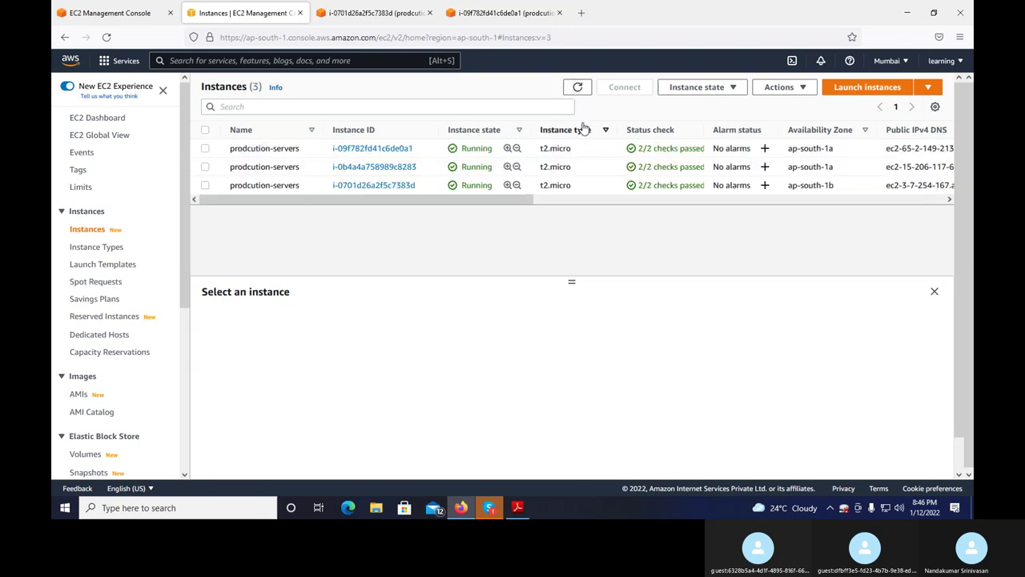
Step: Switch to the Auto Scaling groups list and refresh it repeatedly to check whether its capacity has been reduced
click(134, 14)
click(656, 126)
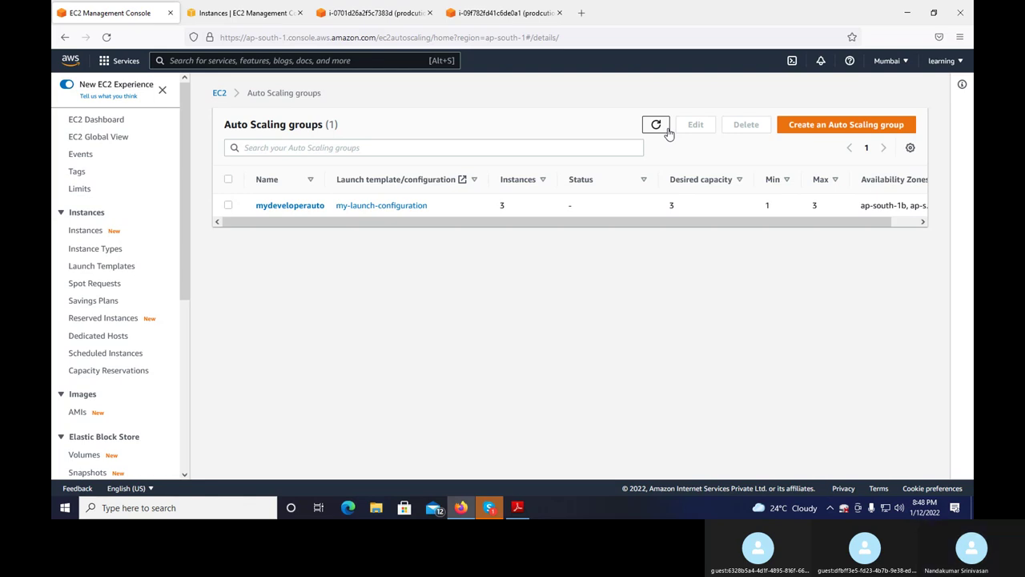
click(656, 130)
click(656, 130)
click(654, 130)
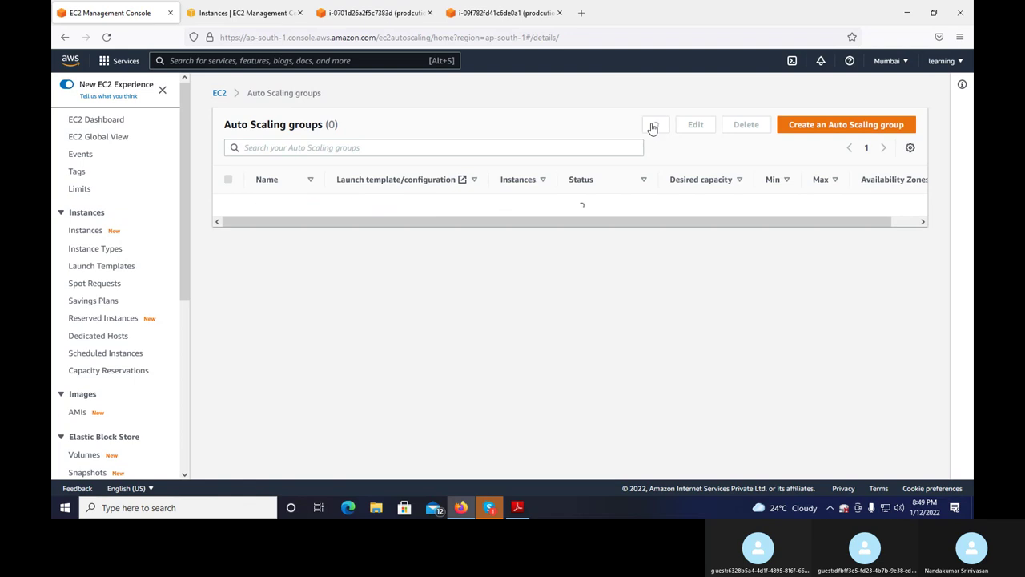
Step: Refresh the Instances list several times to check whether all three servers are still running
click(242, 14)
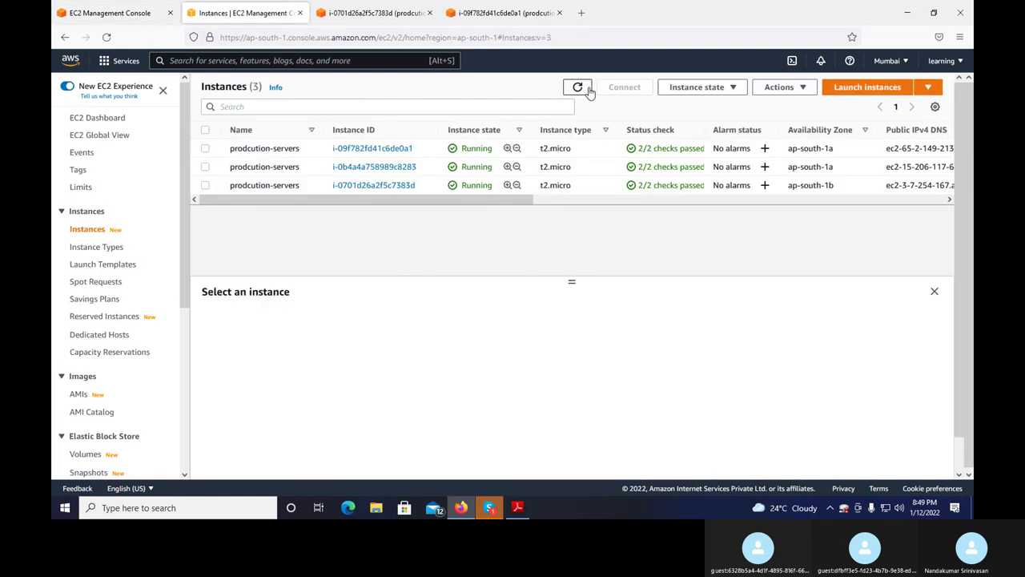
click(579, 88)
click(578, 88)
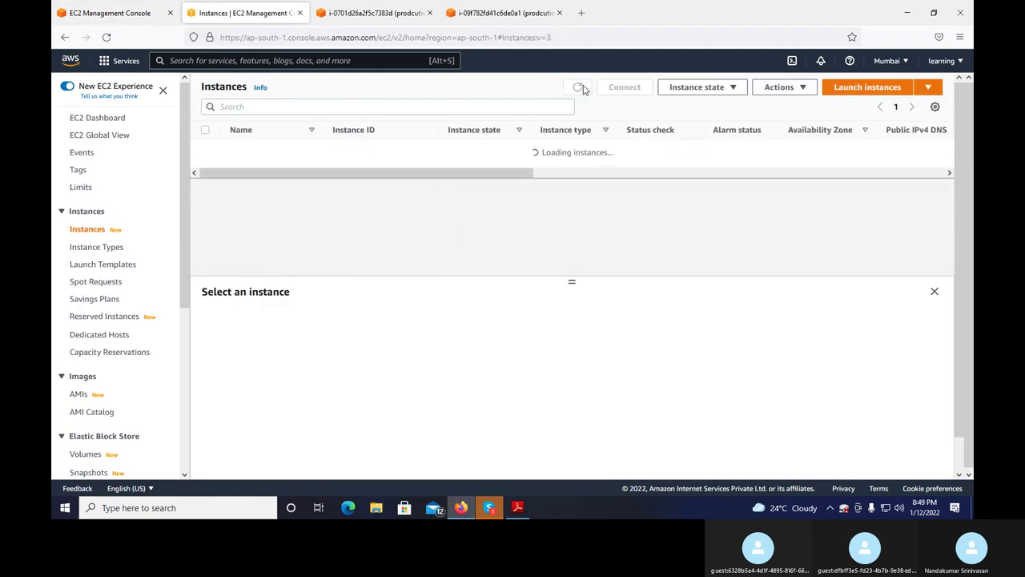
click(580, 88)
click(582, 89)
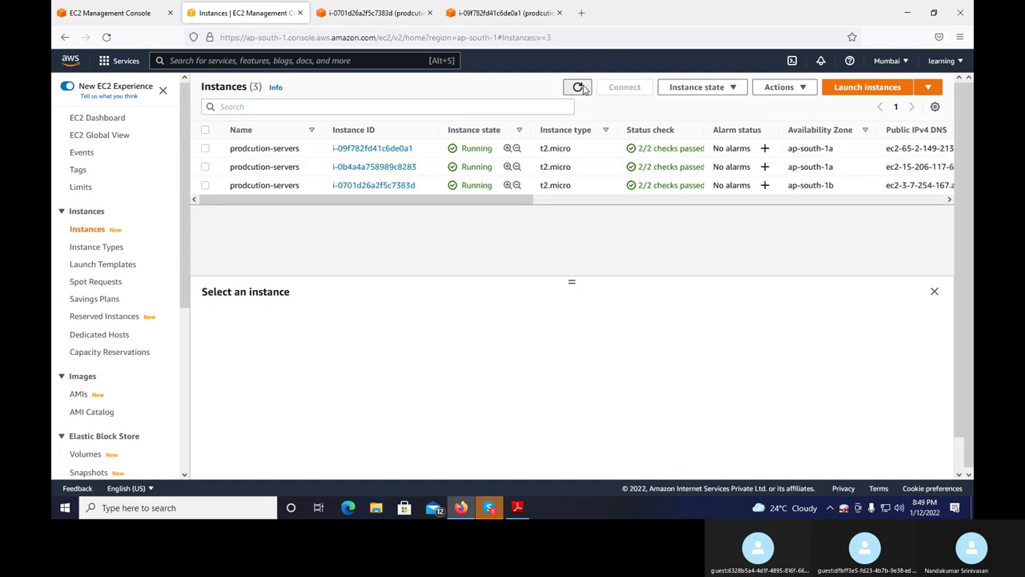
click(580, 88)
Step: Open the Auto Scaling groups page in place of the Instances list, and reload the page and its list to check the capacity
scroll(168, 405, down, 5)
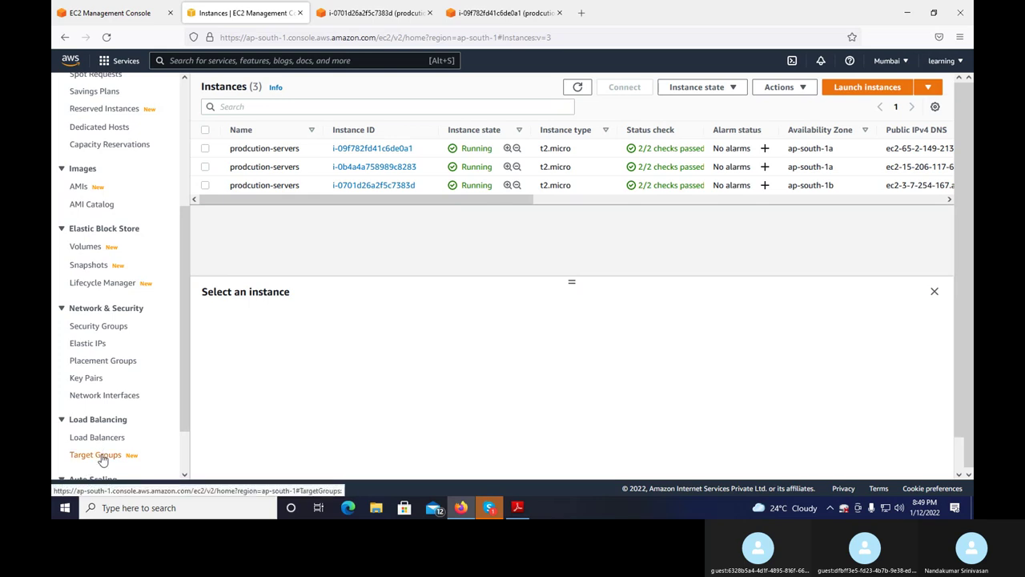
scroll(103, 459, down, 2)
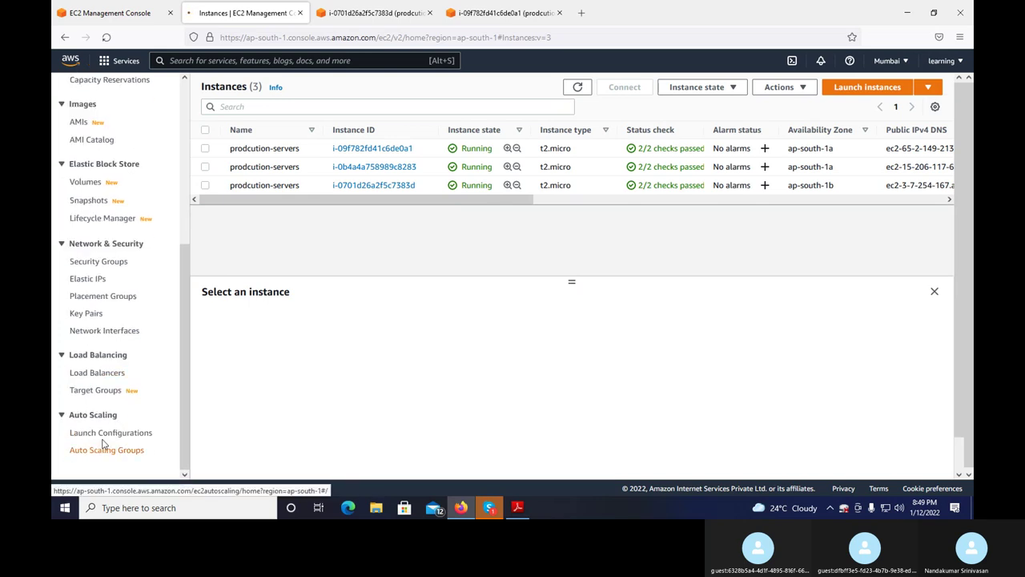
click(102, 442)
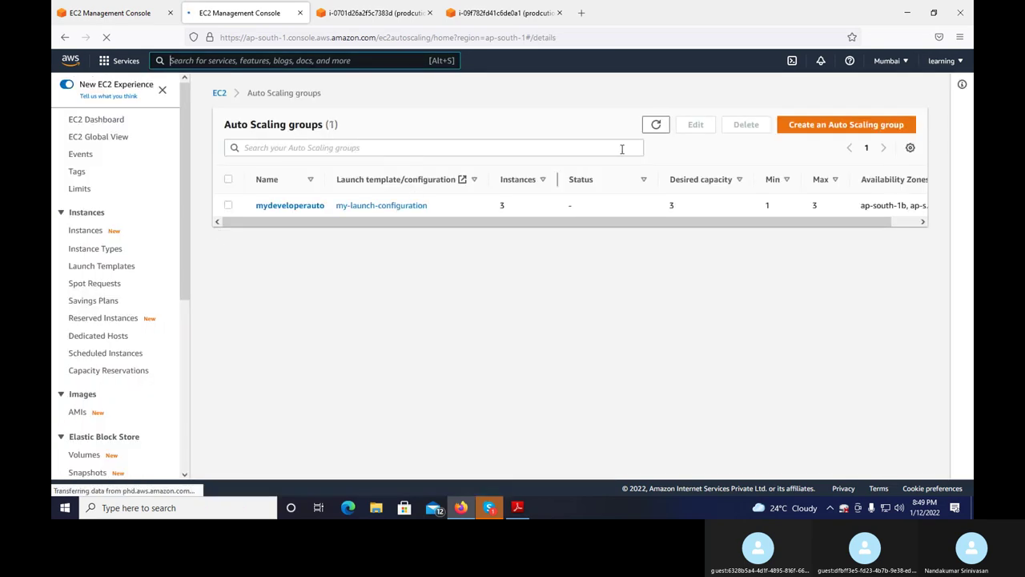
click(655, 127)
click(654, 127)
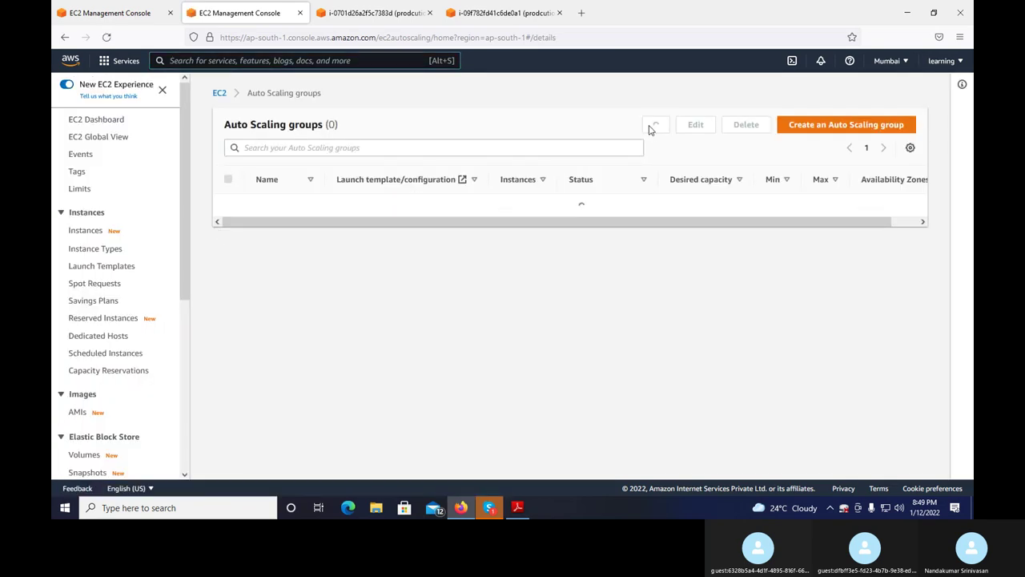
click(106, 38)
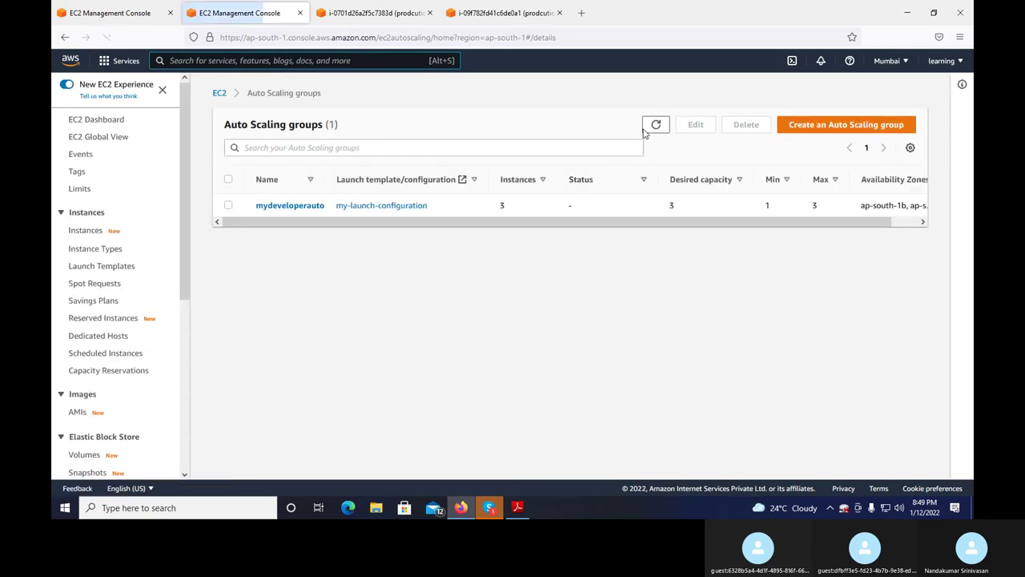
click(647, 131)
click(653, 127)
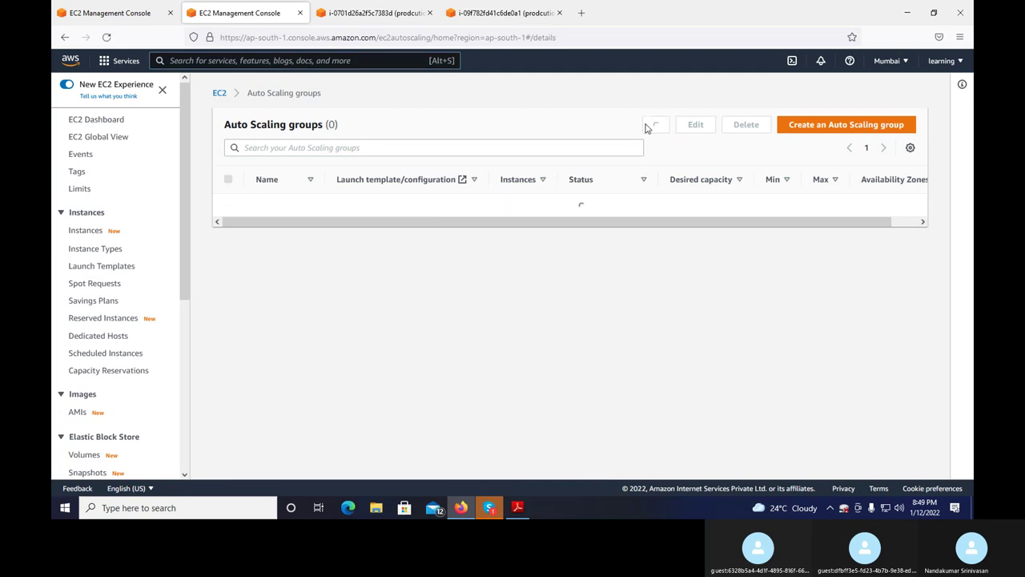
Step: In the first browser tab, refresh the Auto Scaling groups list and inspect all columns of the group's row
click(100, 12)
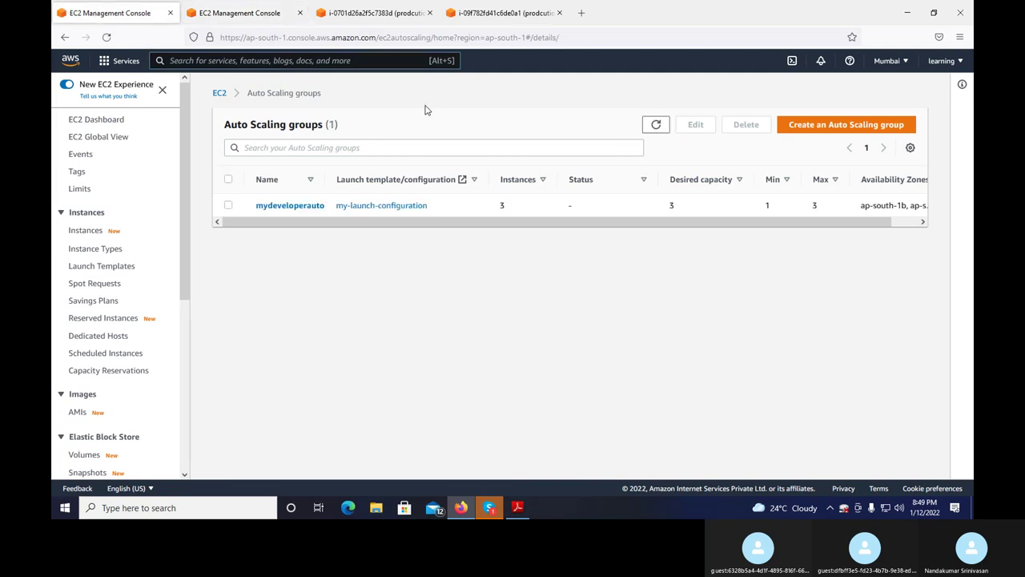
click(654, 128)
click(654, 127)
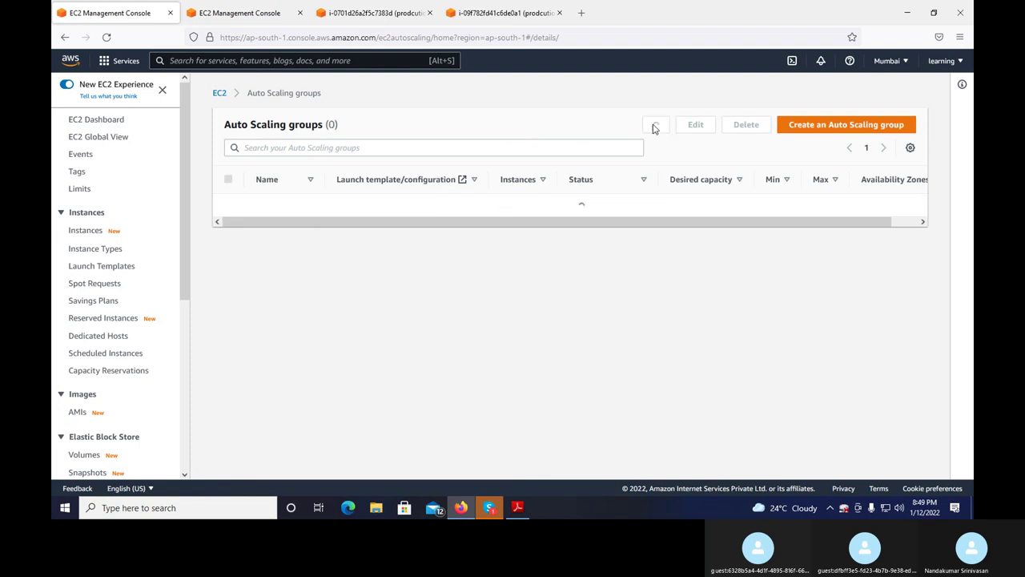
drag(704, 224, 835, 214)
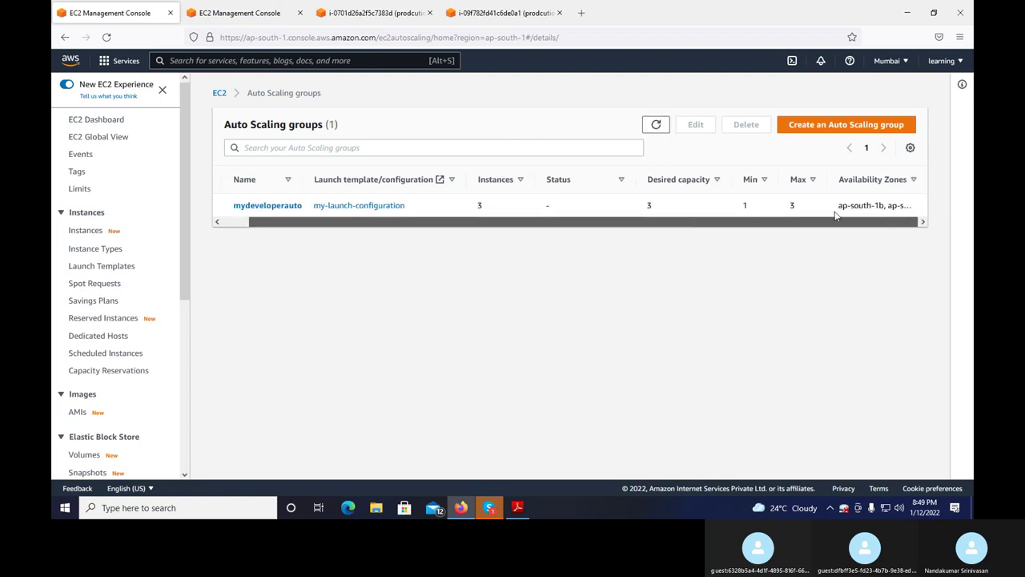
drag(774, 224, 545, 225)
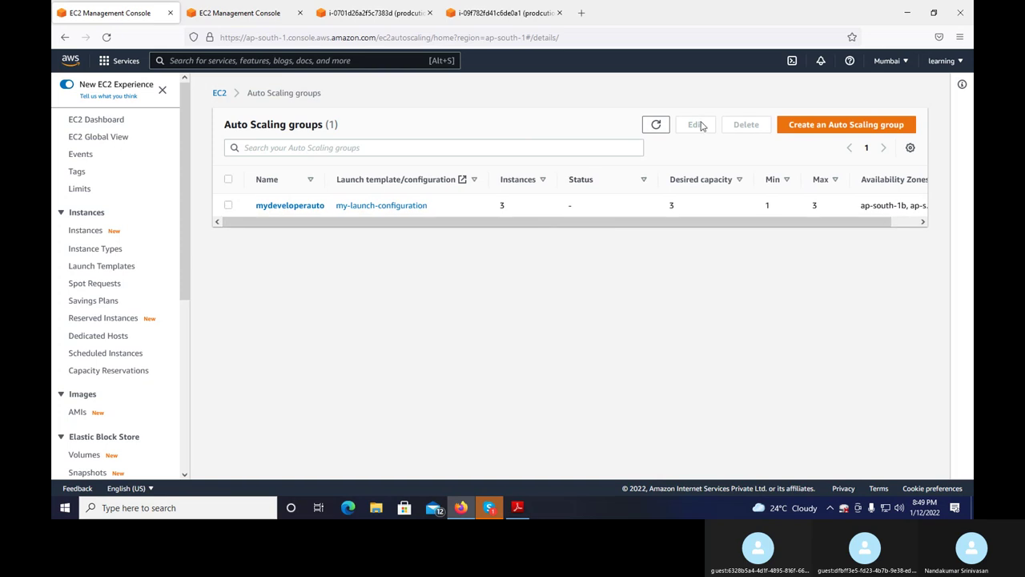
click(657, 127)
click(657, 126)
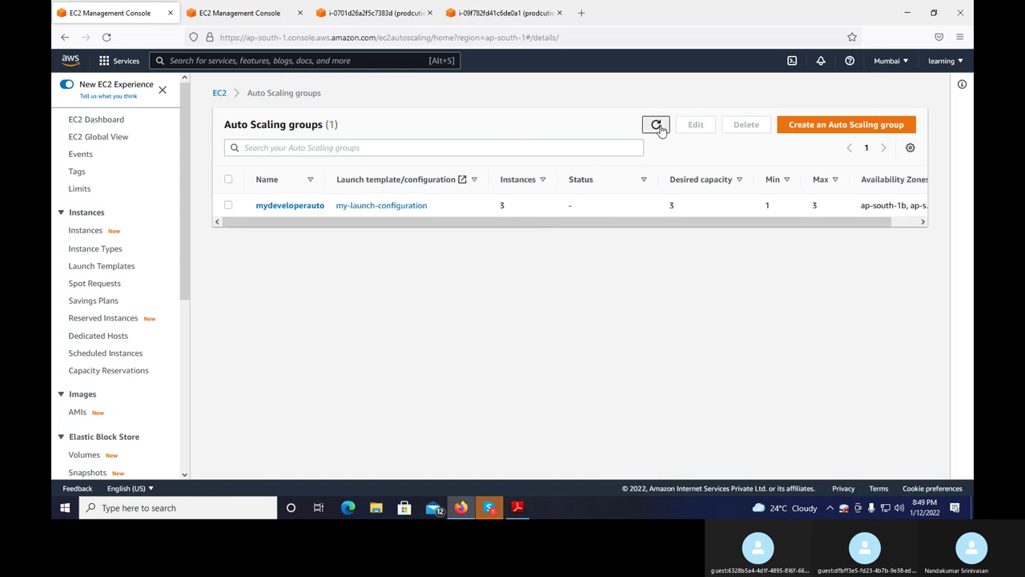
Step: Open the mydeveloperautoscaling group's instance management view and check the lifecycle and health status of its instances
click(305, 206)
scroll(477, 226, down, 3)
scroll(477, 226, up, 3)
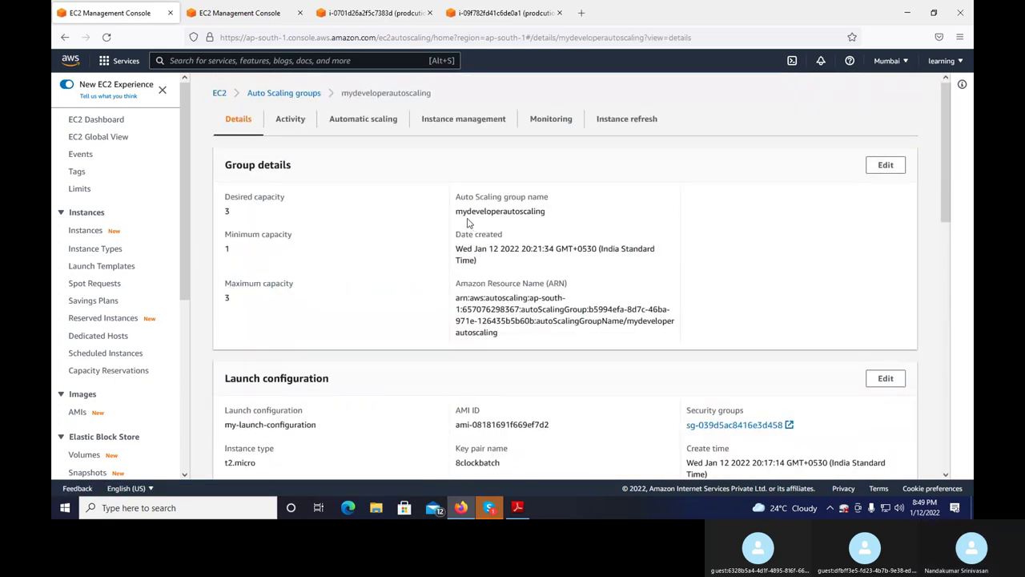
click(461, 125)
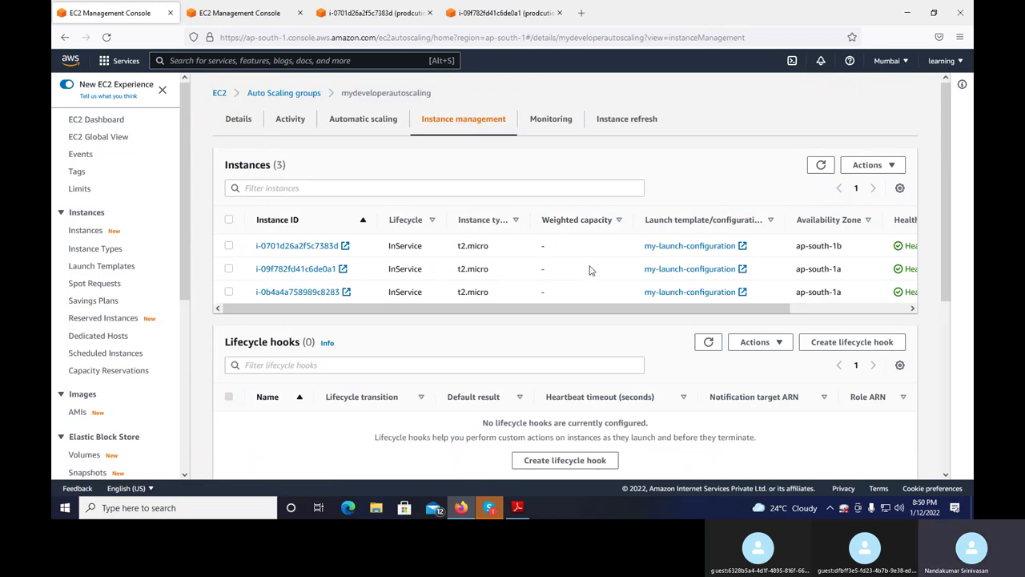
mouse_move(573, 309)
mouse_down()
mouse_move(675, 302)
mouse_move(586, 304)
mouse_up()
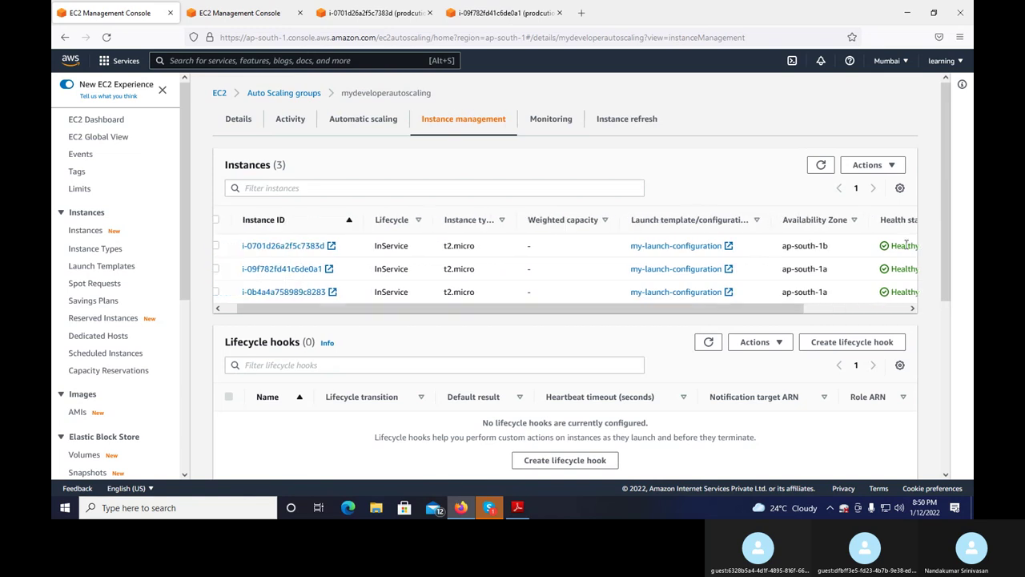
Step: Open the mydeveloperautoscaling group's monitoring view and examine its EC2 metric graphs, including CPU utilization
click(552, 120)
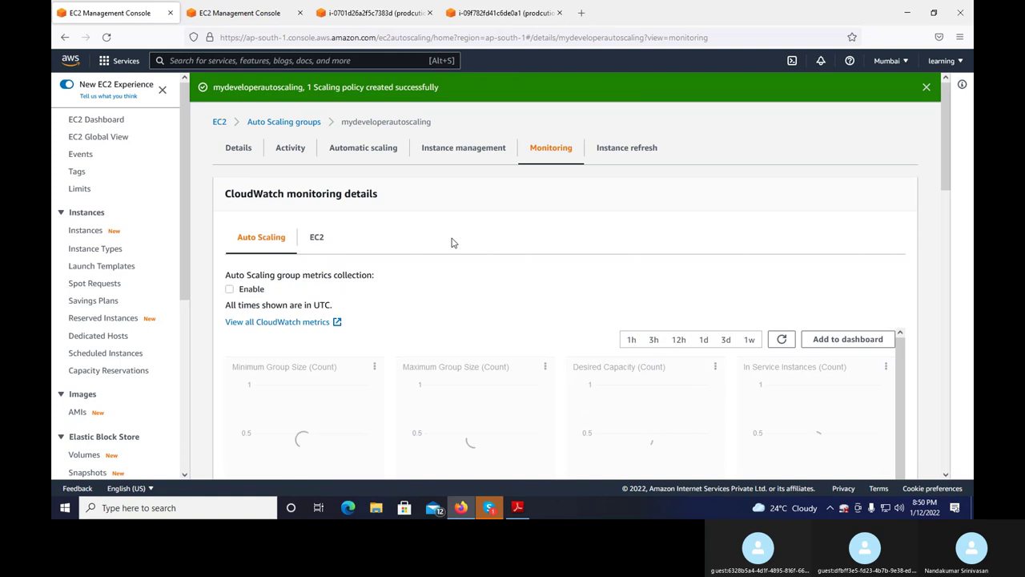
scroll(451, 243, down, 2)
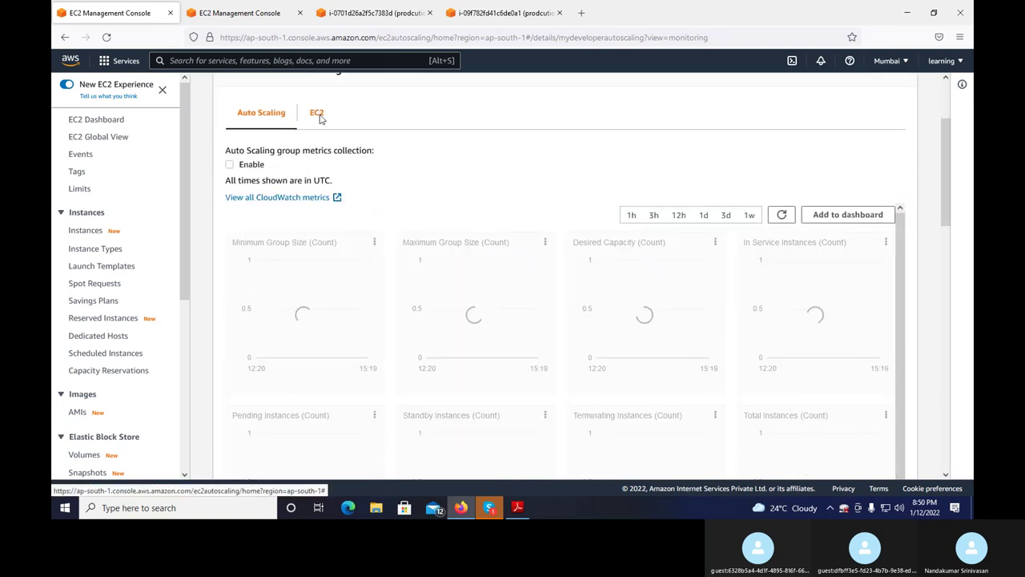
click(318, 113)
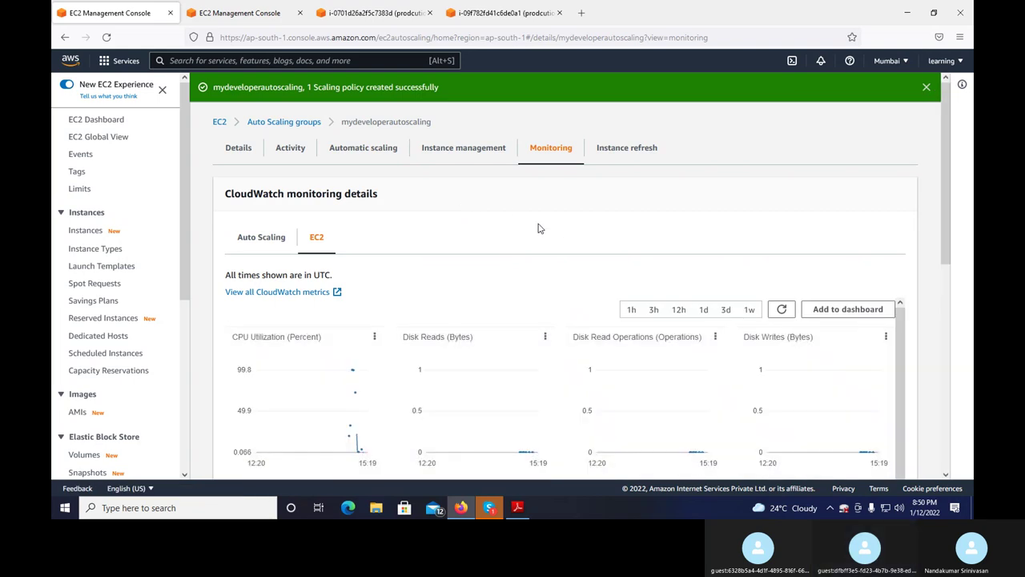
scroll(538, 228, down, 4)
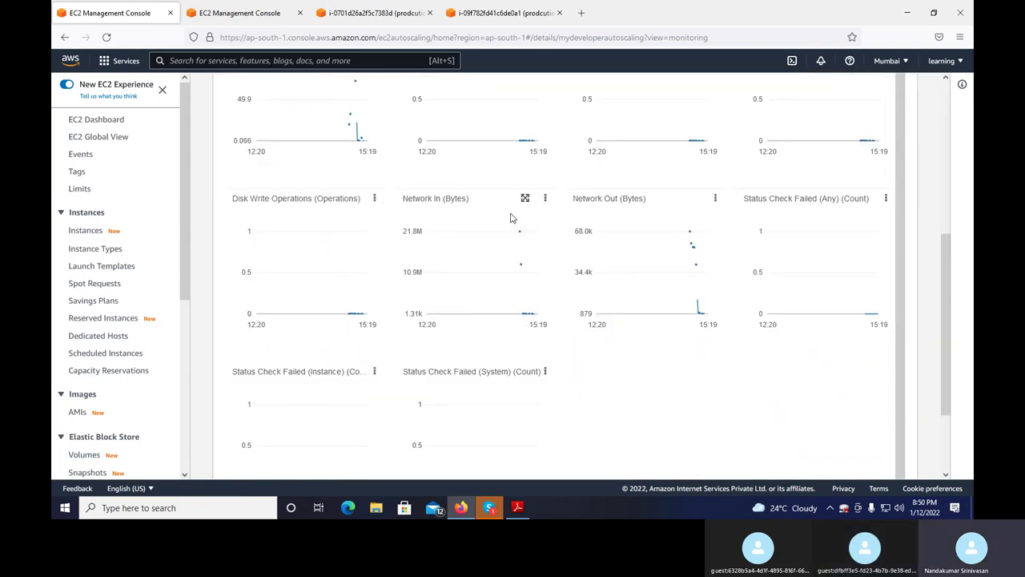
scroll(513, 217, up, 4)
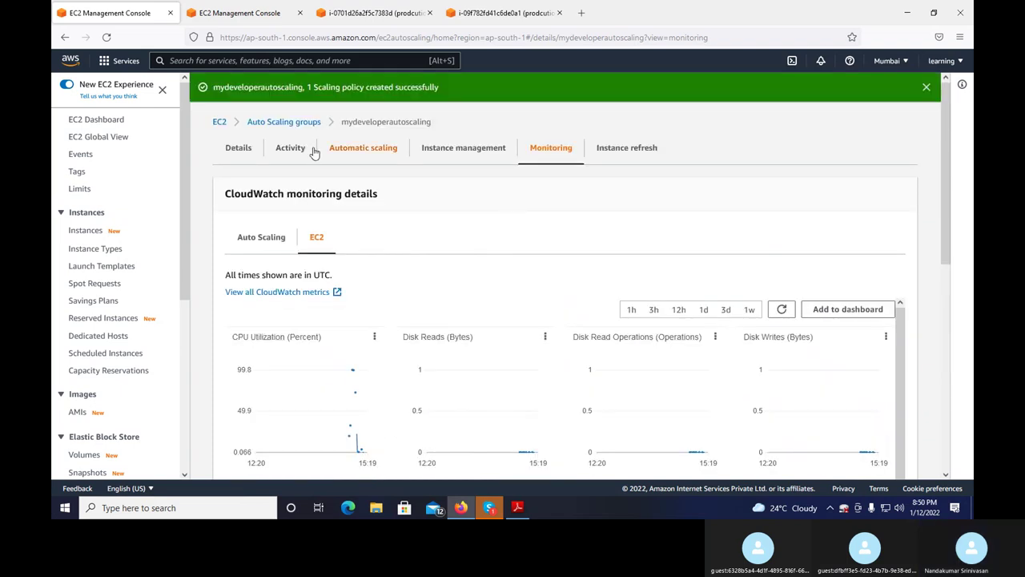
Step: Open the group's activity view, refresh the activity history and read its entries for any scale-in event
click(291, 148)
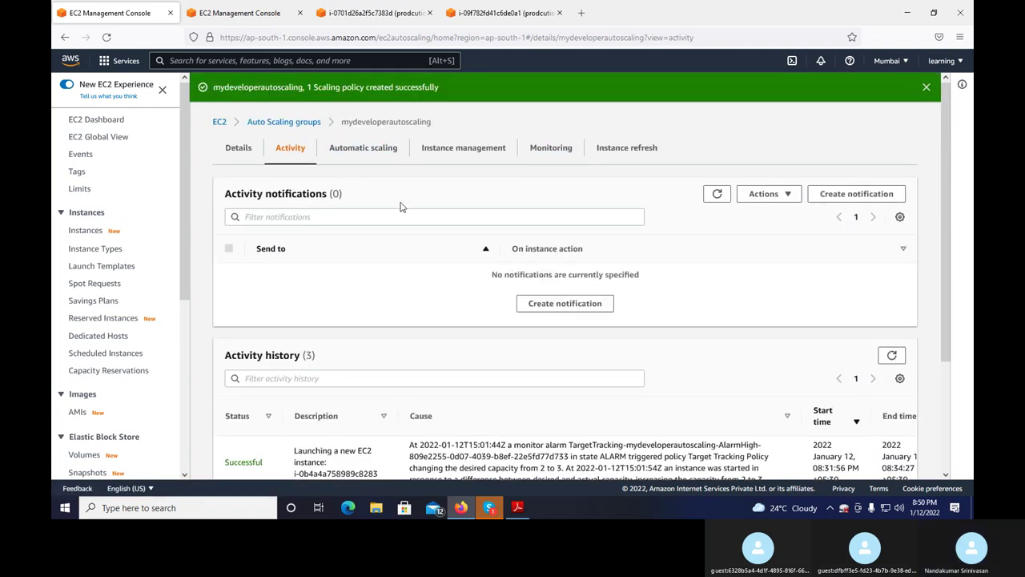
scroll(427, 260, down, 2)
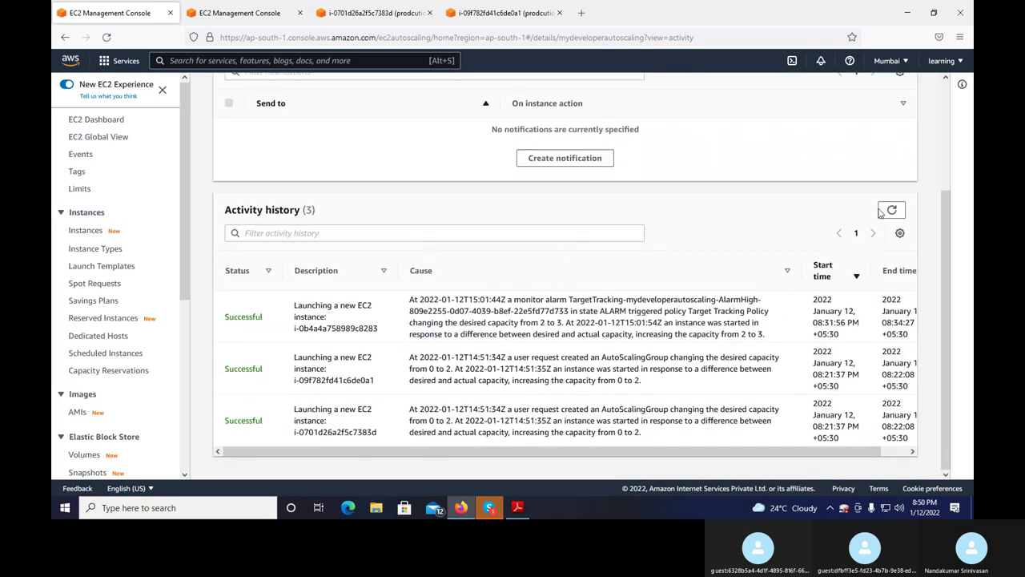
scroll(891, 213, up, 5)
scroll(709, 253, down, 2)
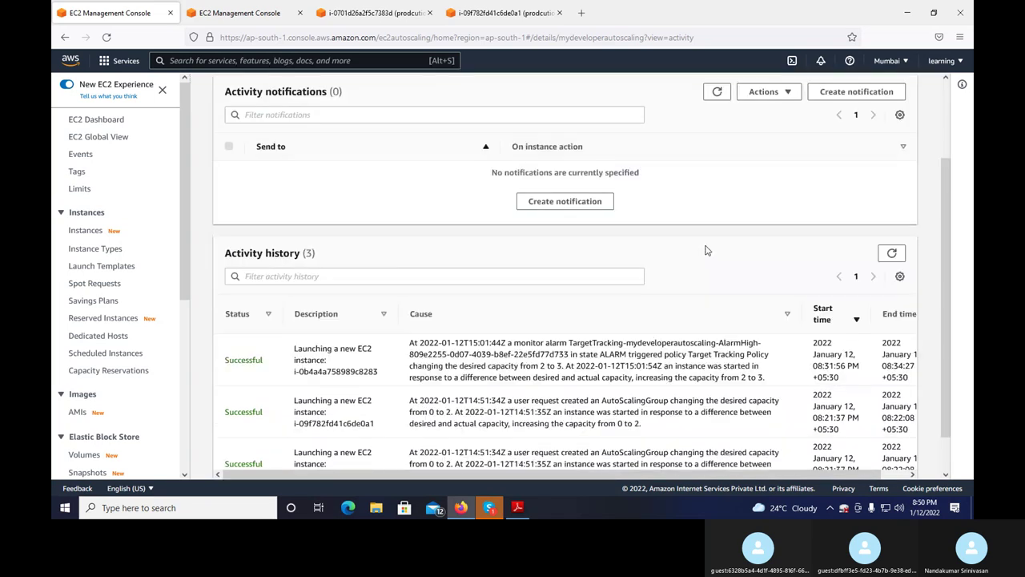
scroll(706, 250, down, 1)
scroll(891, 212, up, 3)
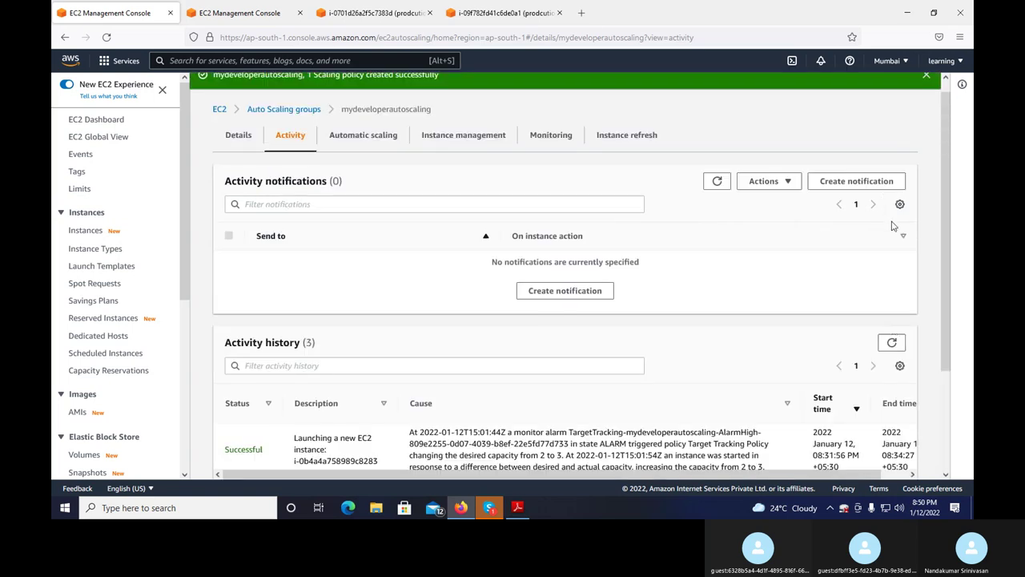
click(892, 342)
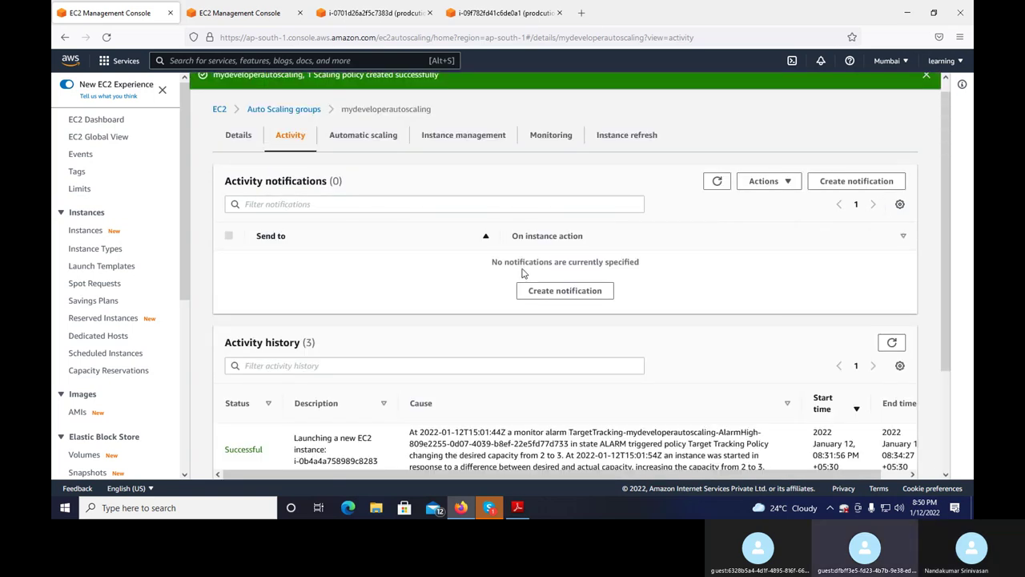
scroll(465, 257, down, 2)
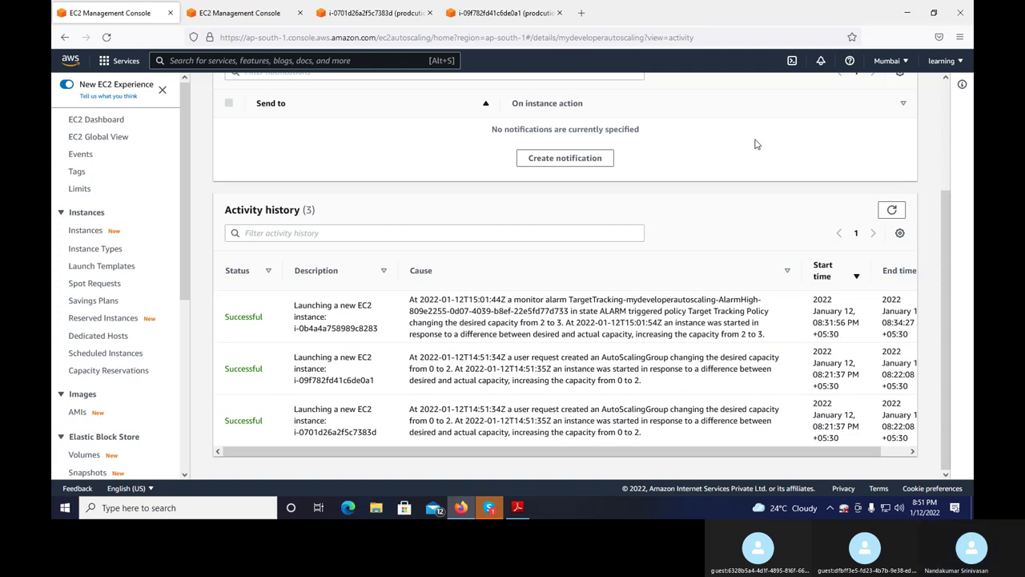
scroll(754, 144, up, 3)
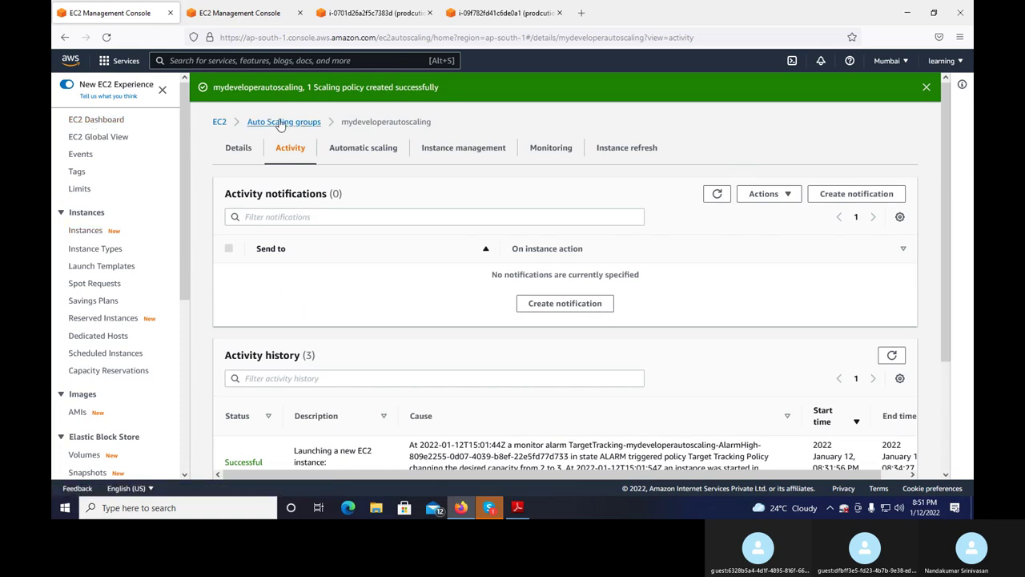
Step: Return to the Auto Scaling groups list and refresh it in both console tabs to check the group's capacity
scroll(136, 350, down, 4)
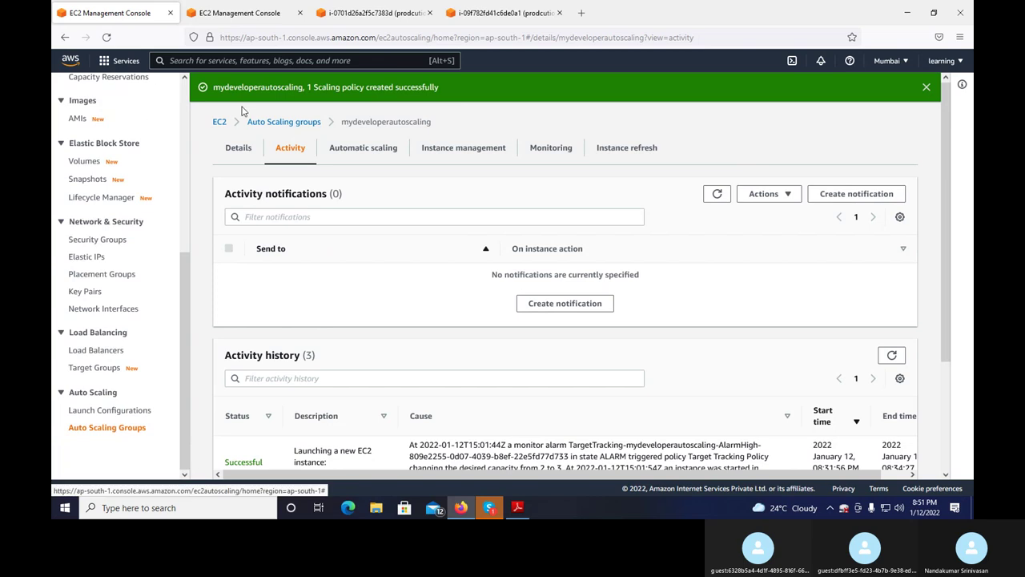
click(106, 428)
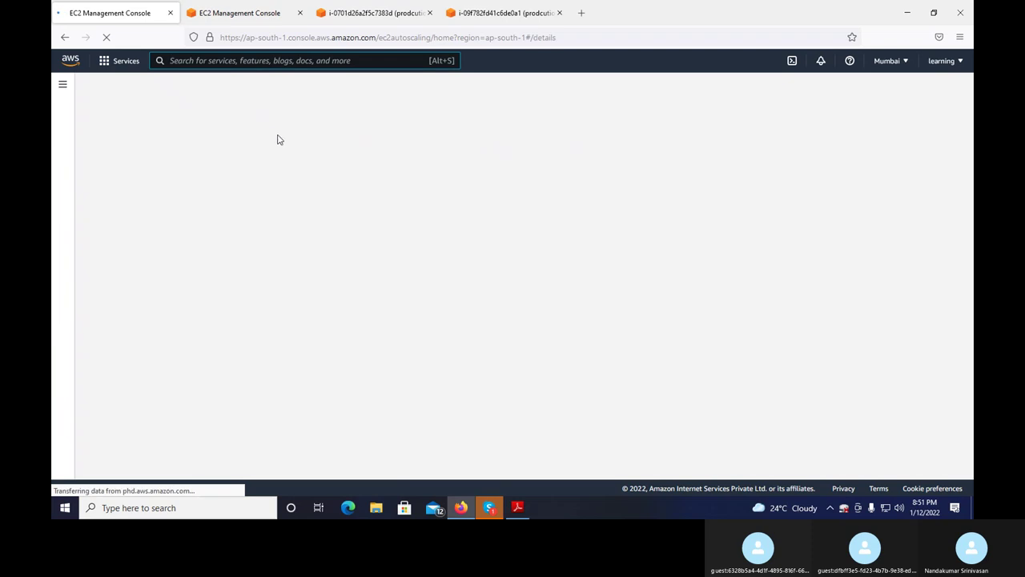
click(657, 125)
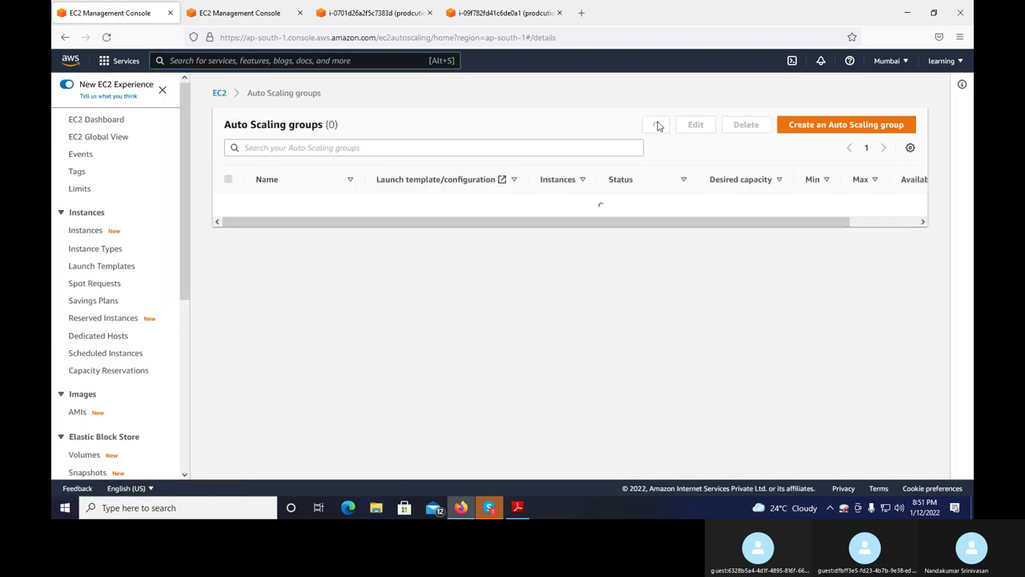
click(656, 125)
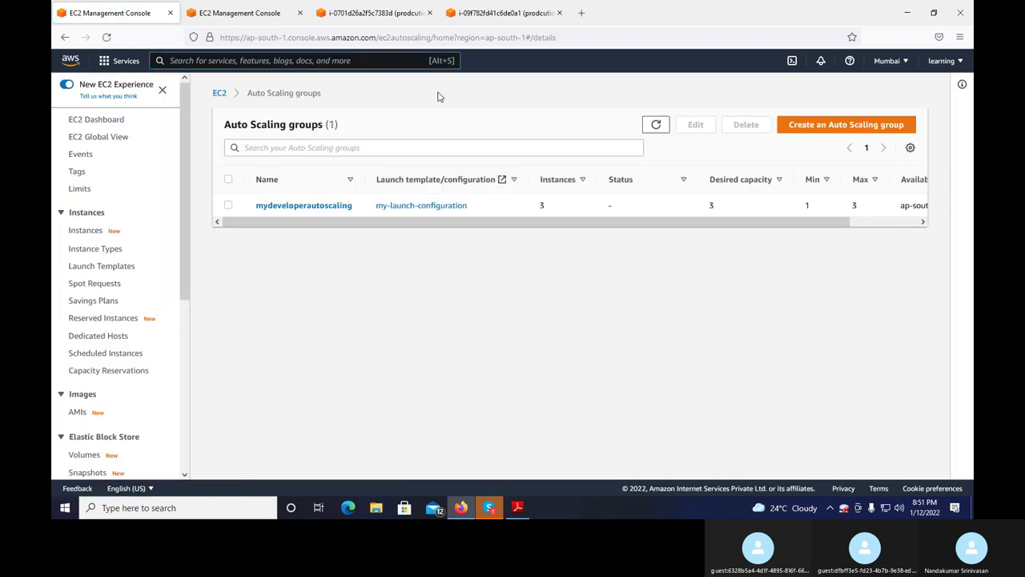
click(225, 8)
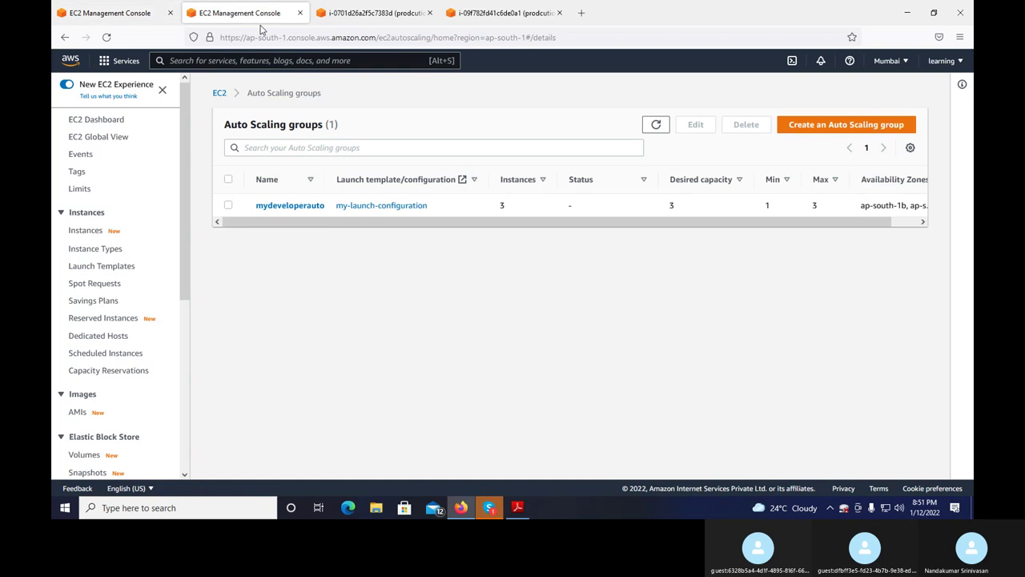
click(656, 126)
Step: Open the Instances list in the second browser tab and refresh it repeatedly to check the servers' states
click(89, 232)
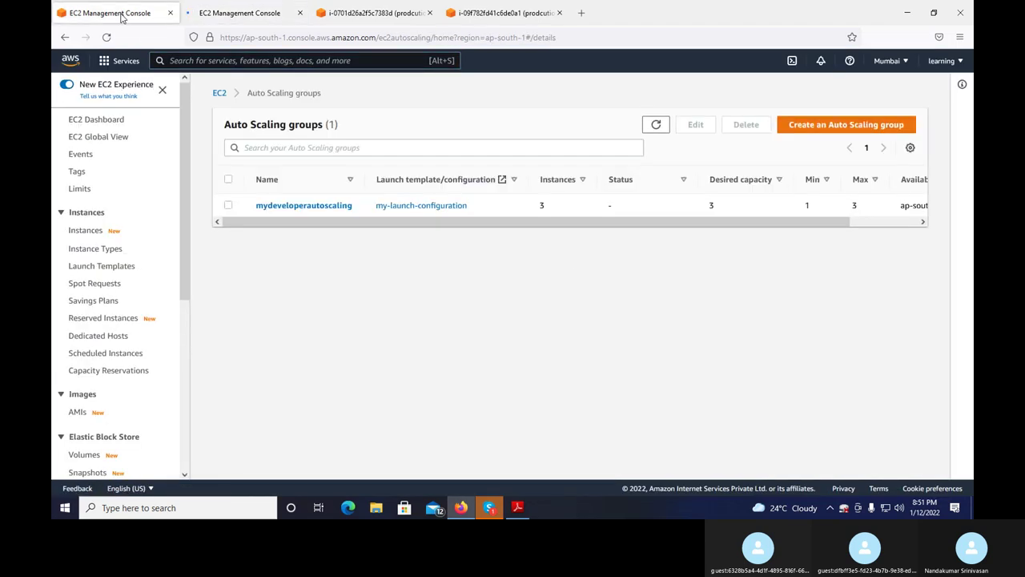
click(110, 13)
click(240, 13)
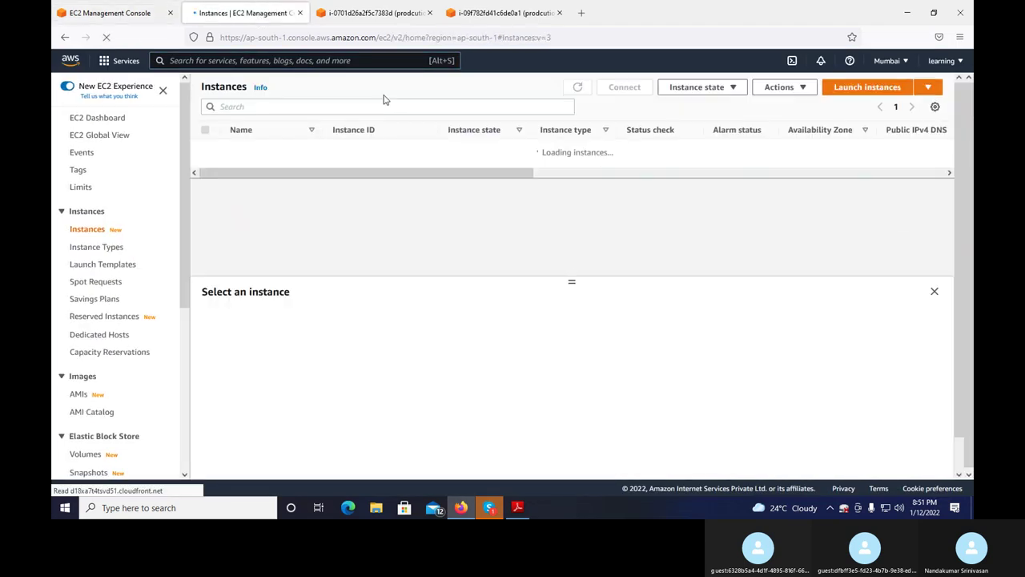
click(576, 87)
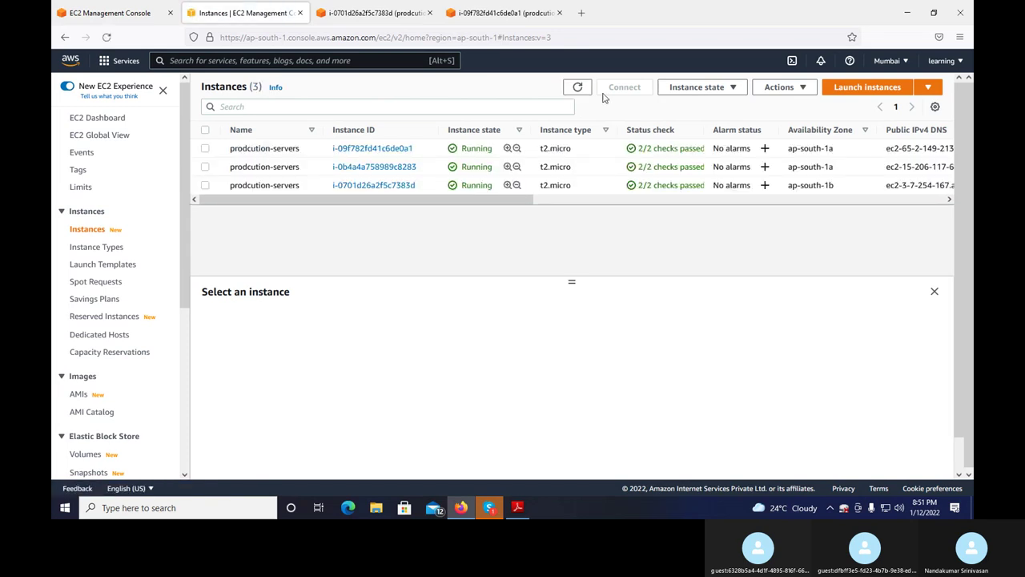
click(579, 88)
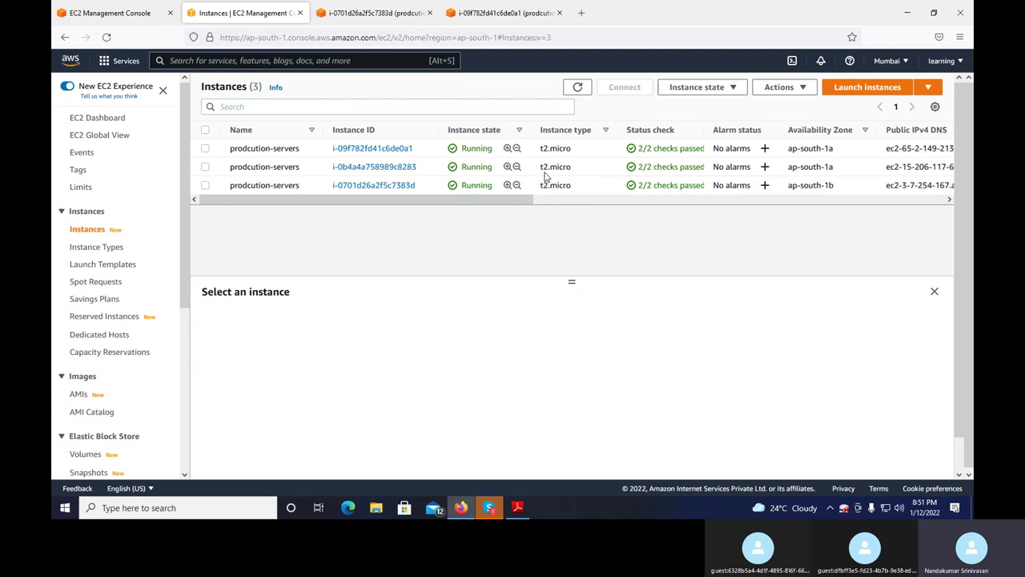
click(578, 88)
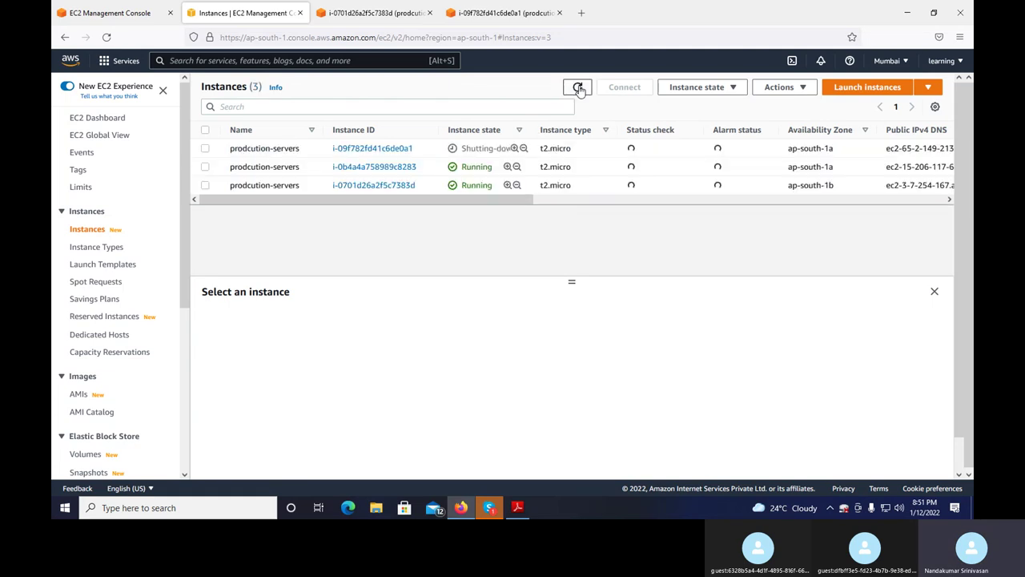
click(579, 88)
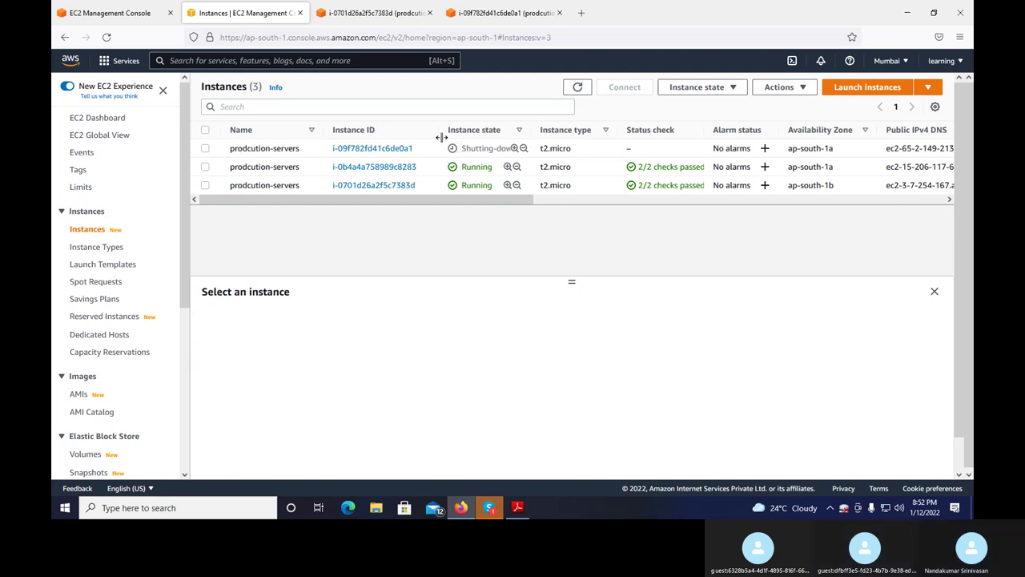
Step: In the first browser tab, refresh the Auto Scaling groups list to compare the group's instance count with its desired capacity
click(116, 12)
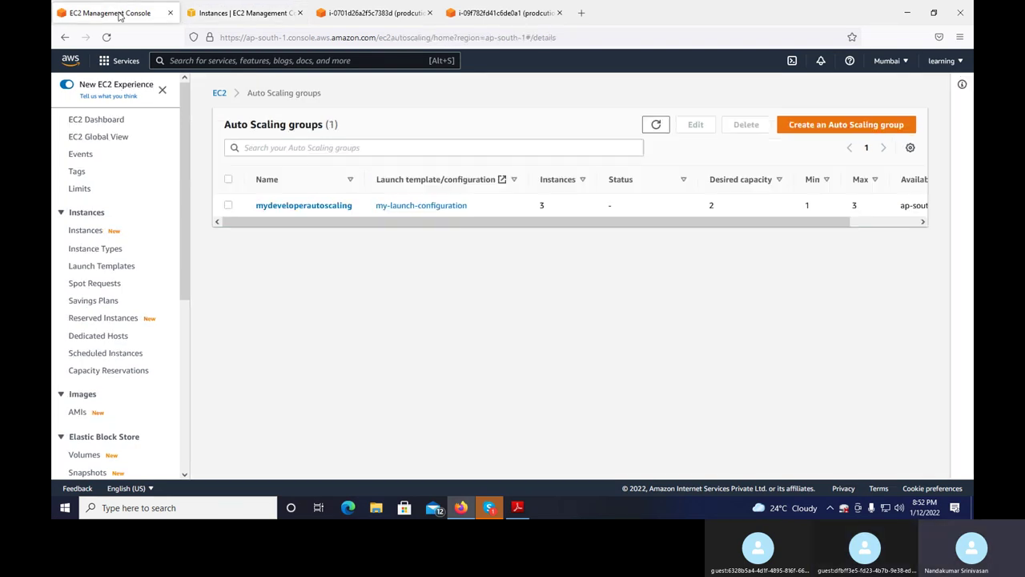
click(656, 126)
click(657, 124)
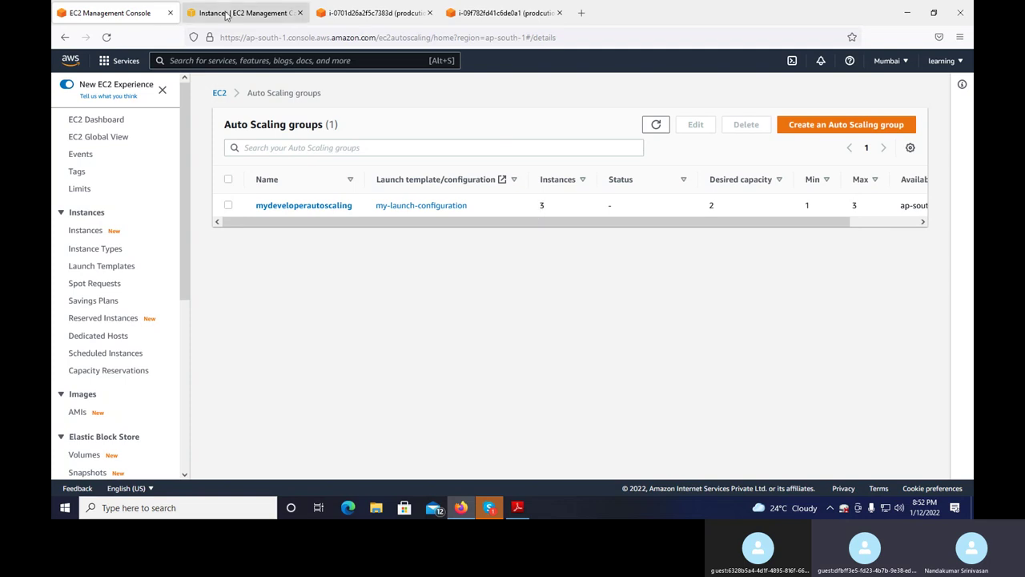
Step: Go back to the Instances list and refresh it several times to follow the shutdown of instance i-09f782fd41c6de0a1
click(228, 14)
click(580, 88)
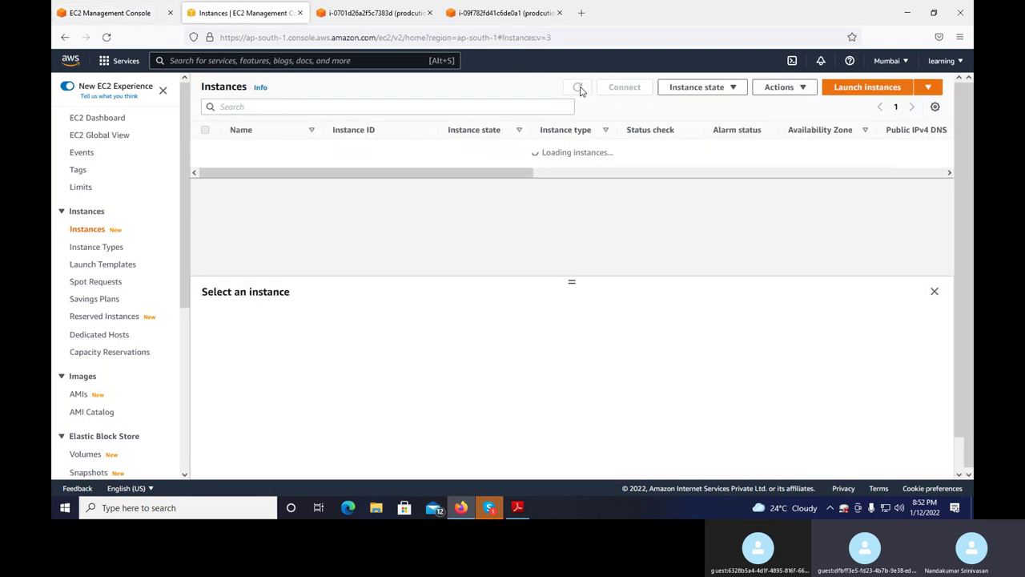
click(578, 88)
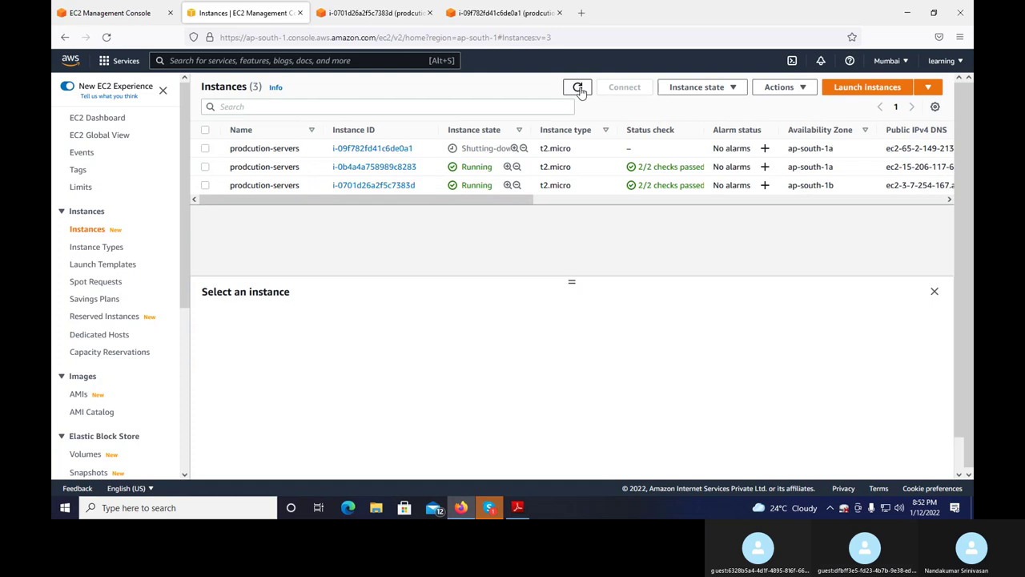
click(578, 89)
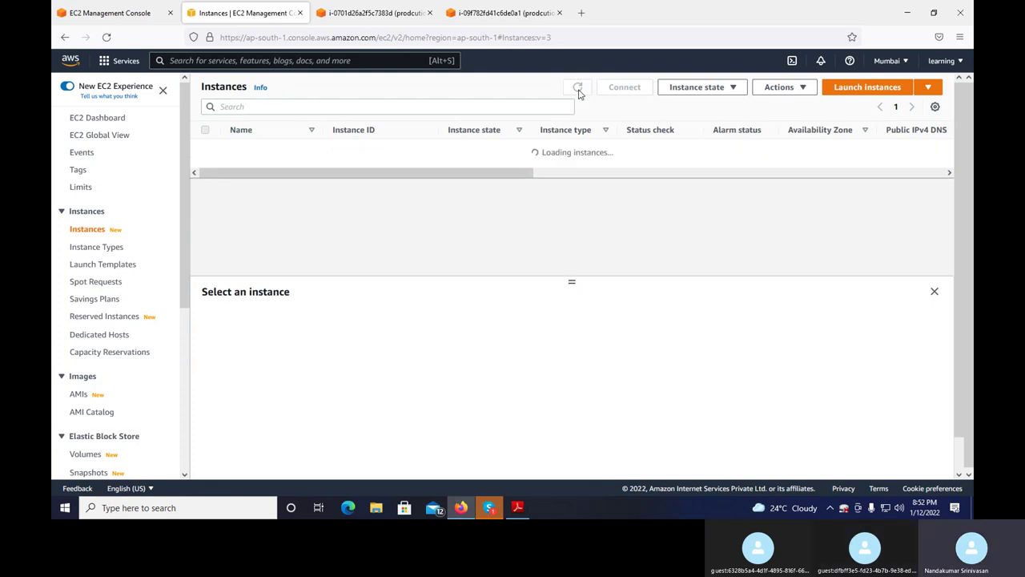
click(579, 88)
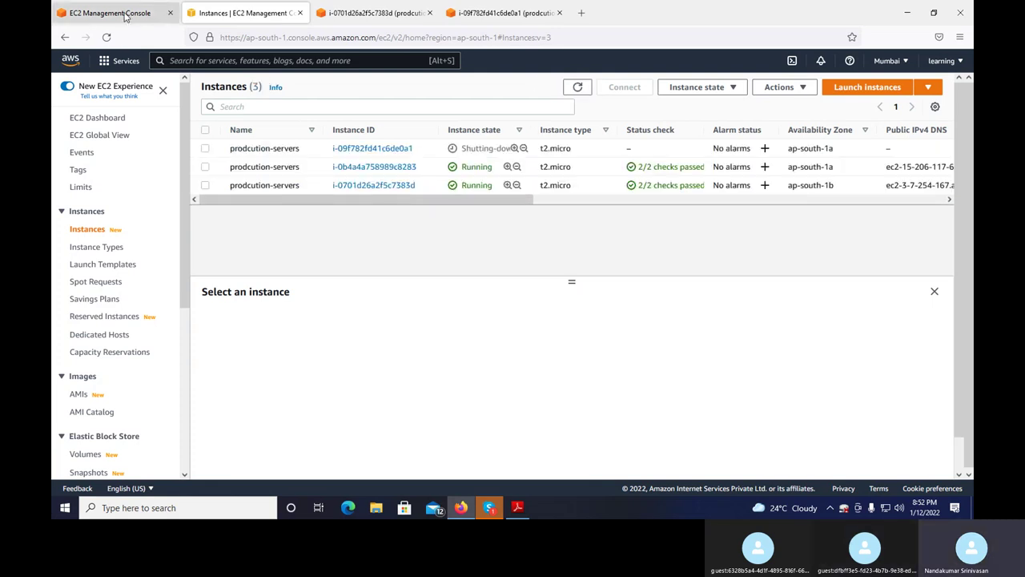
Step: Refresh the Auto Scaling groups and Instances lists alternately to check that the termination is reflected in the group's instance count
click(125, 14)
click(657, 126)
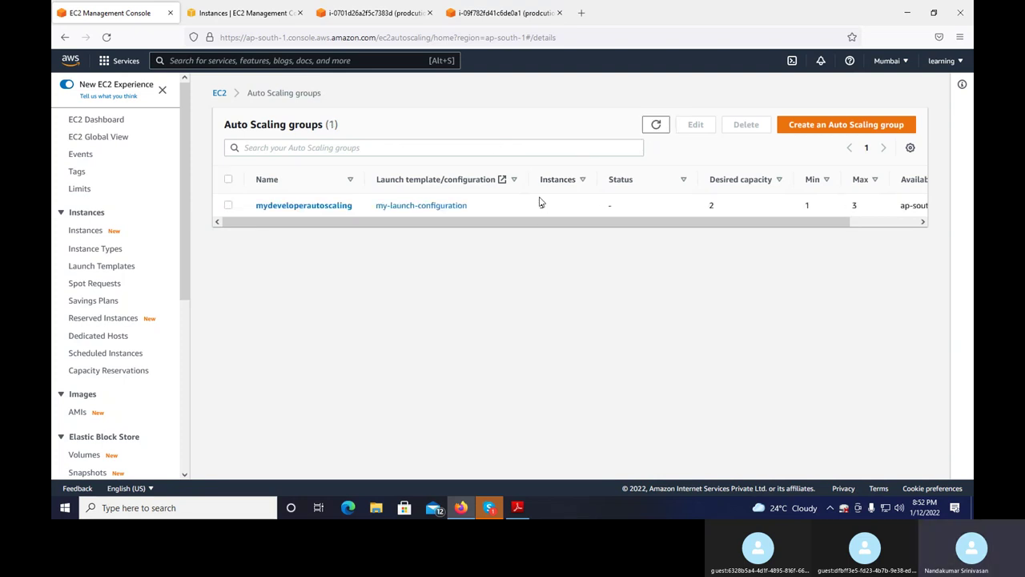
click(262, 16)
click(578, 88)
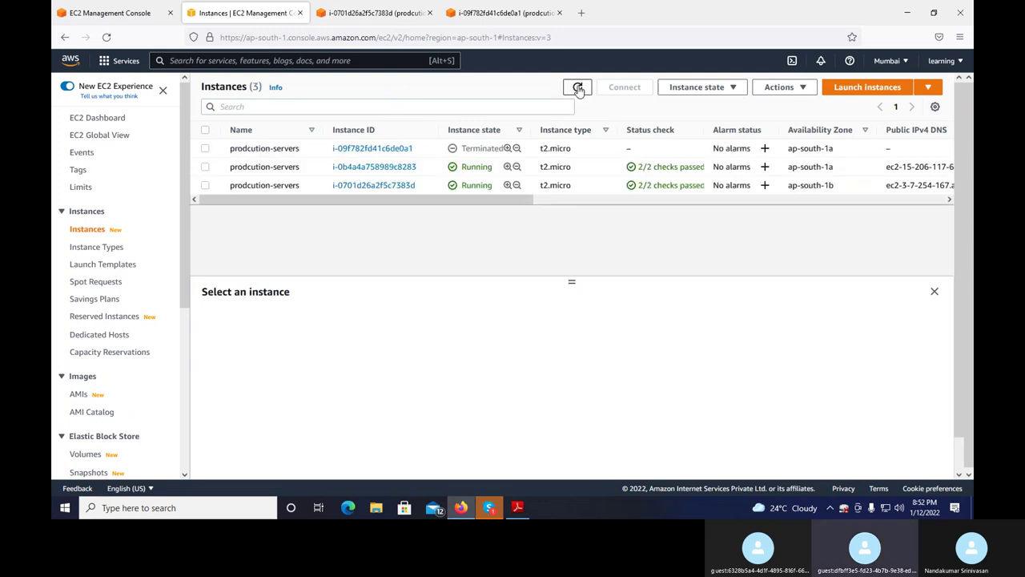
click(578, 89)
click(578, 88)
key(ctrl+Page_Up)
click(656, 126)
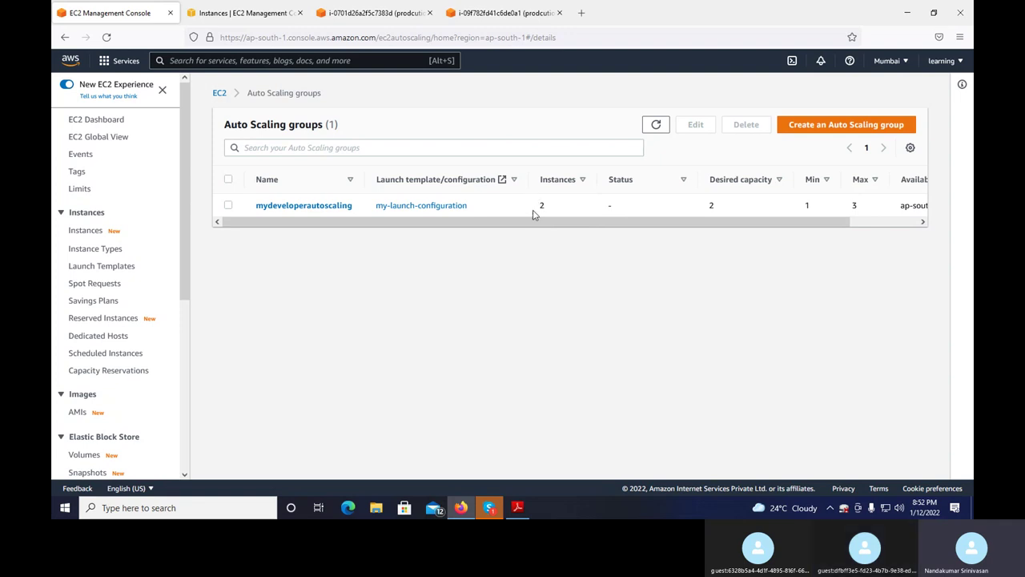
Step: In the second browser tab, open the Auto Scaling groups page in place of the Instances list
key(ctrl+Tab)
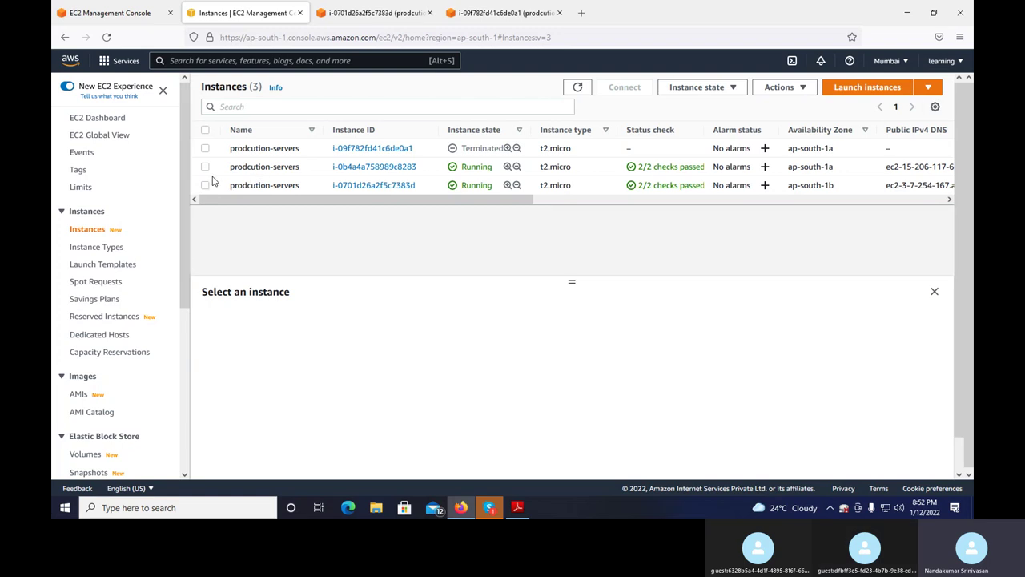
scroll(174, 407, down, 5)
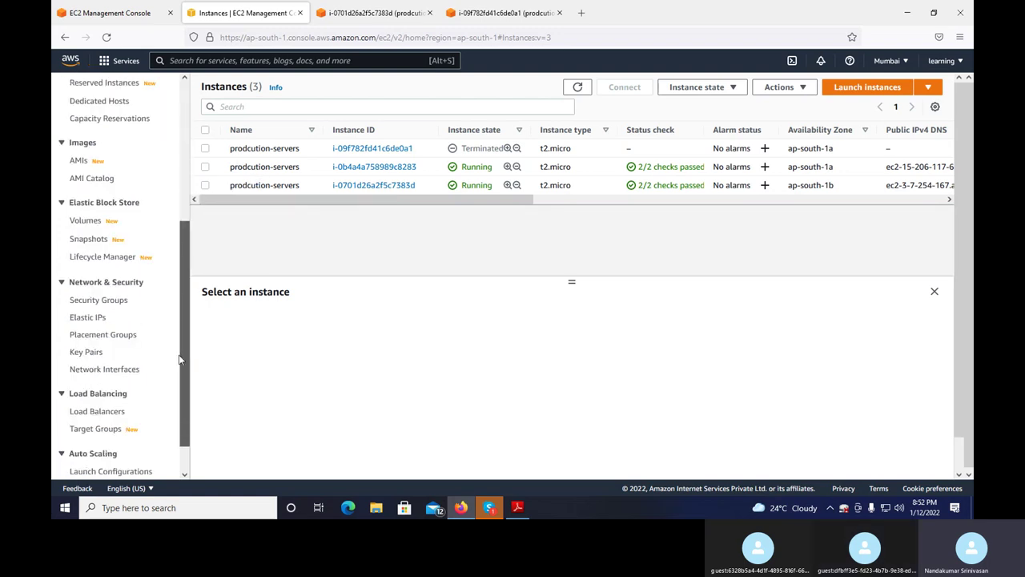
click(112, 450)
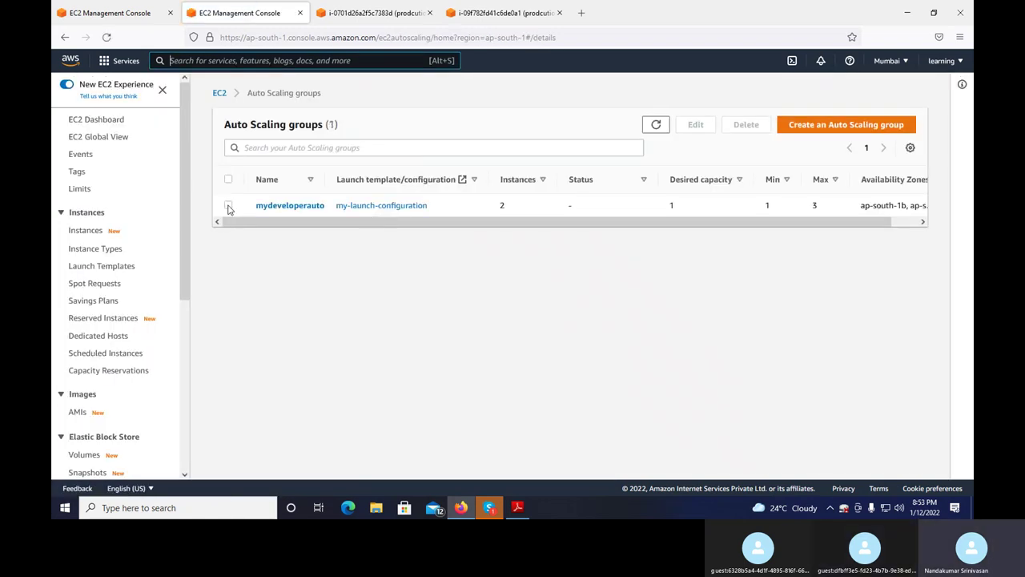
Step: Delete the mydeveloperautoscaling group with the confirmation text "delete", opening the Instances list in the first browser tab before confirming
click(229, 206)
click(746, 124)
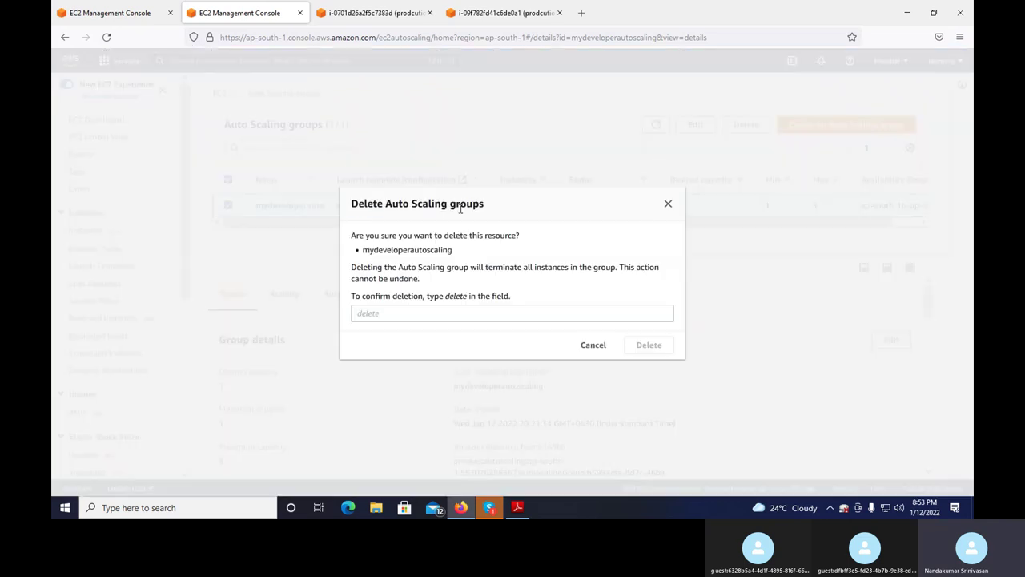
click(405, 317)
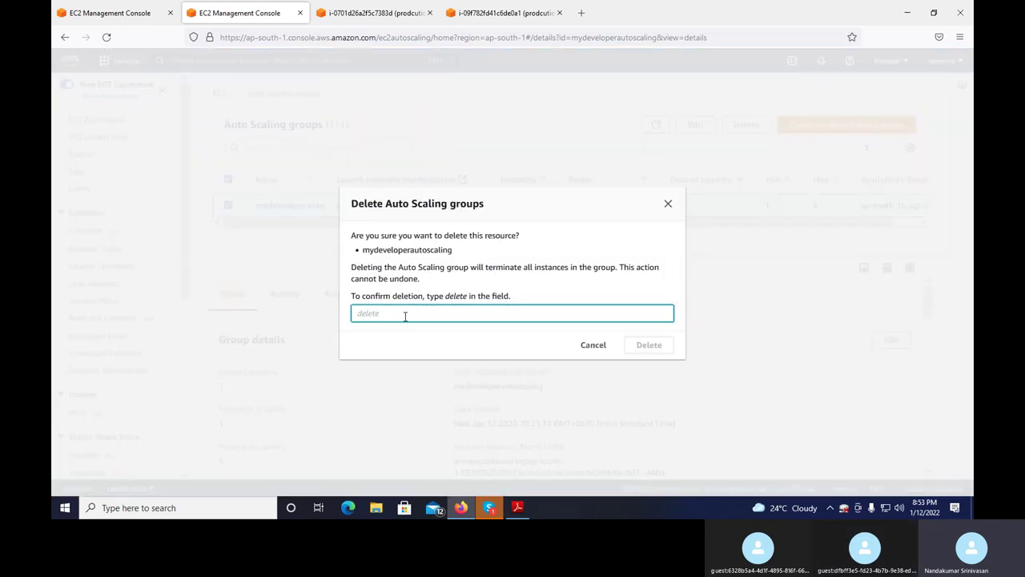
click(132, 13)
click(93, 232)
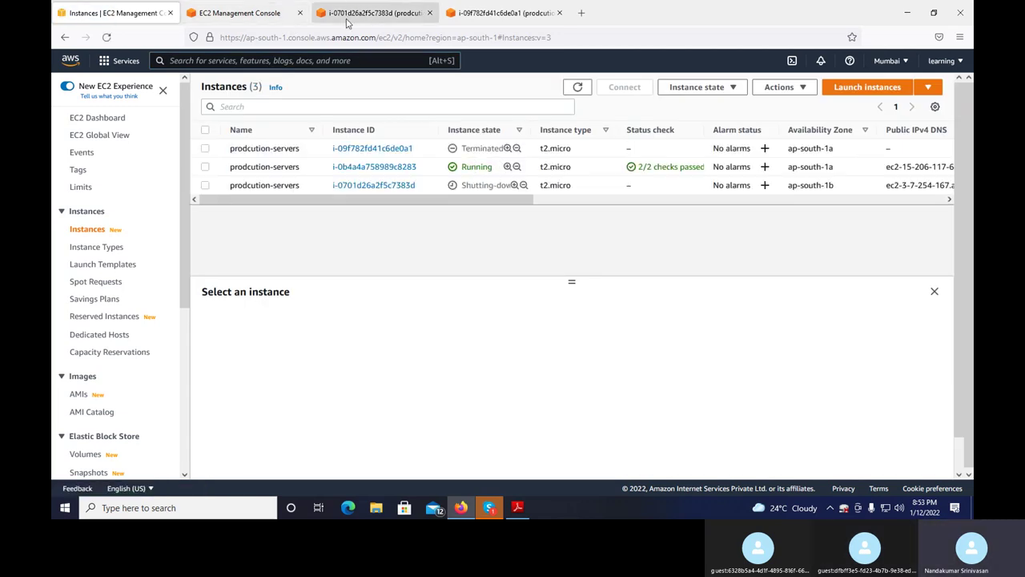
click(264, 13)
text(delete)
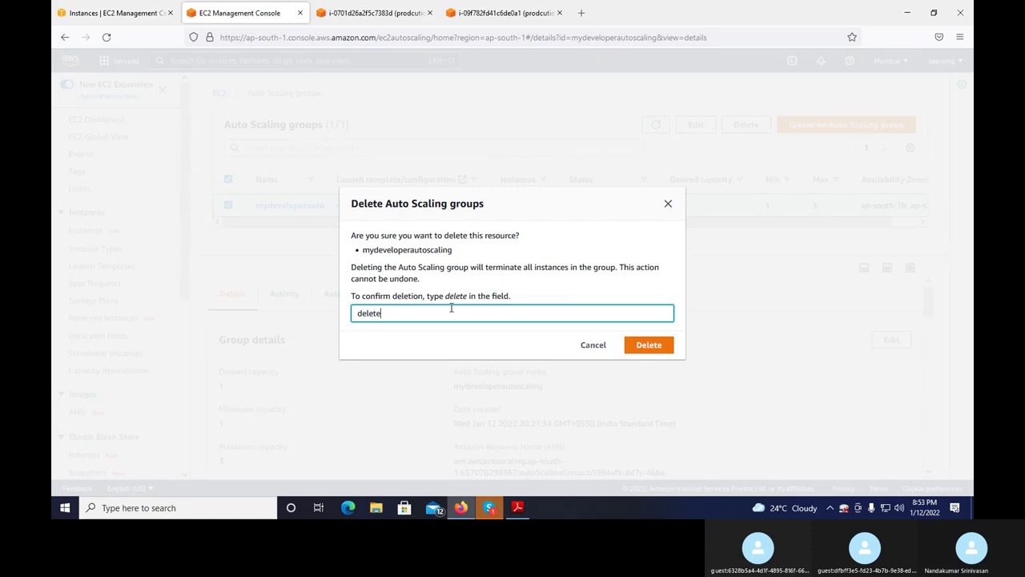
click(662, 346)
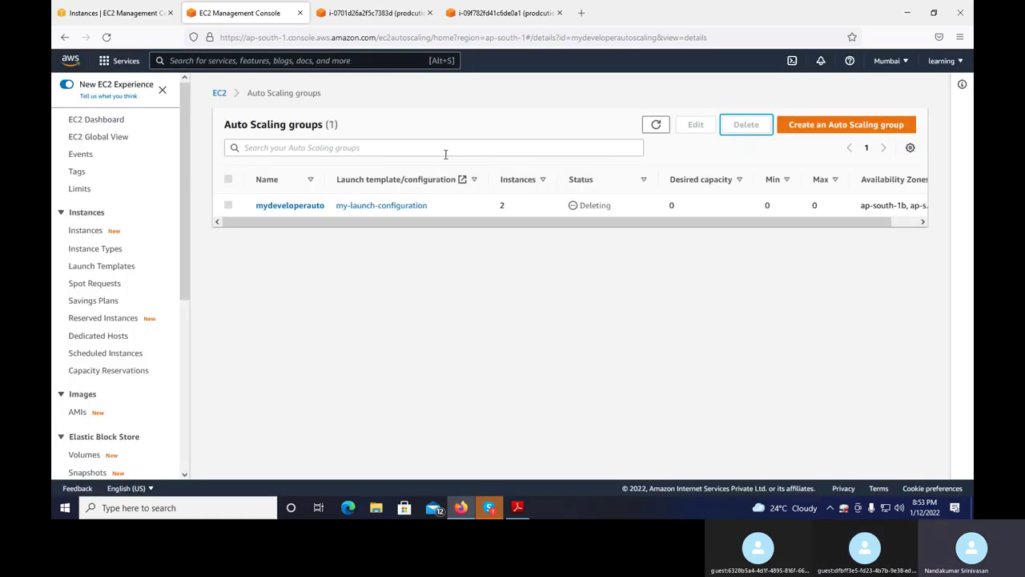
Step: Refresh the Instances list in the first browser tab several times to follow the termination of the deleted group's instances
click(112, 13)
click(580, 89)
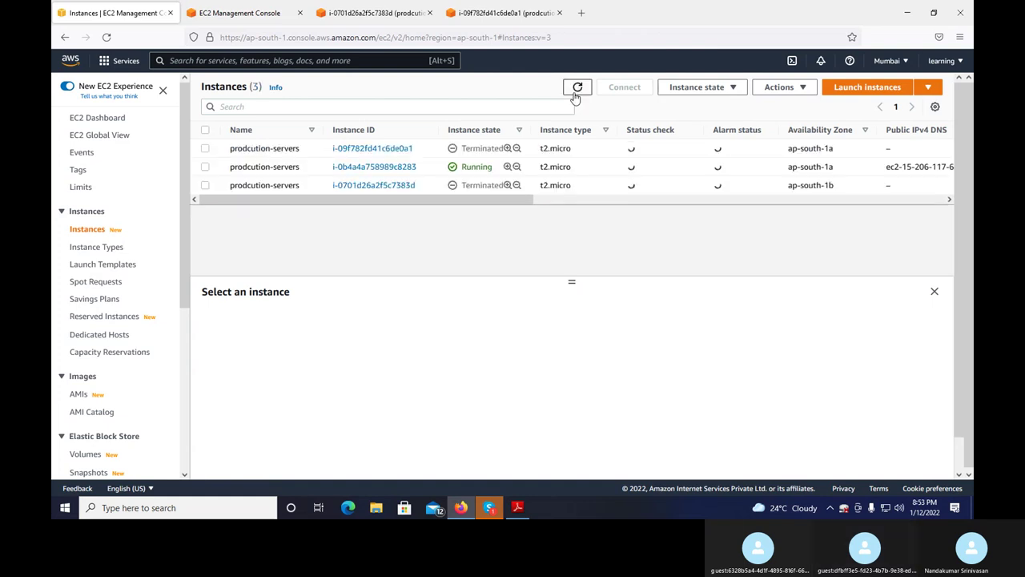
click(577, 85)
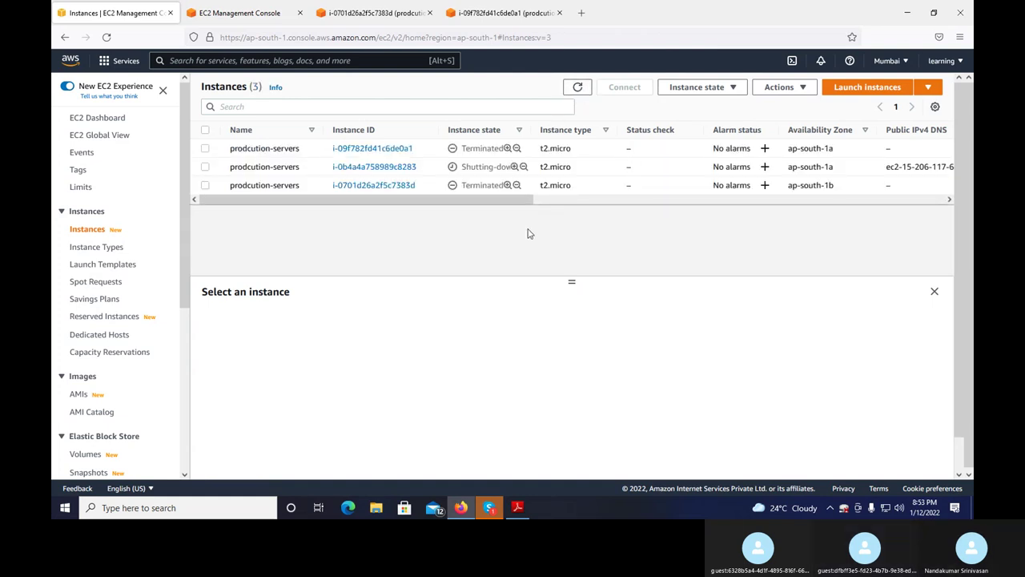
click(580, 88)
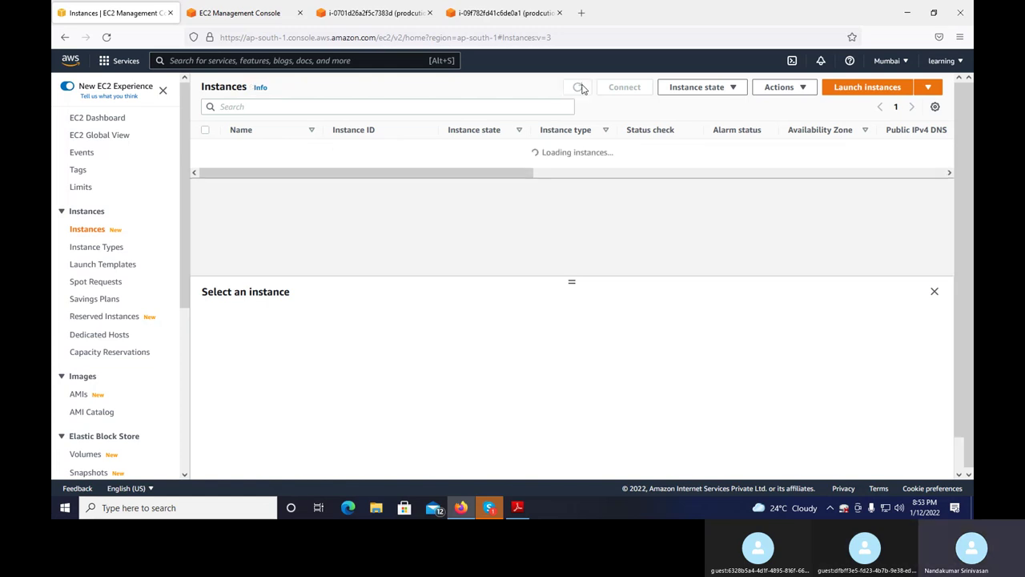
click(580, 88)
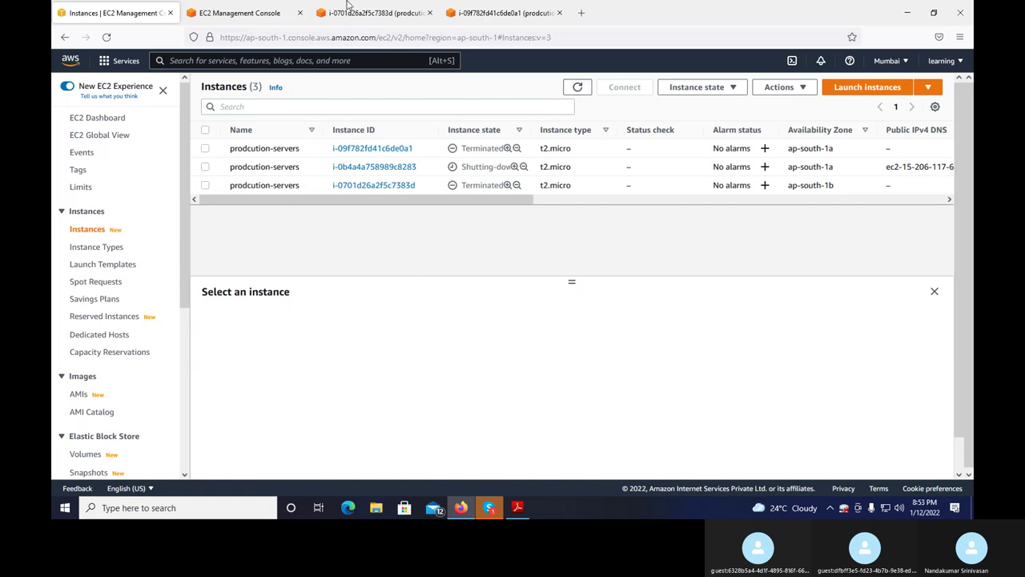
Step: Refresh the Auto Scaling groups list and the Instances list to compare the group's instance count with the state of instance i-0b4a4a758989c8283
click(234, 13)
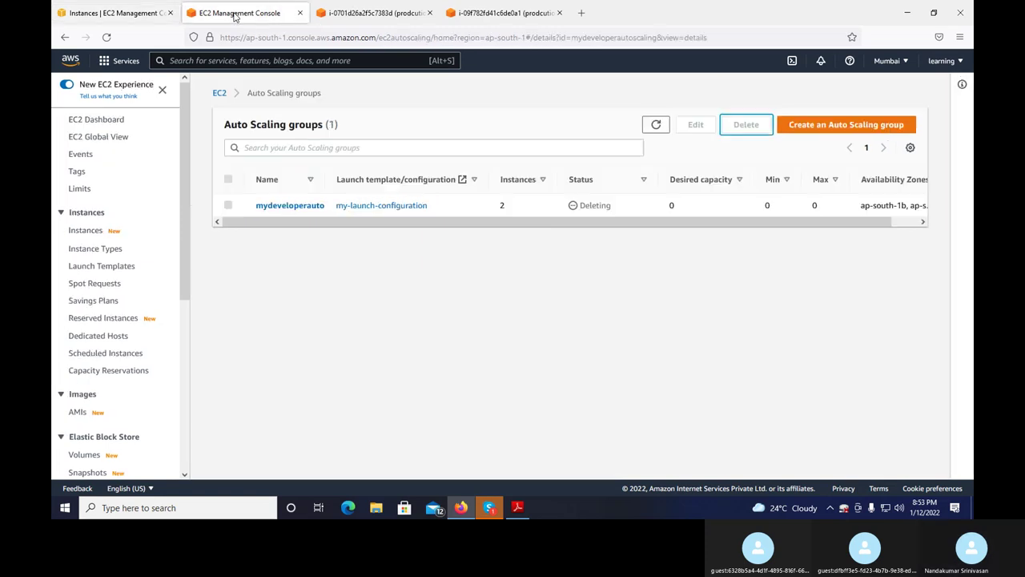
click(657, 127)
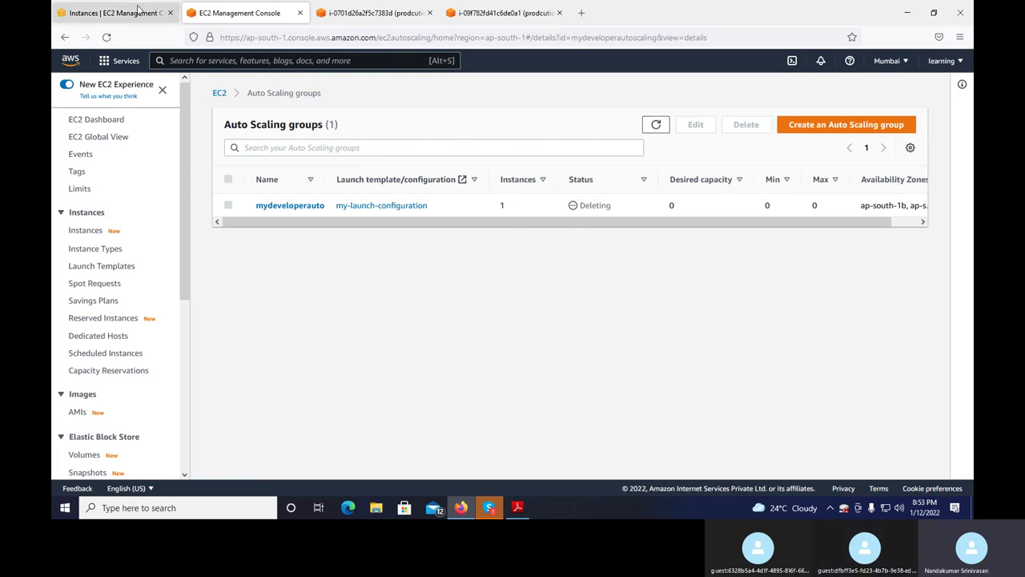
click(657, 126)
click(657, 126)
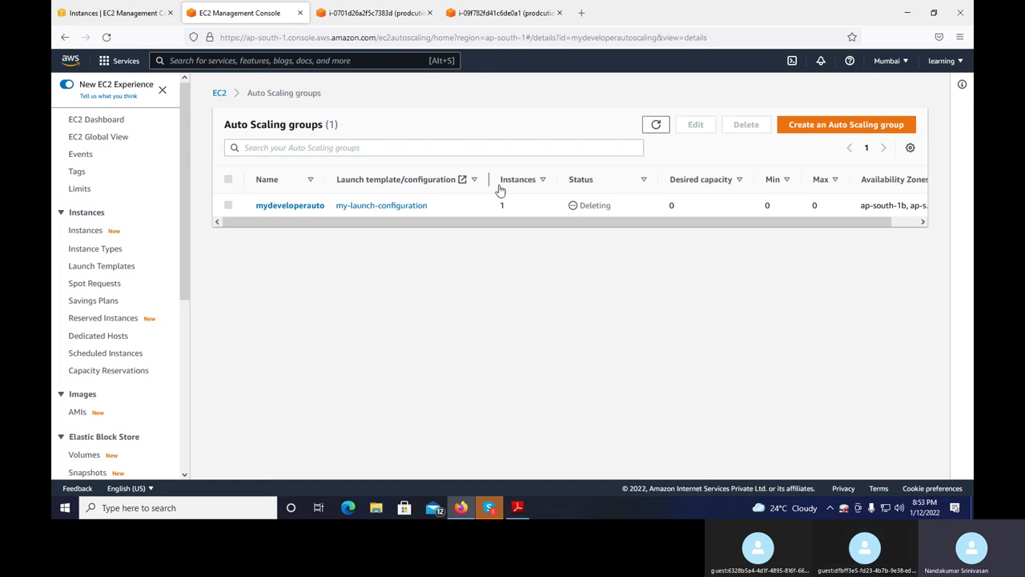
click(144, 16)
click(578, 88)
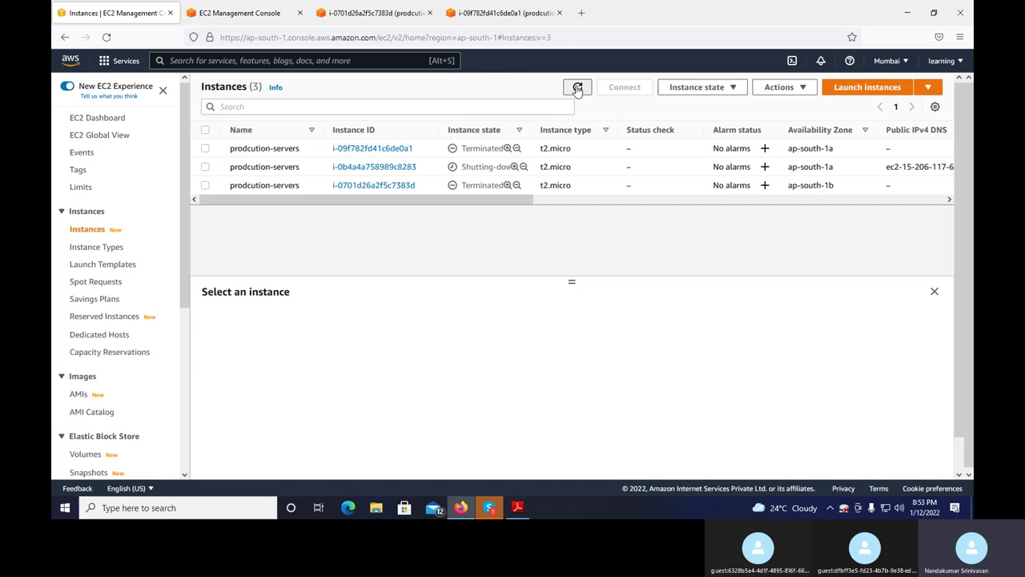
click(578, 88)
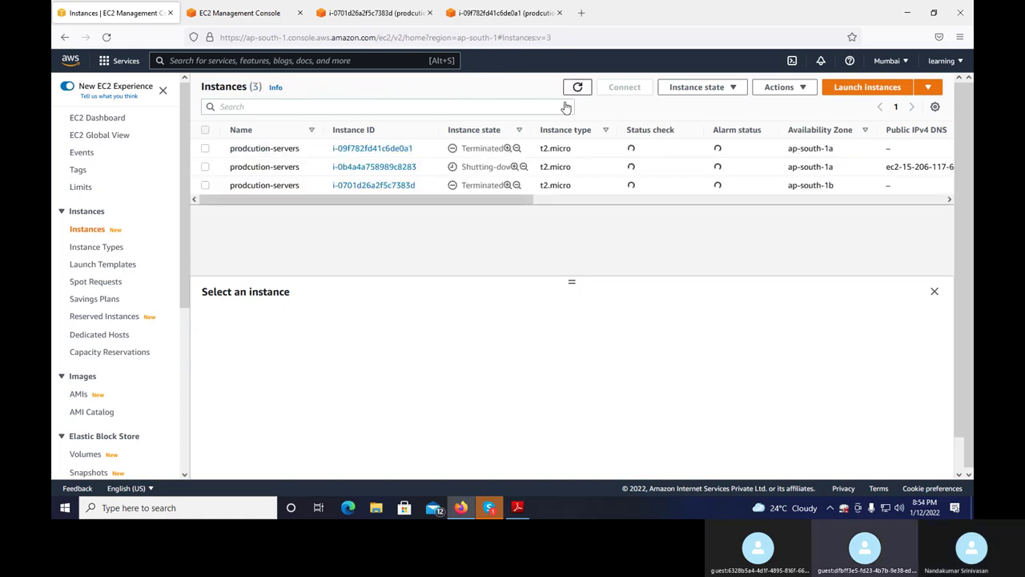
click(577, 88)
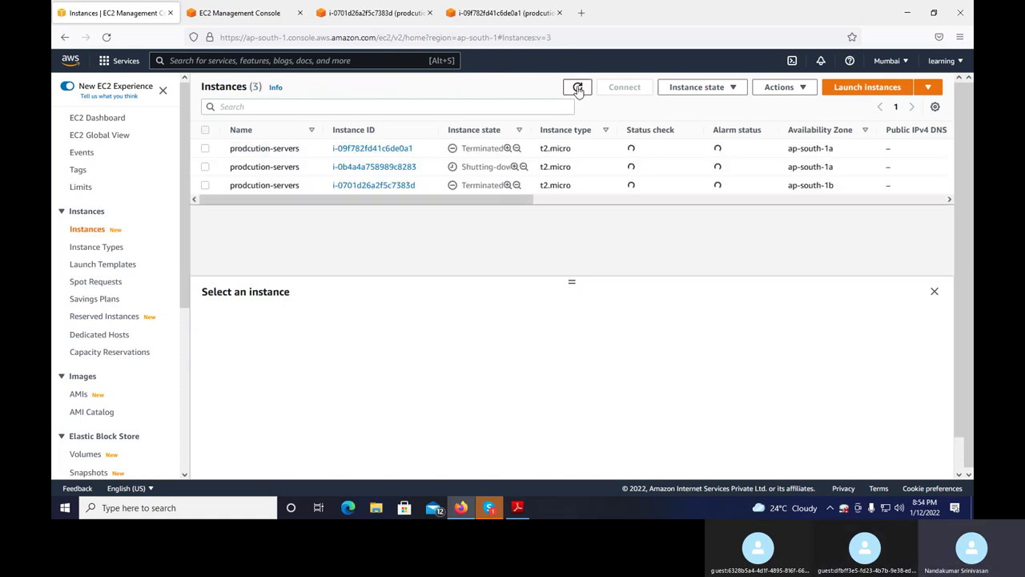
click(578, 88)
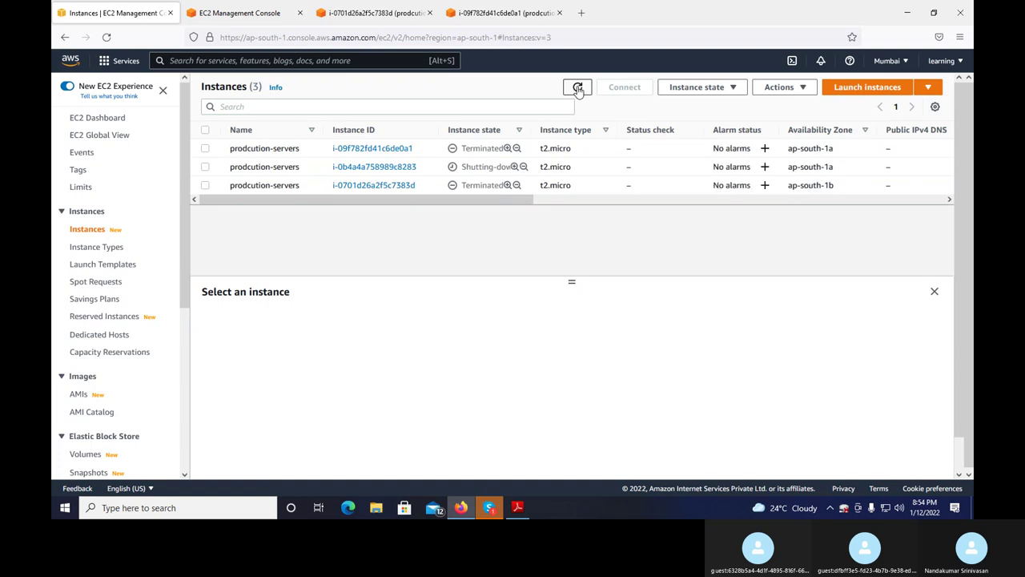
Step: Keep refreshing the Auto Scaling groups and Instances lists alternately to check whether the group's deletion has completed
click(263, 17)
click(654, 122)
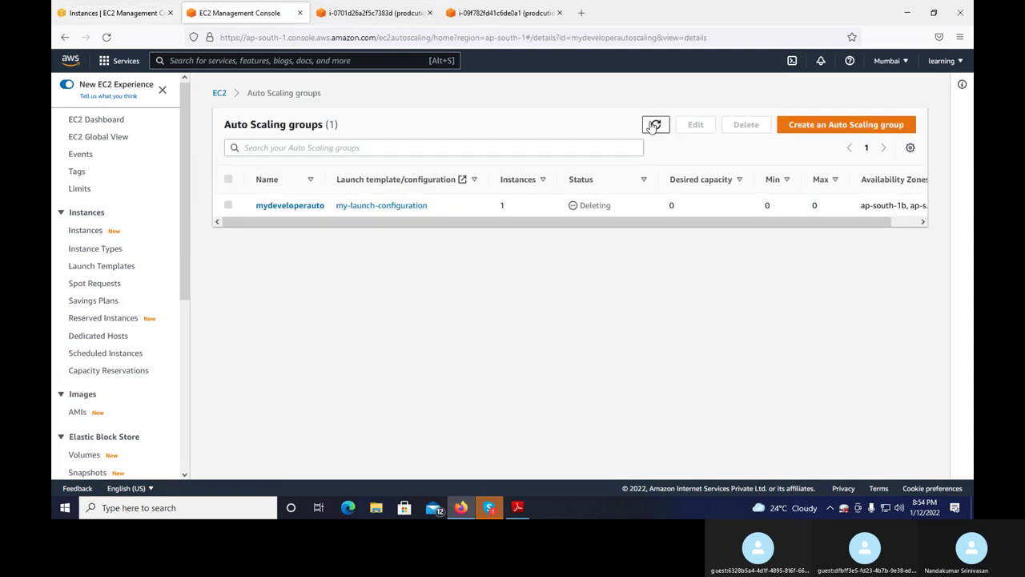
click(654, 122)
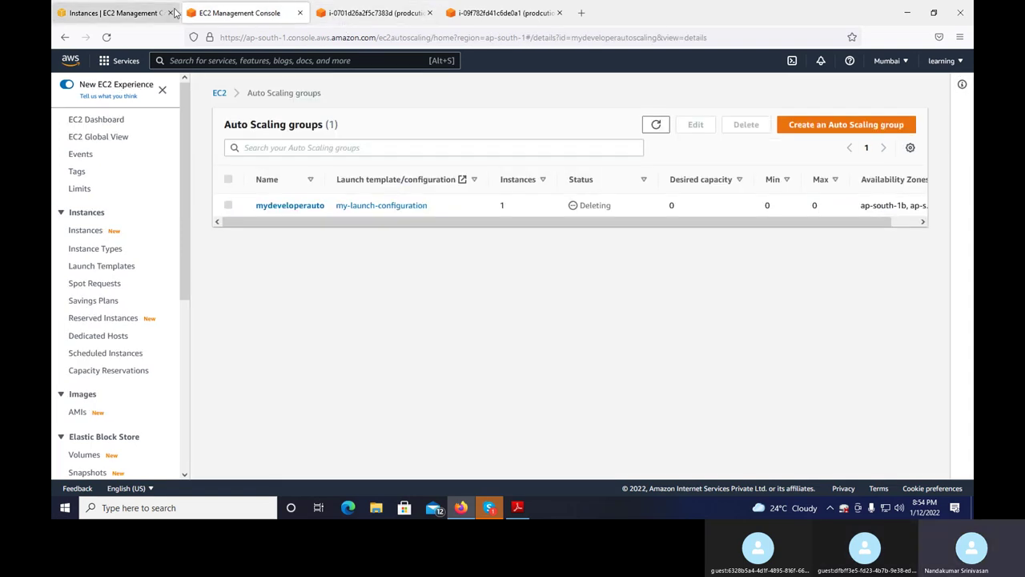
click(109, 13)
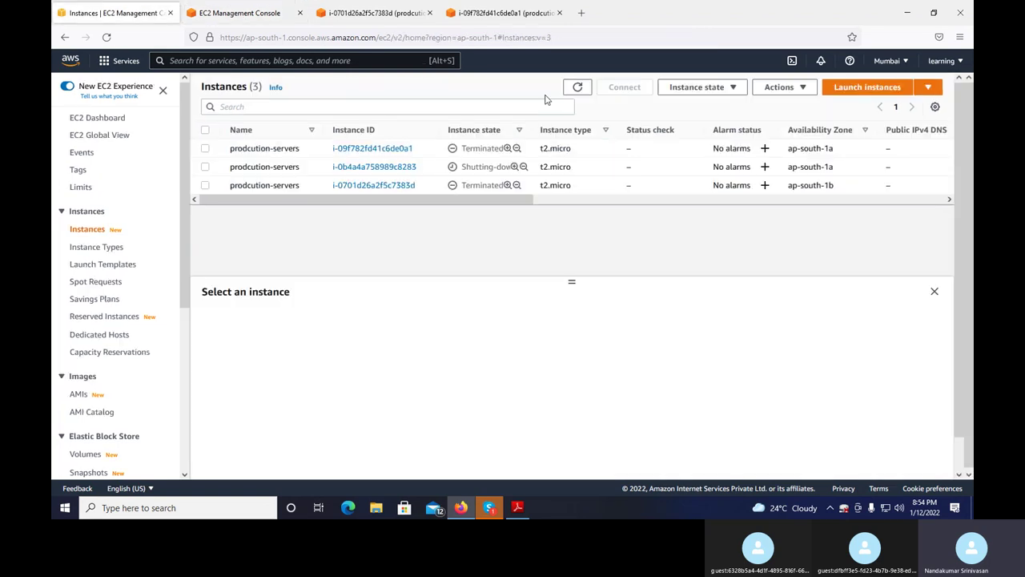
click(584, 89)
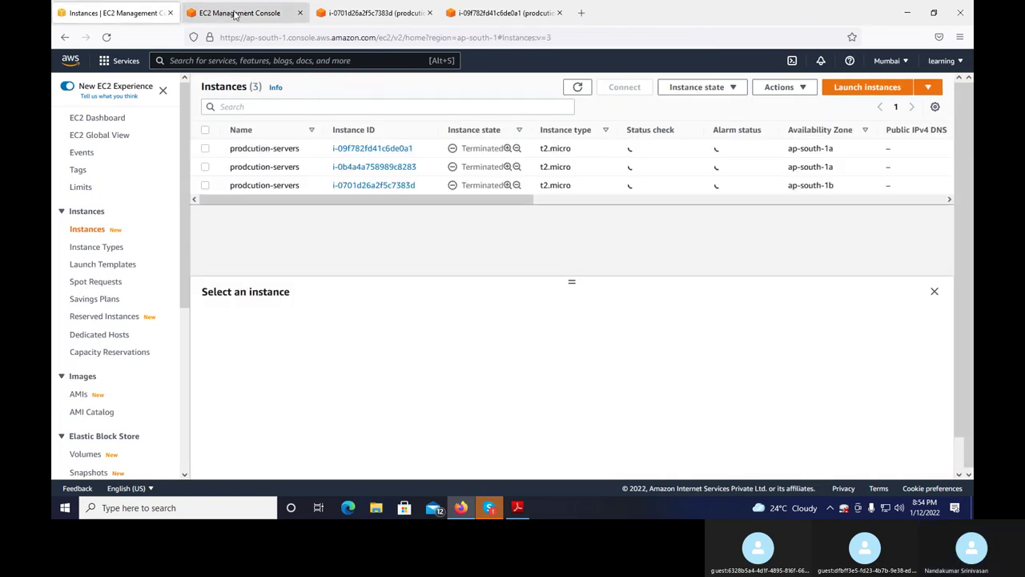
click(240, 14)
click(656, 124)
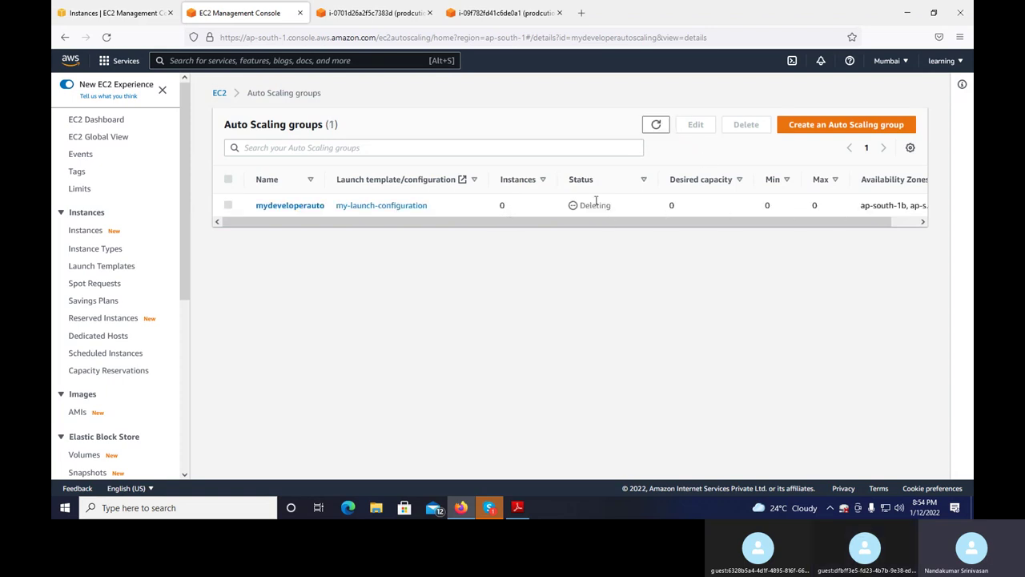
click(656, 124)
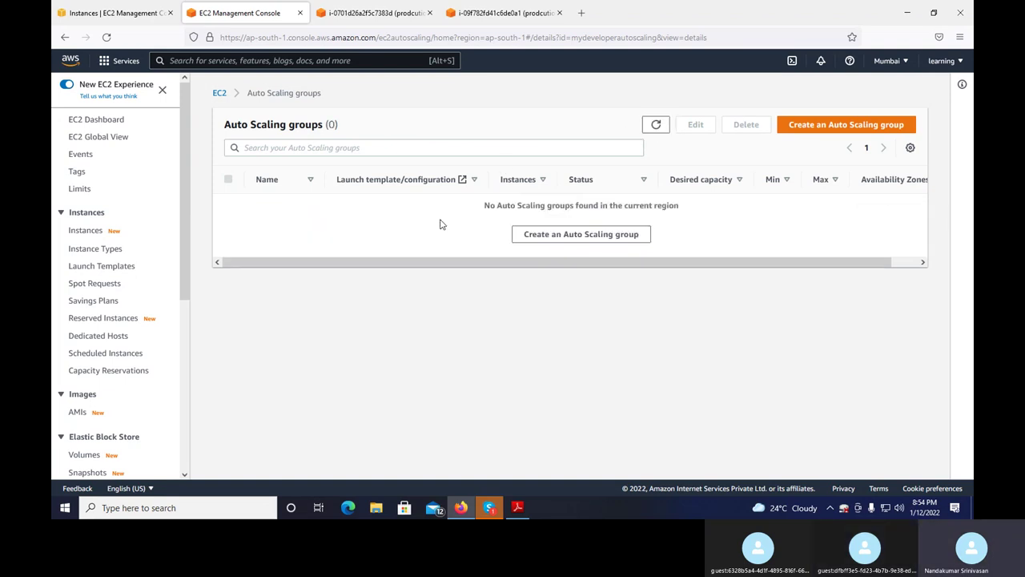
Step: Open the Launch Configurations page and delete my-launch-configuration
scroll(165, 339, down, 5)
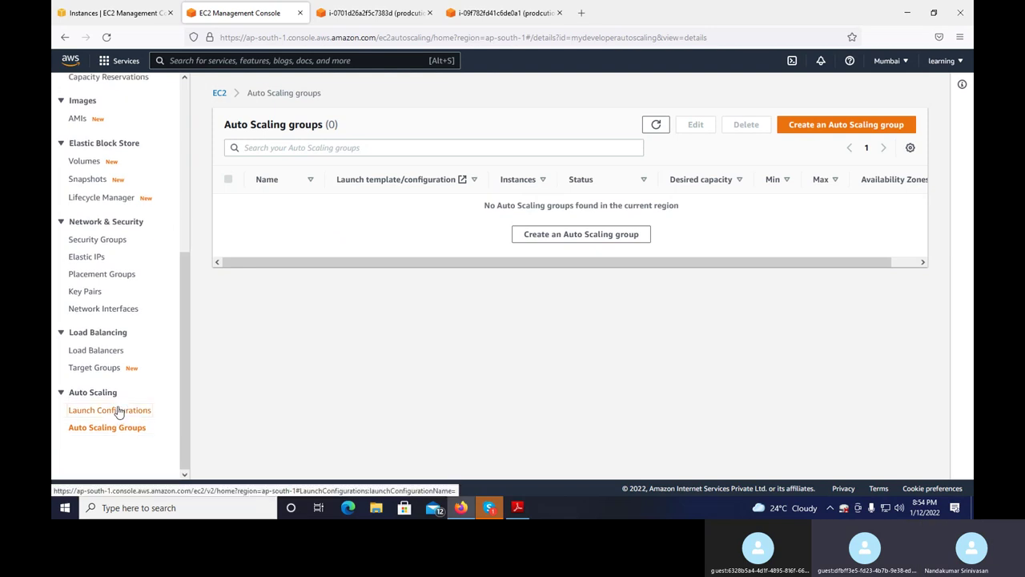
click(120, 418)
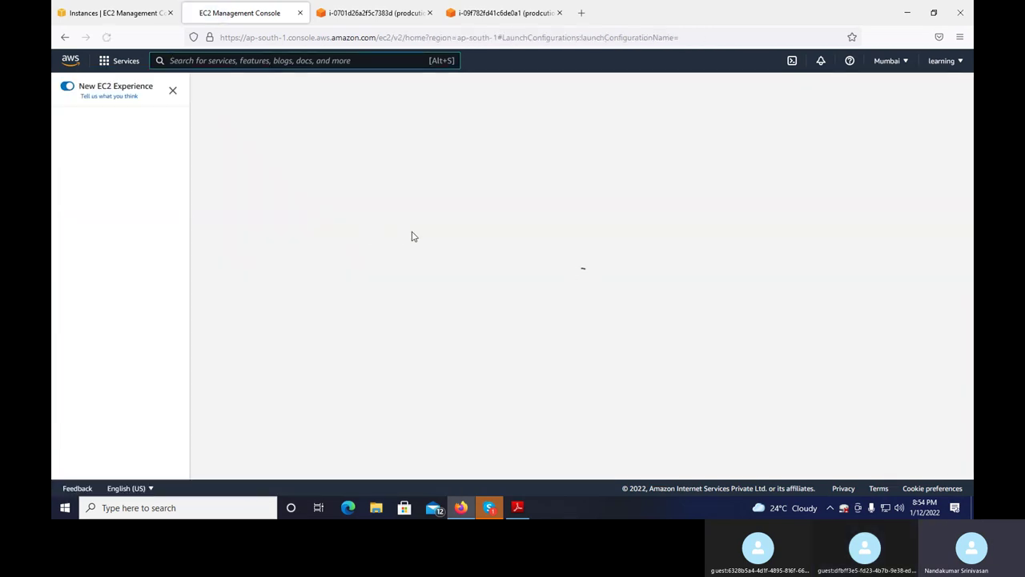
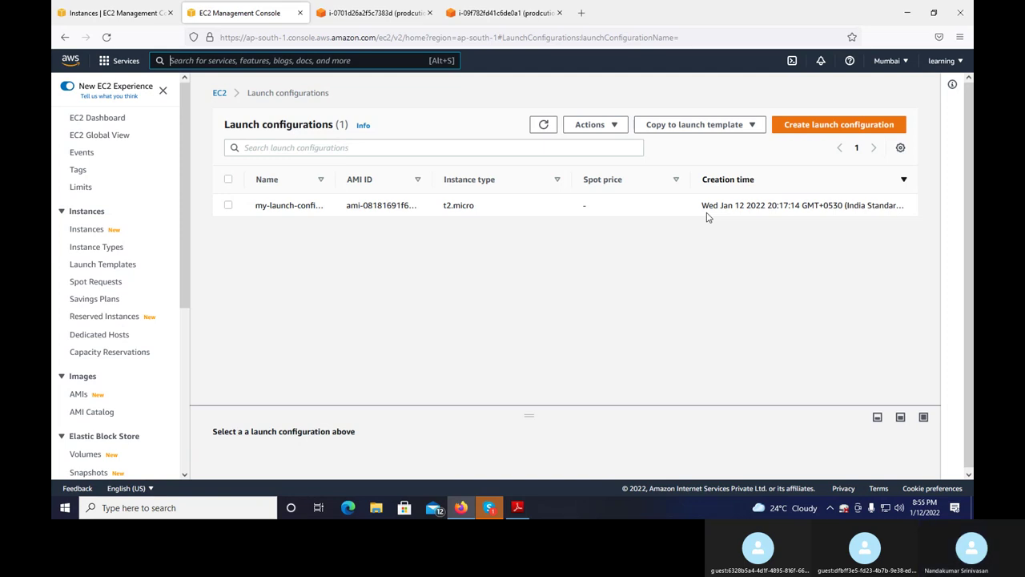
click(229, 207)
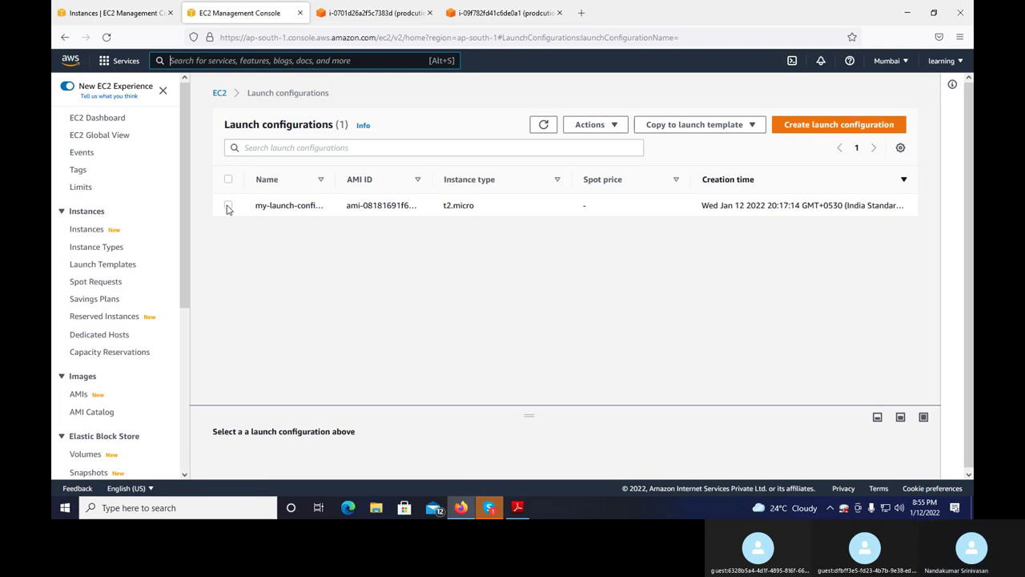
click(603, 126)
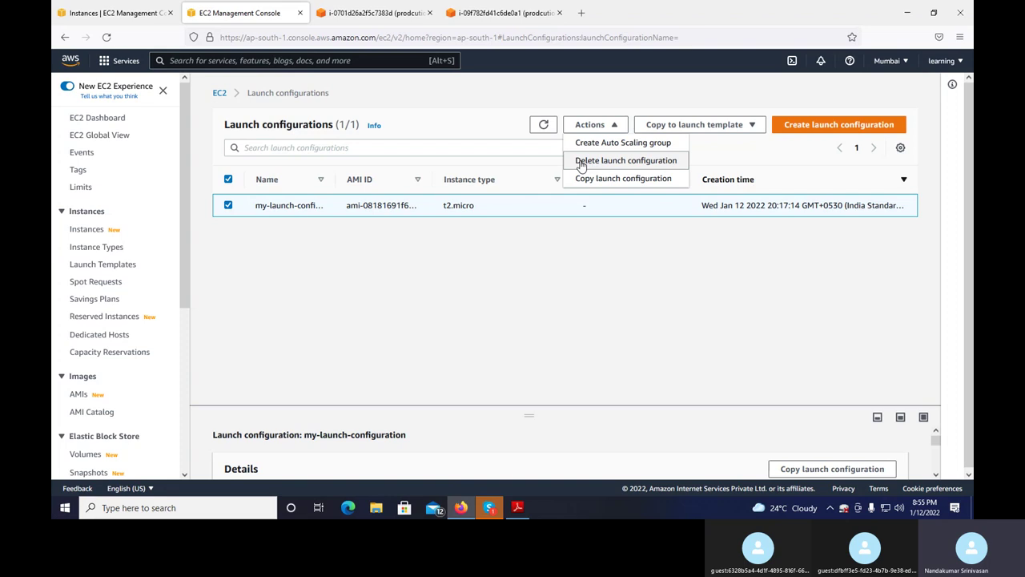
click(606, 161)
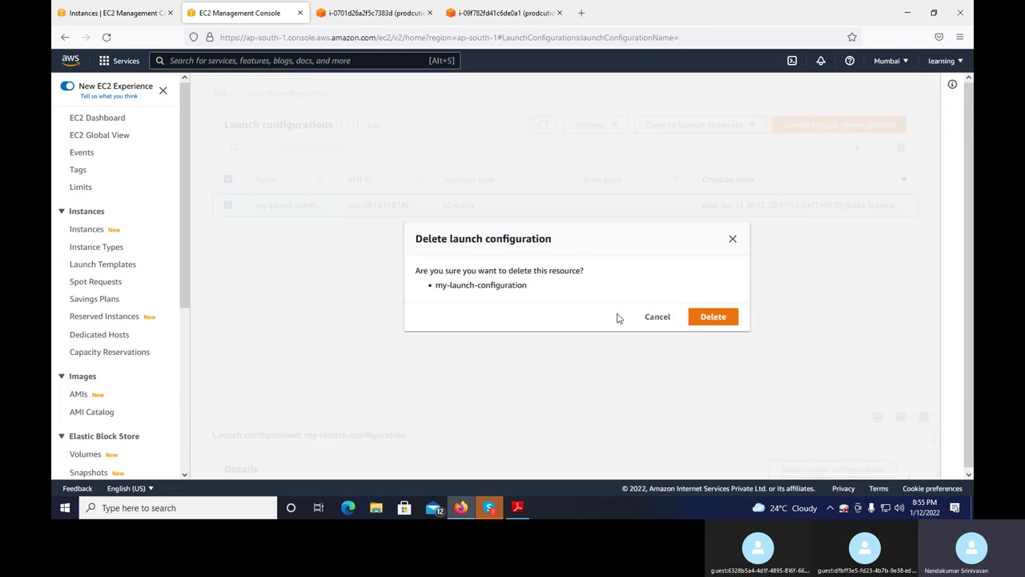
click(714, 318)
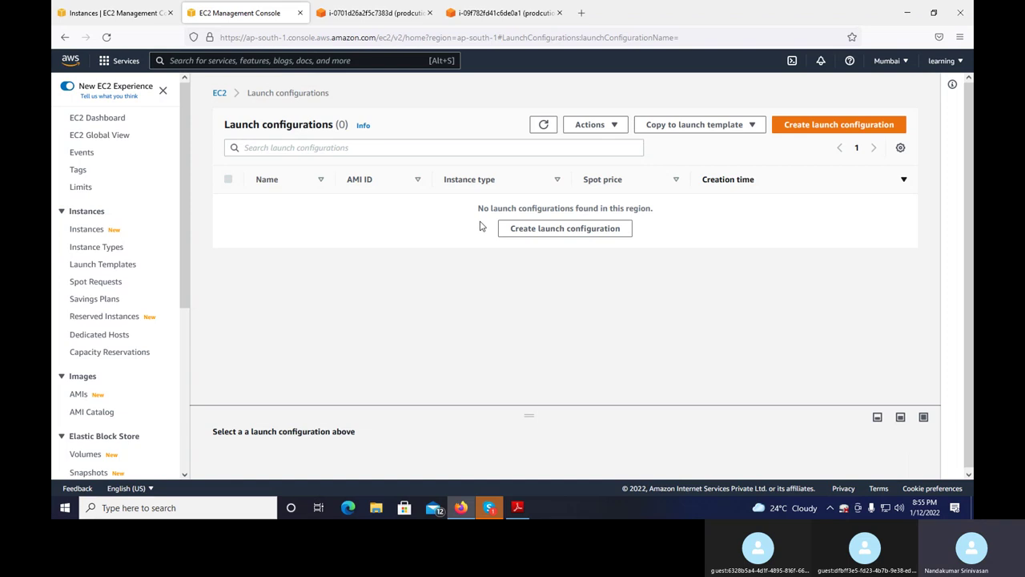
Step: Switch to the Skype call and send the 06)EC2-Autoscaling PDF from the aws folder on drive D: in the chat
click(490, 507)
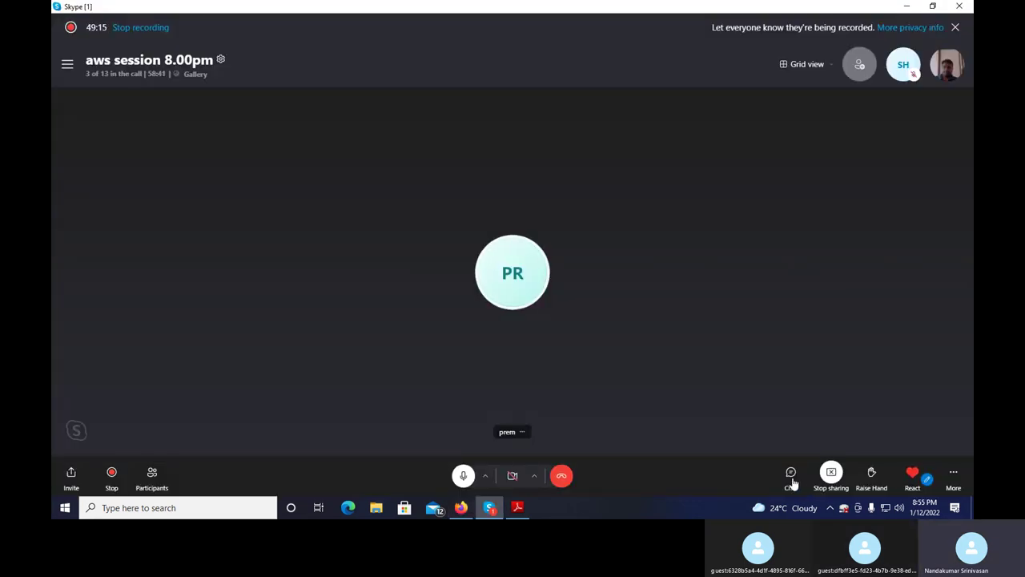
click(791, 473)
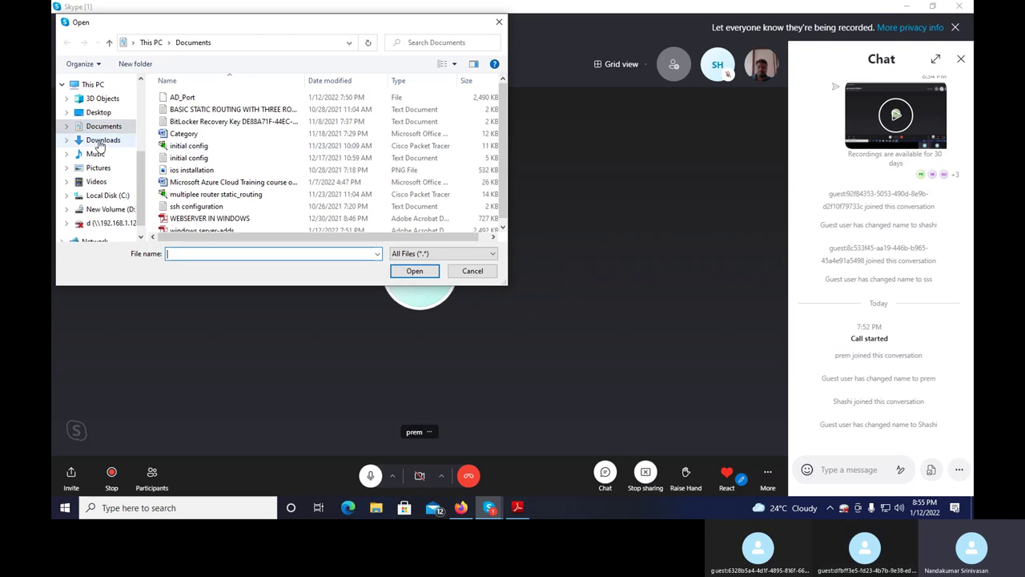
click(112, 209)
click(183, 98)
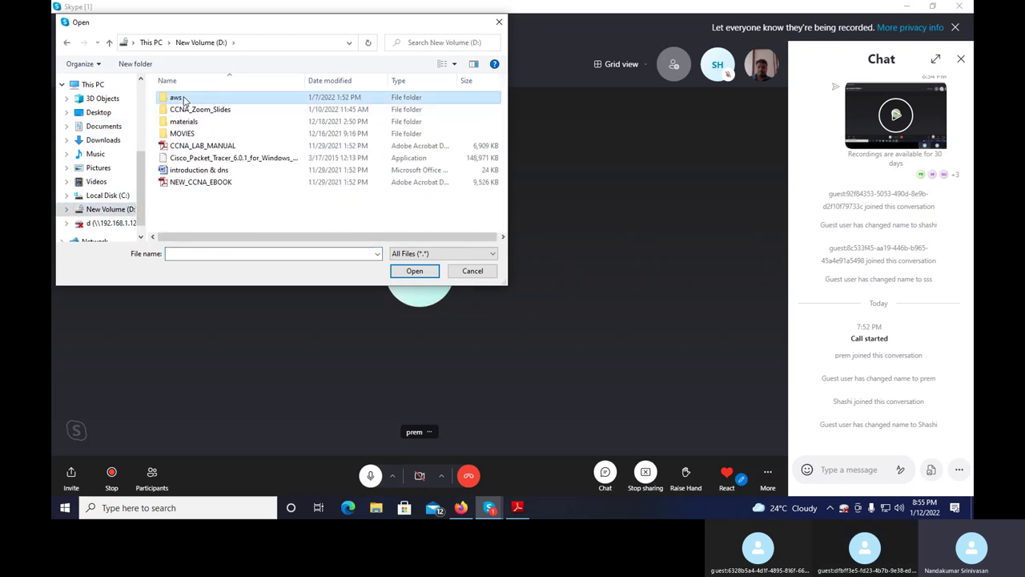
double_click(179, 98)
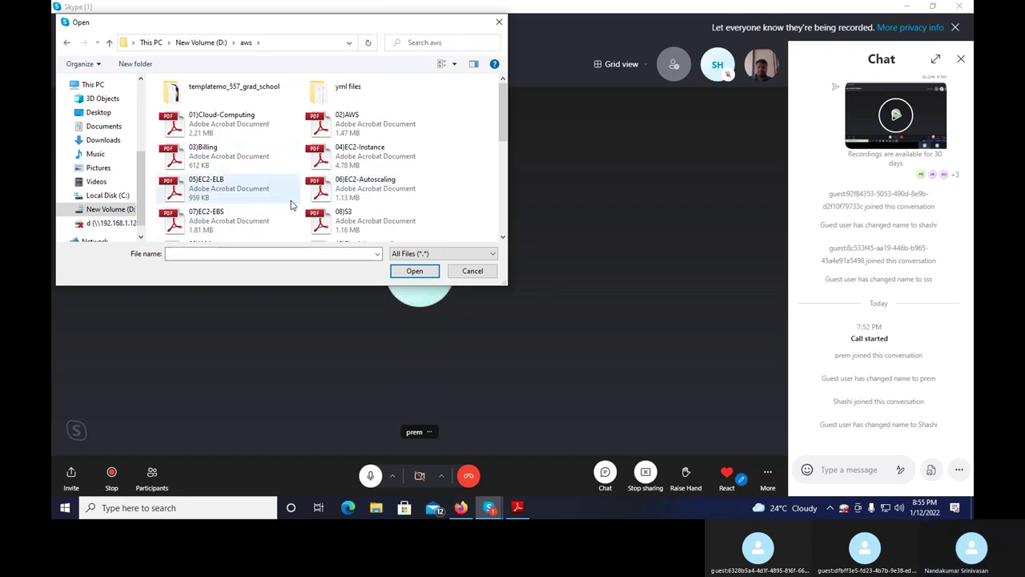
click(368, 192)
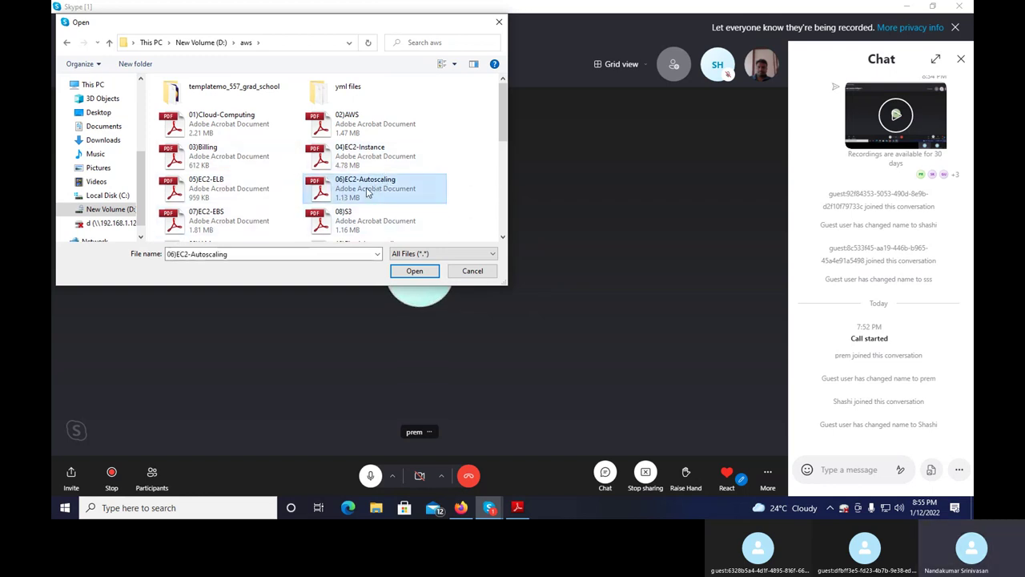
click(414, 271)
click(951, 473)
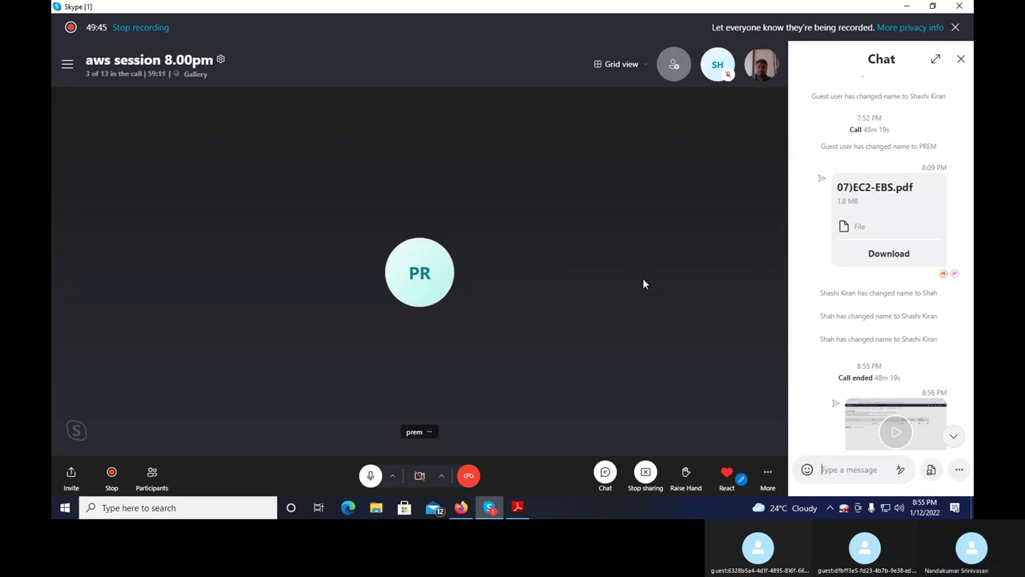
Step: Hang up the Skype call
click(471, 477)
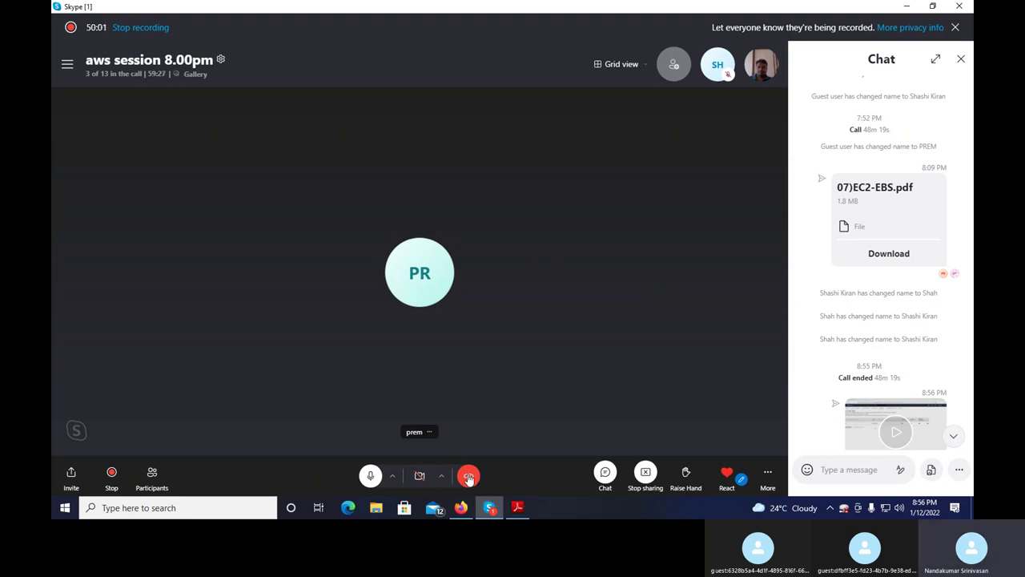
click(470, 477)
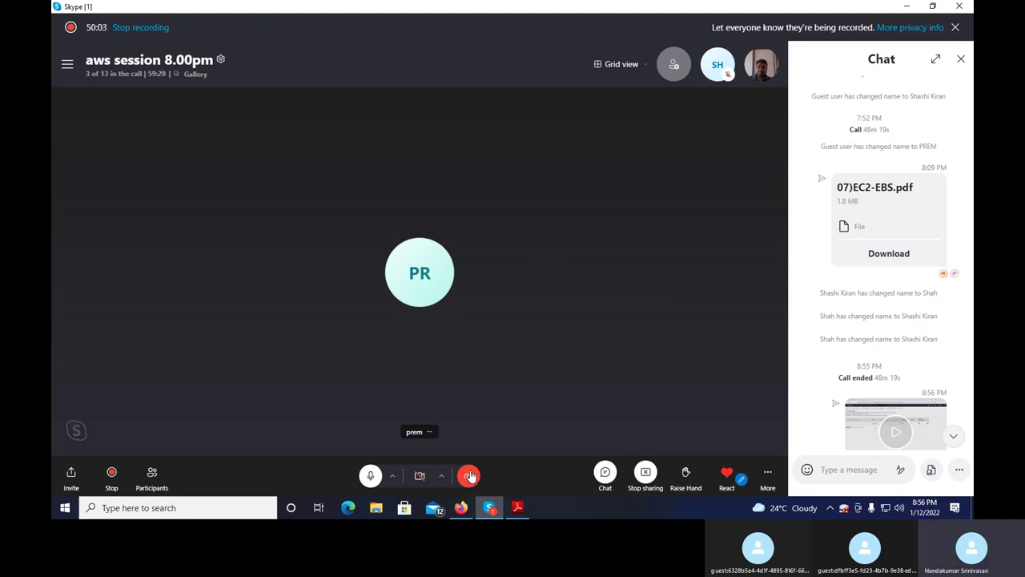